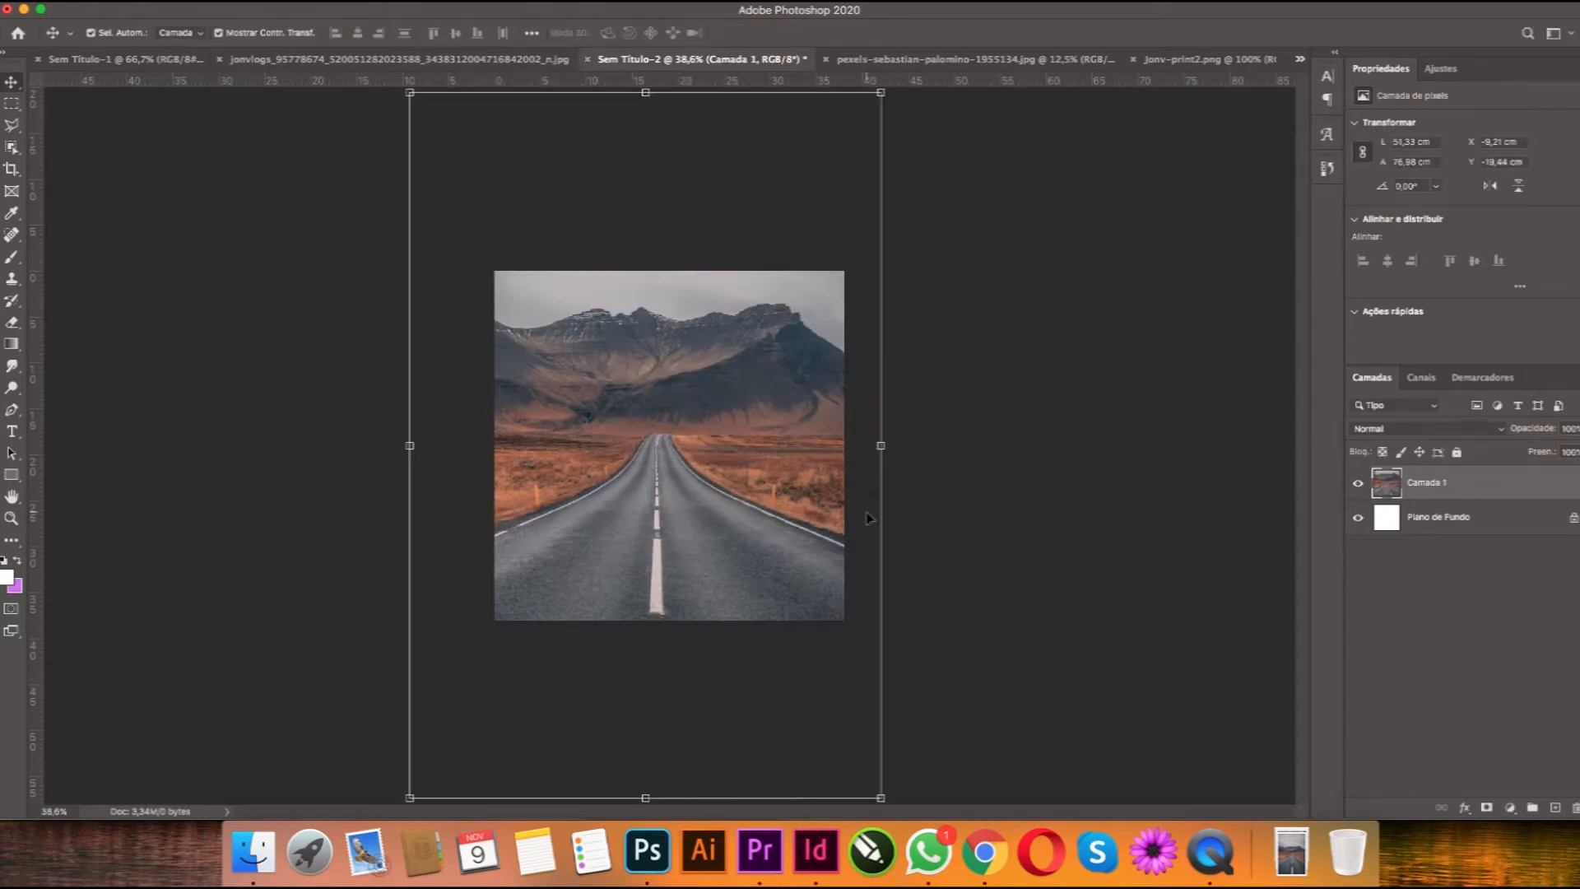
Step: Add a Photo Filter adjustment layer above the road photo using Filtro de Aquecimento (85) with density 55
{"action": "key", "text": "super+0"}
{"action": "left_click", "coordinate": [1465, 808]}
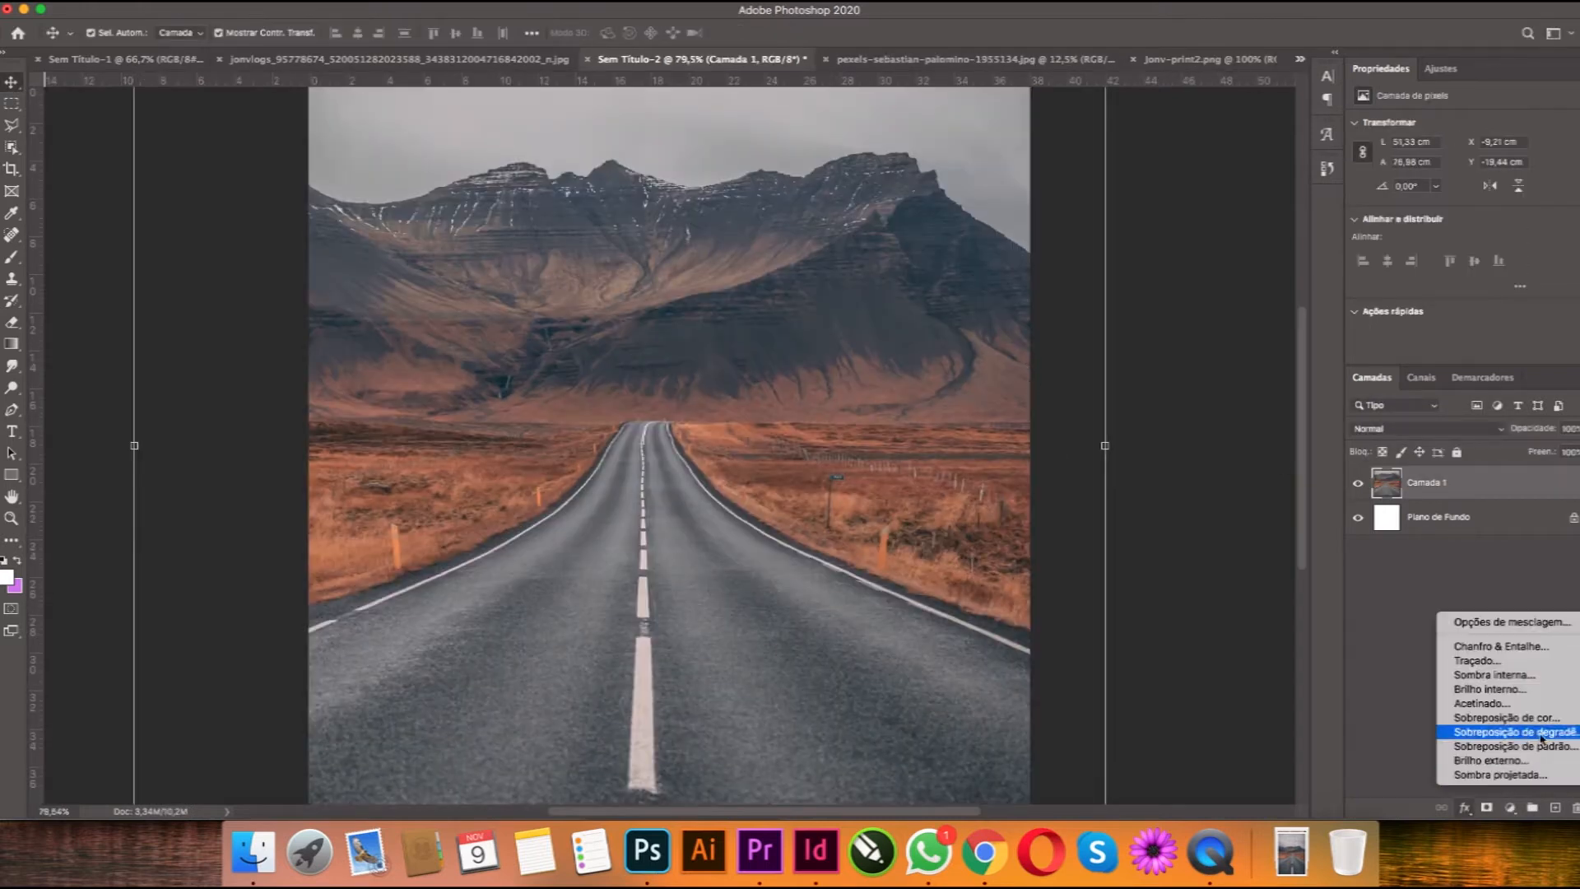
{"action": "left_click", "coordinate": [1509, 808]}
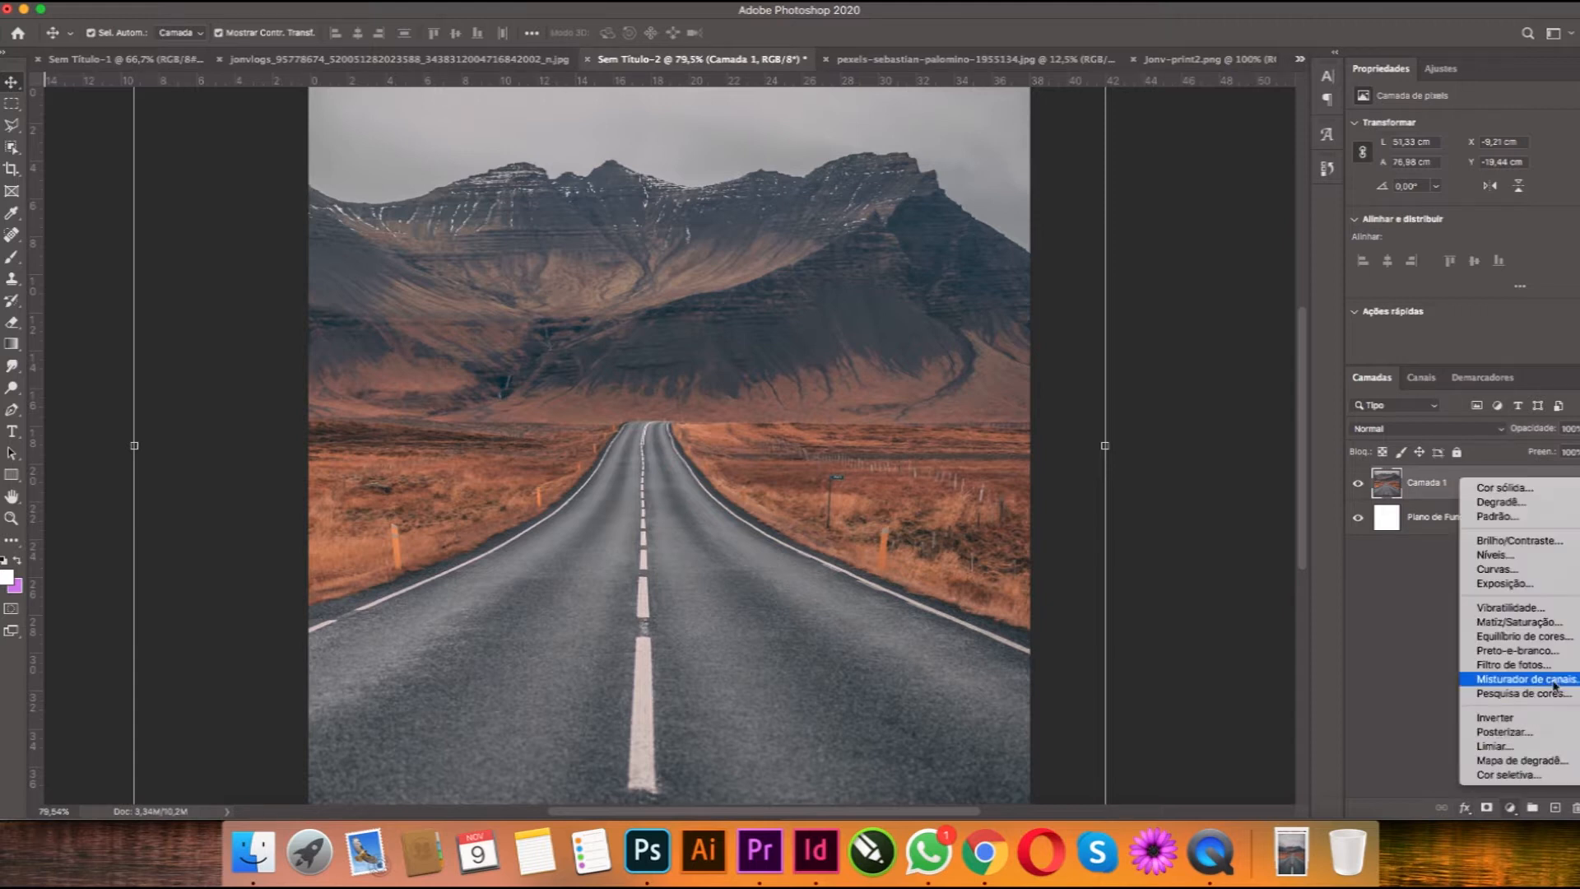
{"action": "left_click", "coordinate": [1484, 667]}
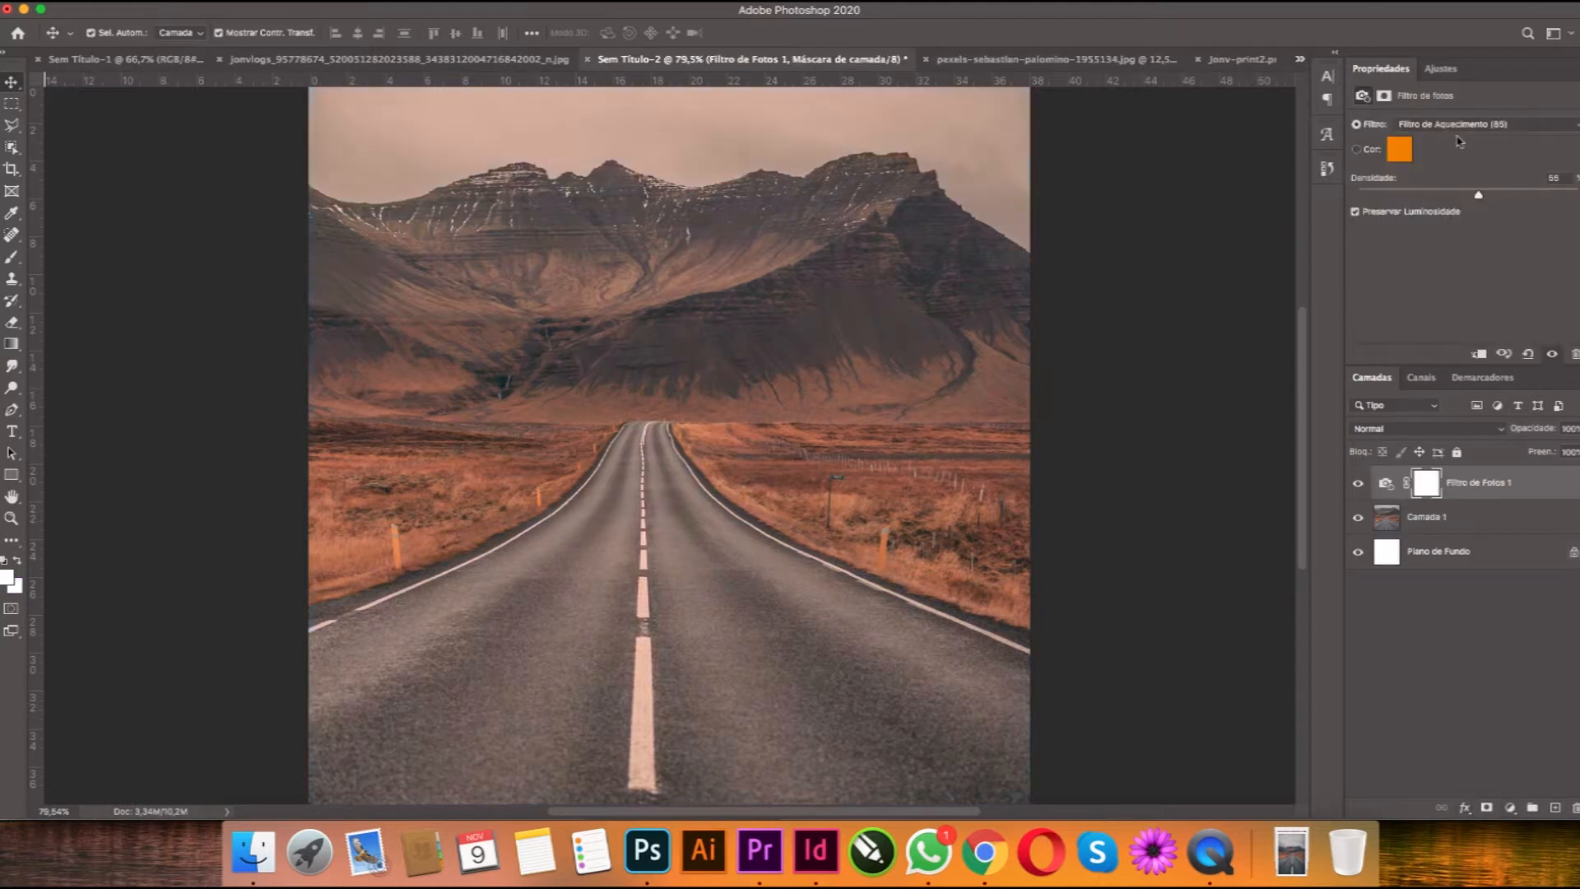
Step: Add a Color Balance adjustment directly above the road photo layer and shift its midtones toward cyan to about -23
{"action": "left_click", "coordinate": [1467, 525]}
{"action": "left_click", "coordinate": [1510, 808]}
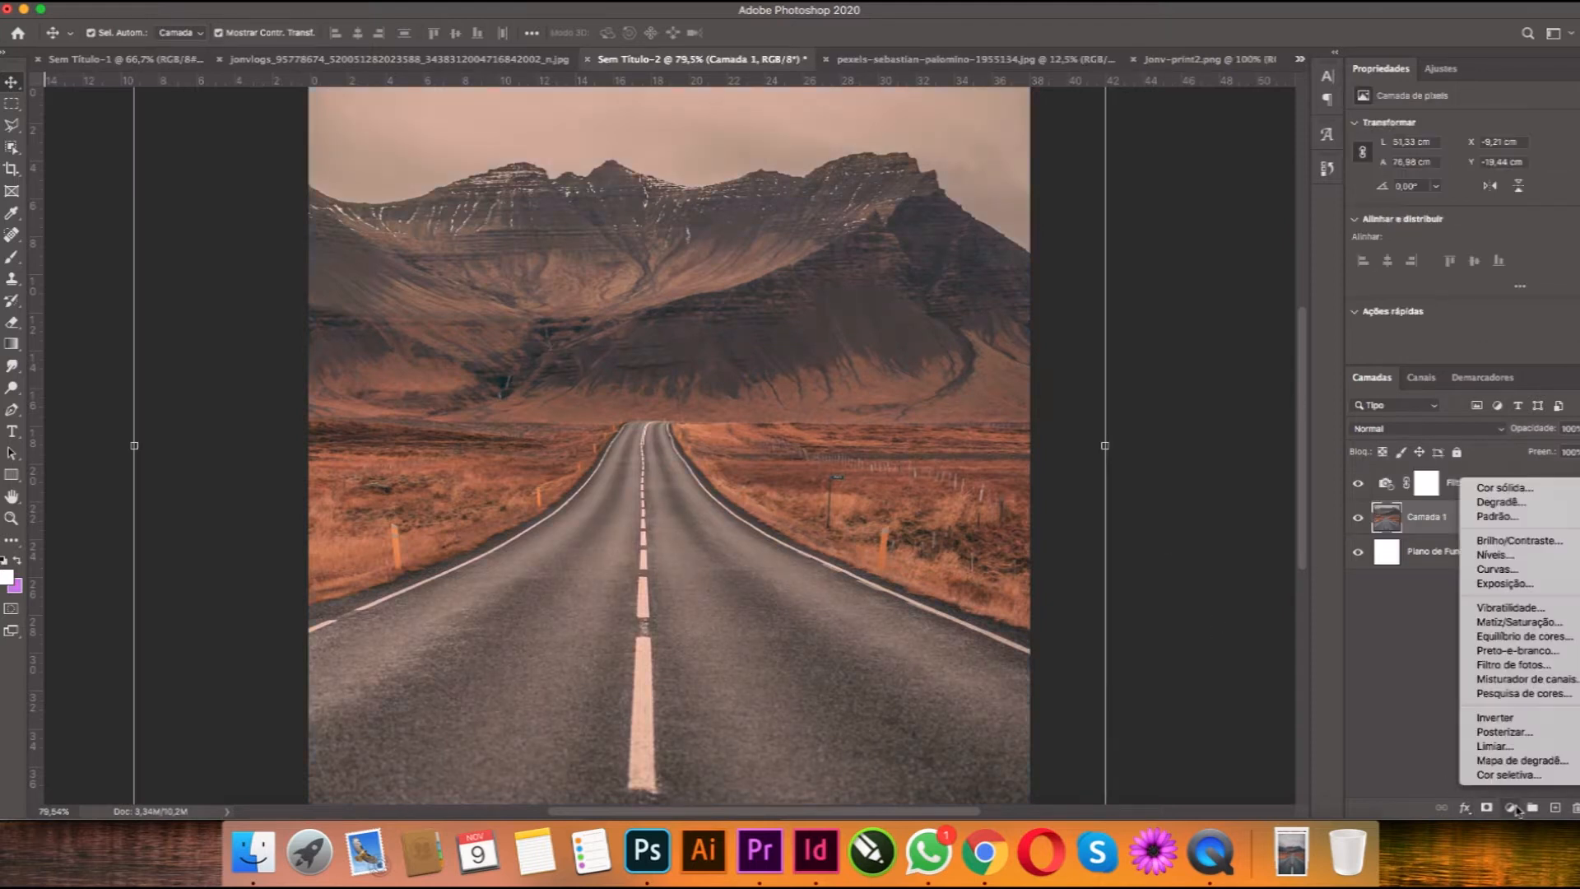
{"action": "left_click", "coordinate": [1514, 642]}
{"action": "left_click_drag", "start_coordinate": [1443, 166], "coordinate": [1427, 166]}
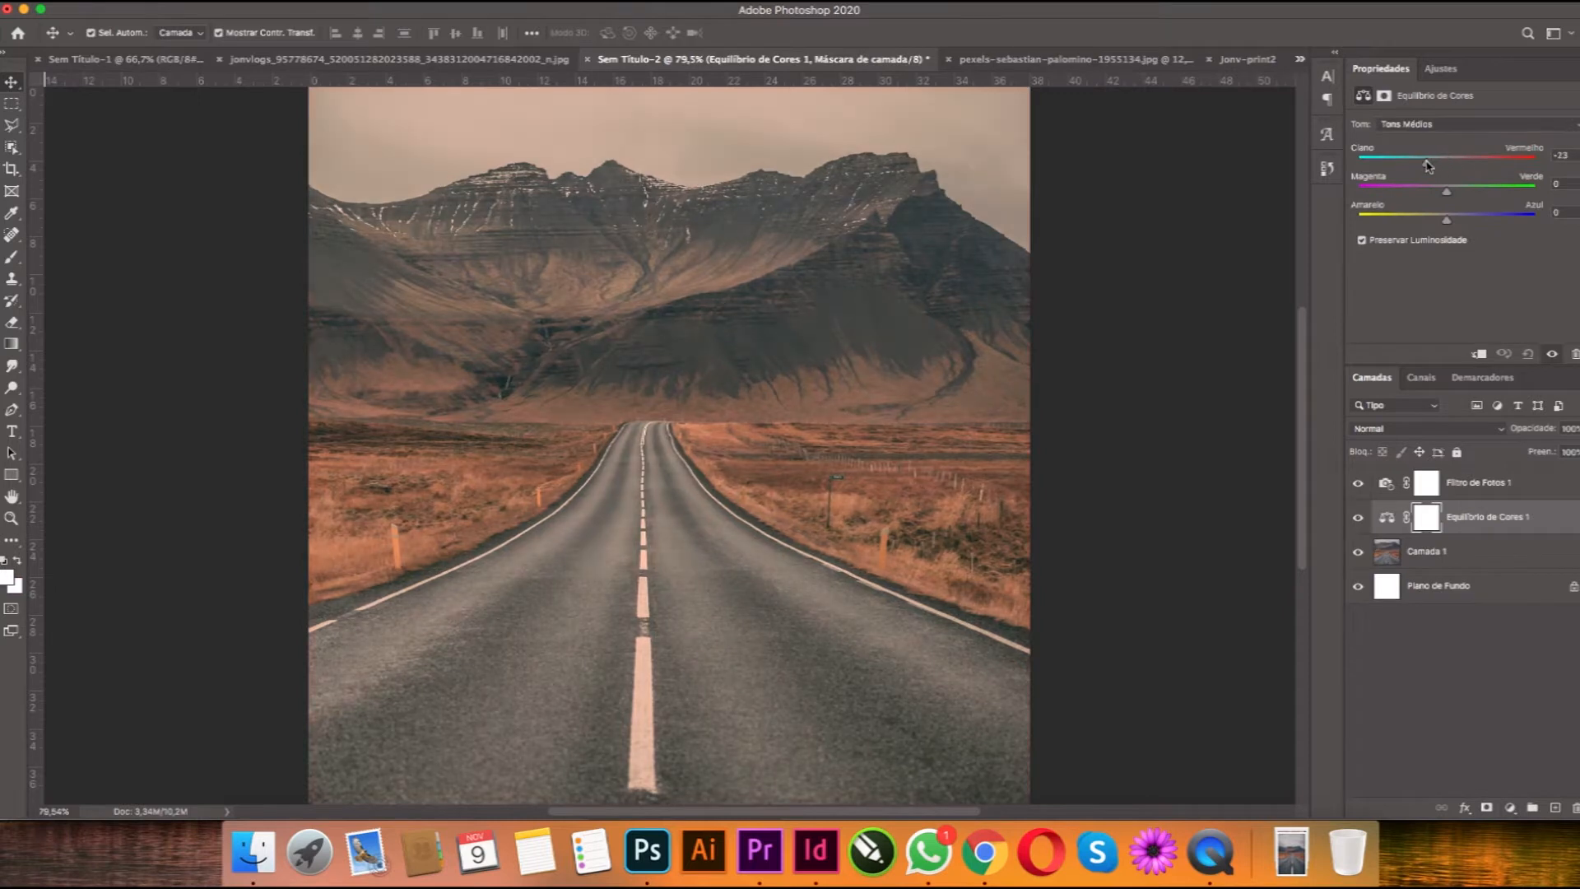
Step: Set the Color Balance shadows to +13 toward red and -17 toward yellow
{"action": "left_click_drag", "start_coordinate": [1389, 223], "coordinate": [1430, 223]}
{"action": "left_click", "coordinate": [1454, 125]}
{"action": "left_click", "coordinate": [1424, 109]}
{"action": "left_click_drag", "start_coordinate": [1448, 163], "coordinate": [1462, 168]}
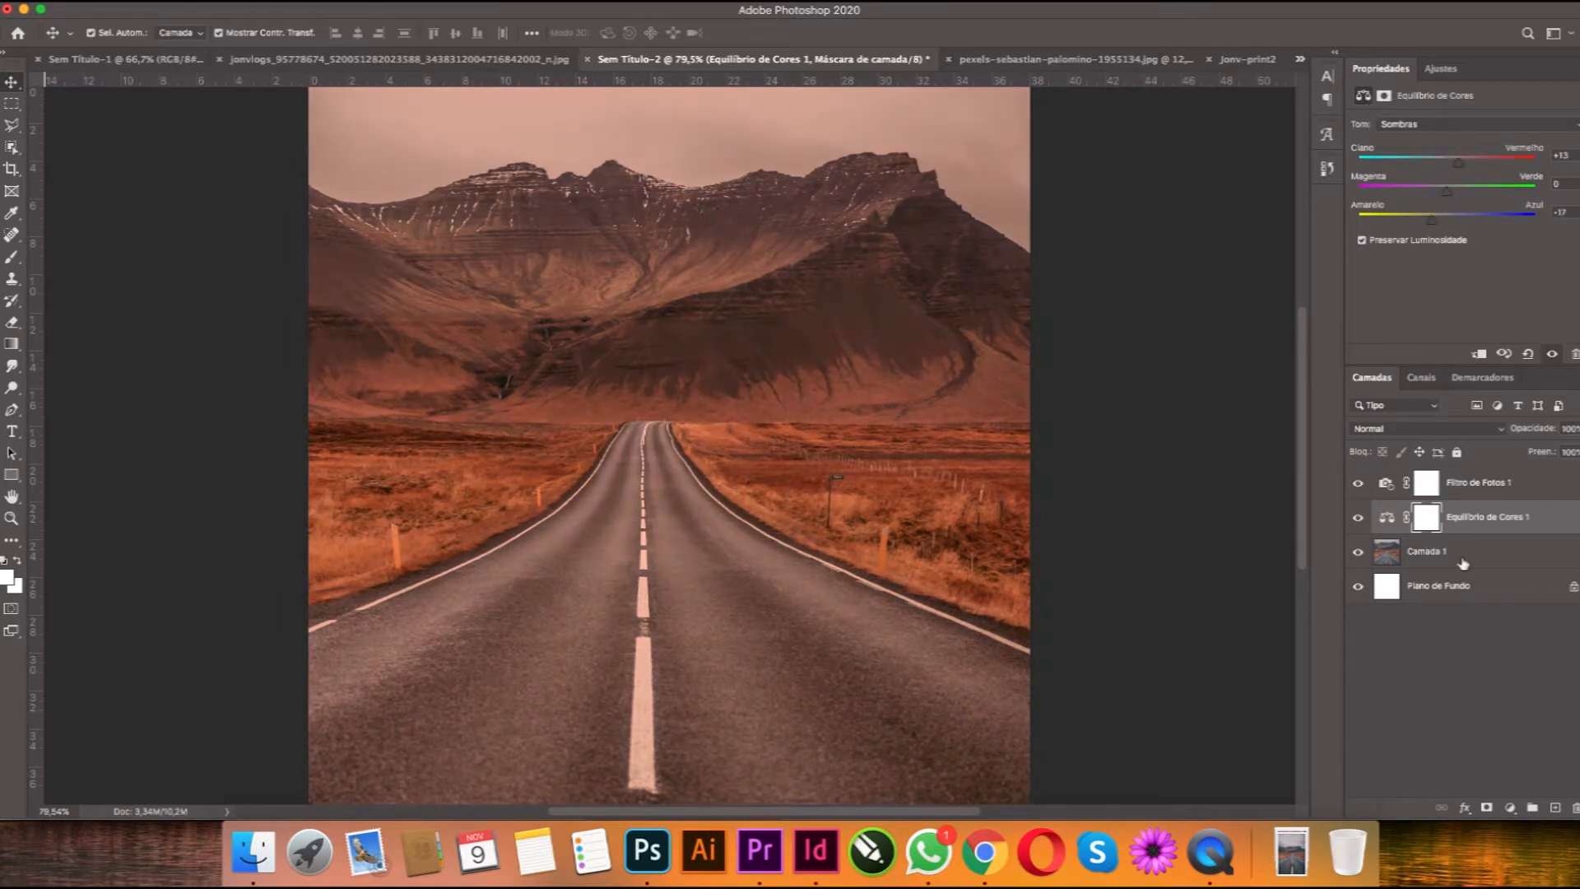
Step: Shift the Color Balance highlights slightly toward yellow and deselect the adjustment layer
{"action": "left_click", "coordinate": [1462, 125]}
{"action": "left_click", "coordinate": [1455, 161]}
{"action": "left_click_drag", "start_coordinate": [1447, 223], "coordinate": [1439, 224]}
{"action": "left_click", "coordinate": [1429, 657]}
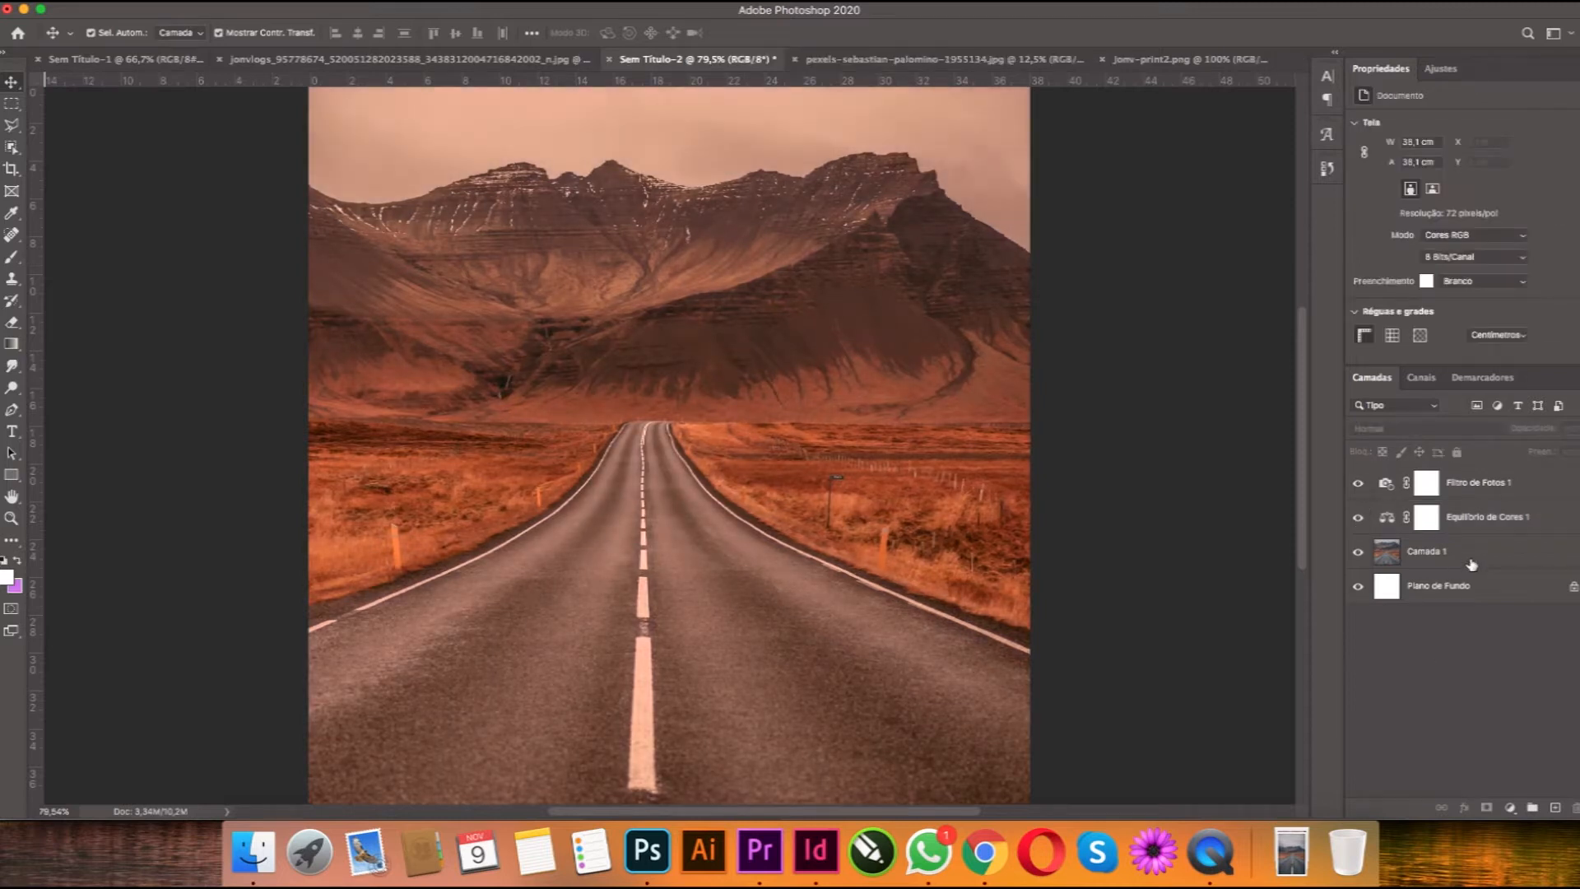
Step: Compare the original road photo with the graded version by toggling a temporary duplicate on top, and delete the duplicate
{"action": "left_click", "coordinate": [1491, 555]}
{"action": "key", "text": "super+j"}
{"action": "left_click_drag", "start_coordinate": [1491, 556], "coordinate": [1483, 466]}
{"action": "left_click", "coordinate": [1360, 486]}
{"action": "left_click", "coordinate": [1359, 485]}
{"action": "left_click", "coordinate": [1359, 486]}
{"action": "key", "text": "Delete"}
Step: In jonv-print2.png, copy the post's icon row to a new layer and move it down over the likes lines
{"action": "left_click", "coordinate": [1238, 59]}
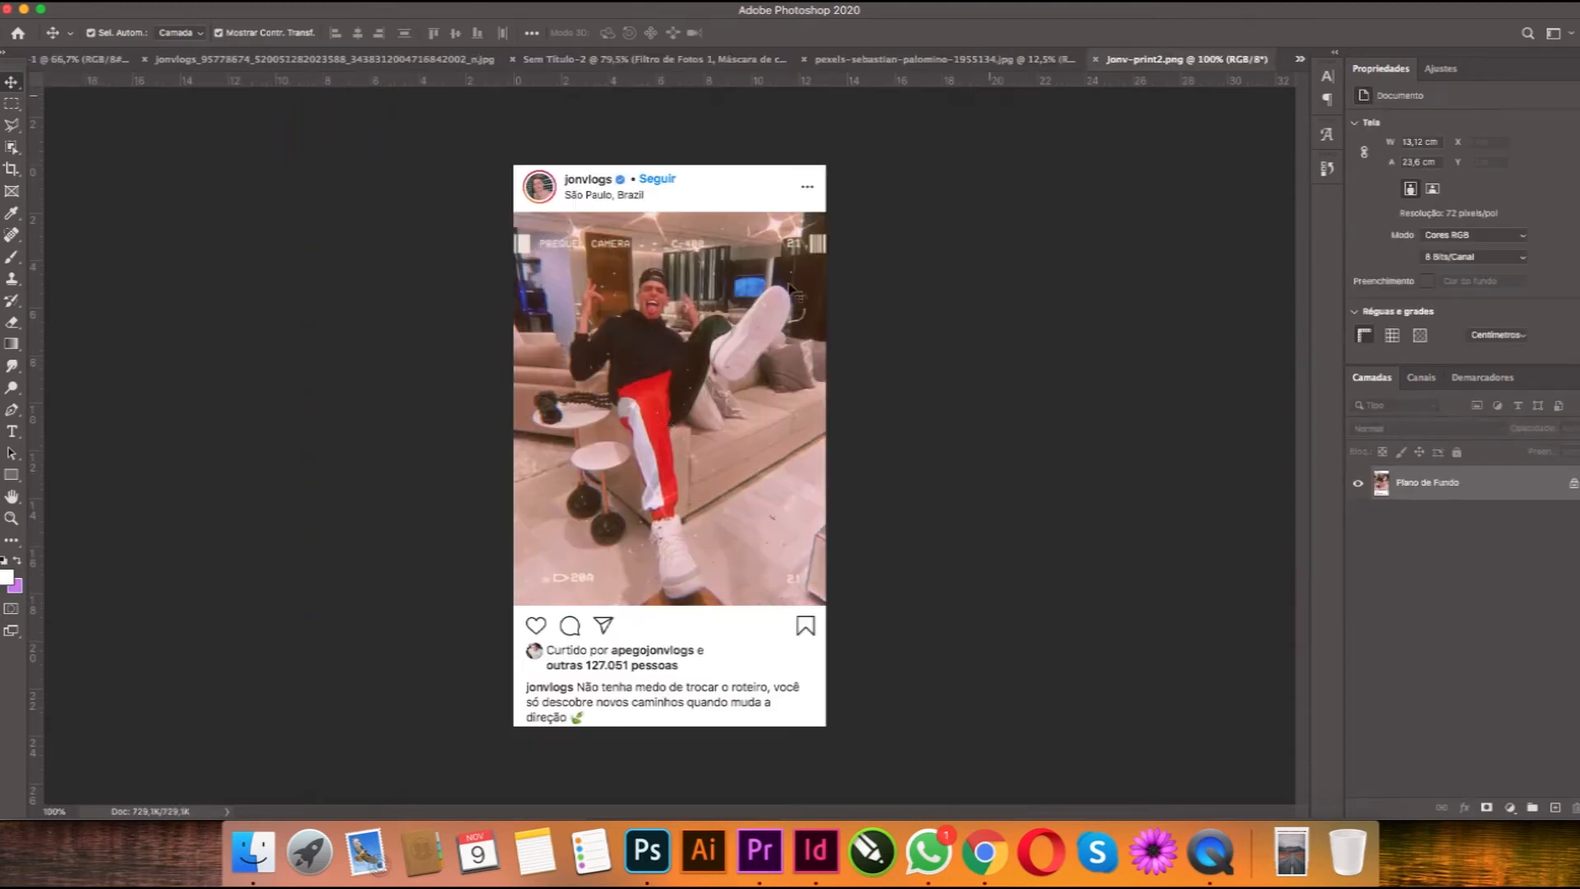
{"action": "key", "text": "z"}
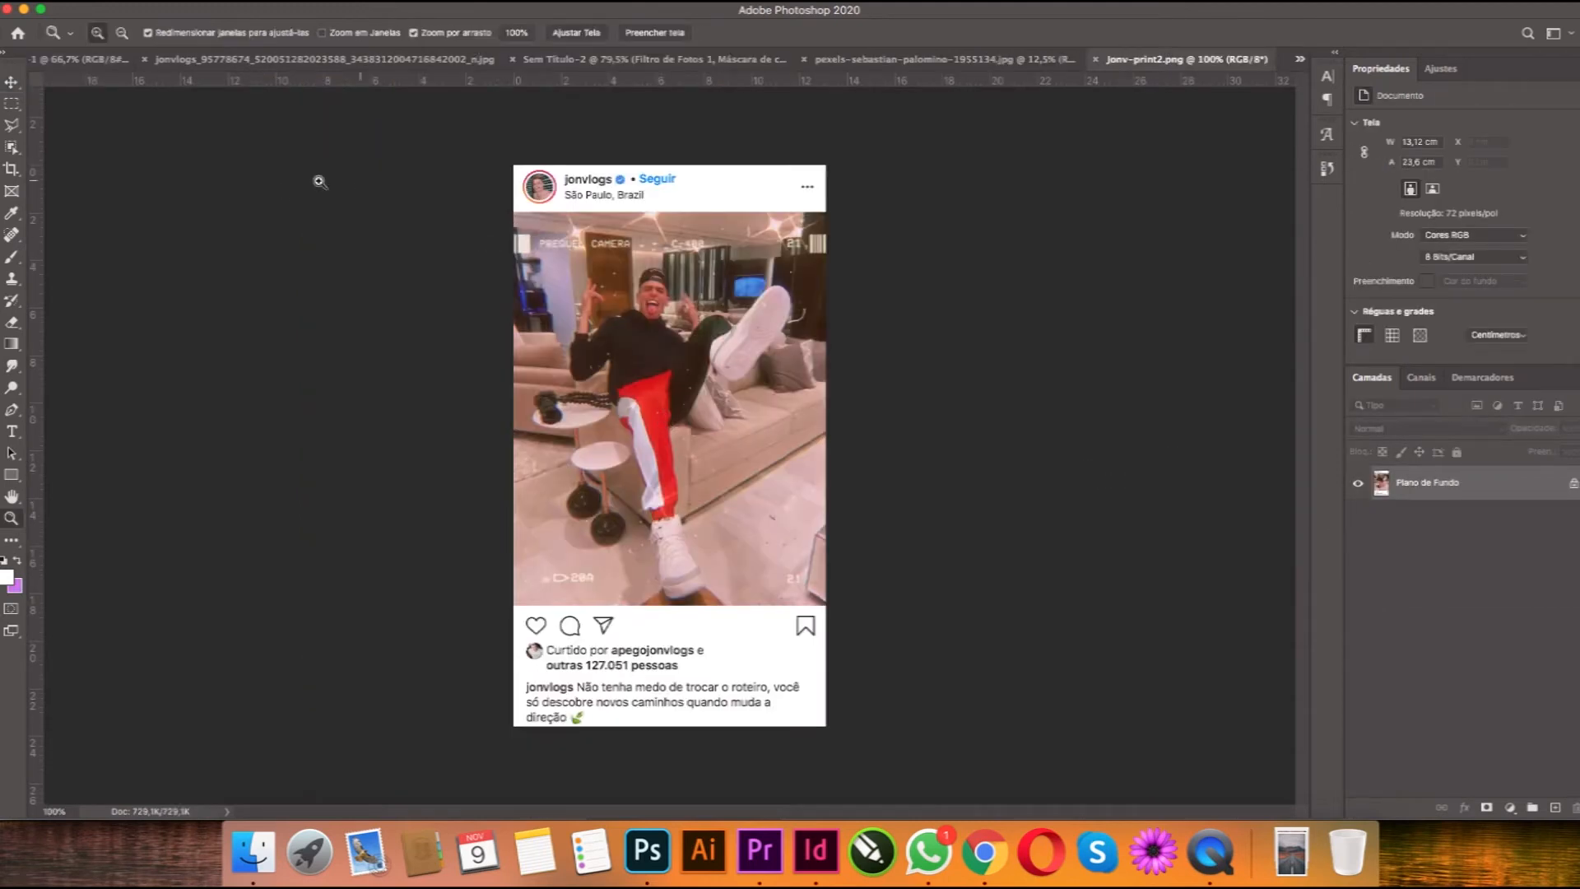
{"action": "left_click", "coordinate": [12, 105]}
{"action": "left_click_drag", "start_coordinate": [514, 606], "coordinate": [844, 640]}
{"action": "key", "text": "super+j"}
{"action": "key", "text": "v"}
{"action": "left_click_drag", "start_coordinate": [639, 632], "coordinate": [638, 667]}
{"action": "left_click", "coordinate": [891, 614]}
Step: Unlock the background layer and delete the post's photo area together with the original icon row, leaving an empty frame
{"action": "key", "text": "m"}
{"action": "left_click_drag", "start_coordinate": [513, 212], "coordinate": [888, 645]}
{"action": "left_click", "coordinate": [1473, 523]}
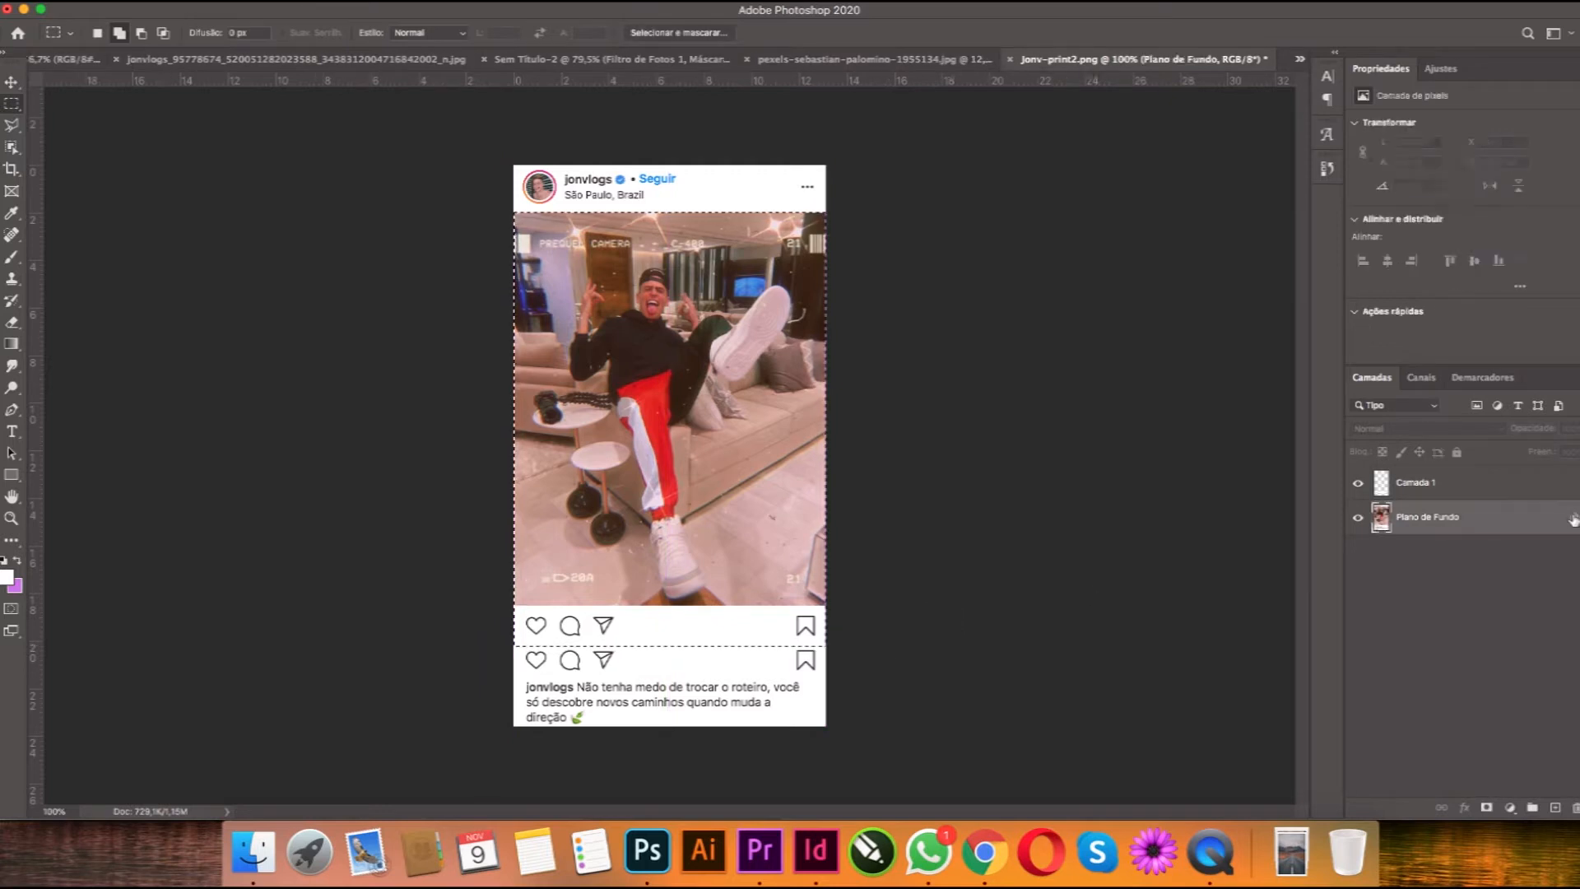
{"action": "left_click", "coordinate": [1573, 518]}
{"action": "key", "text": "Delete"}
{"action": "key", "text": "super+d"}
{"action": "key", "text": "v"}
{"action": "left_click", "coordinate": [707, 226]}
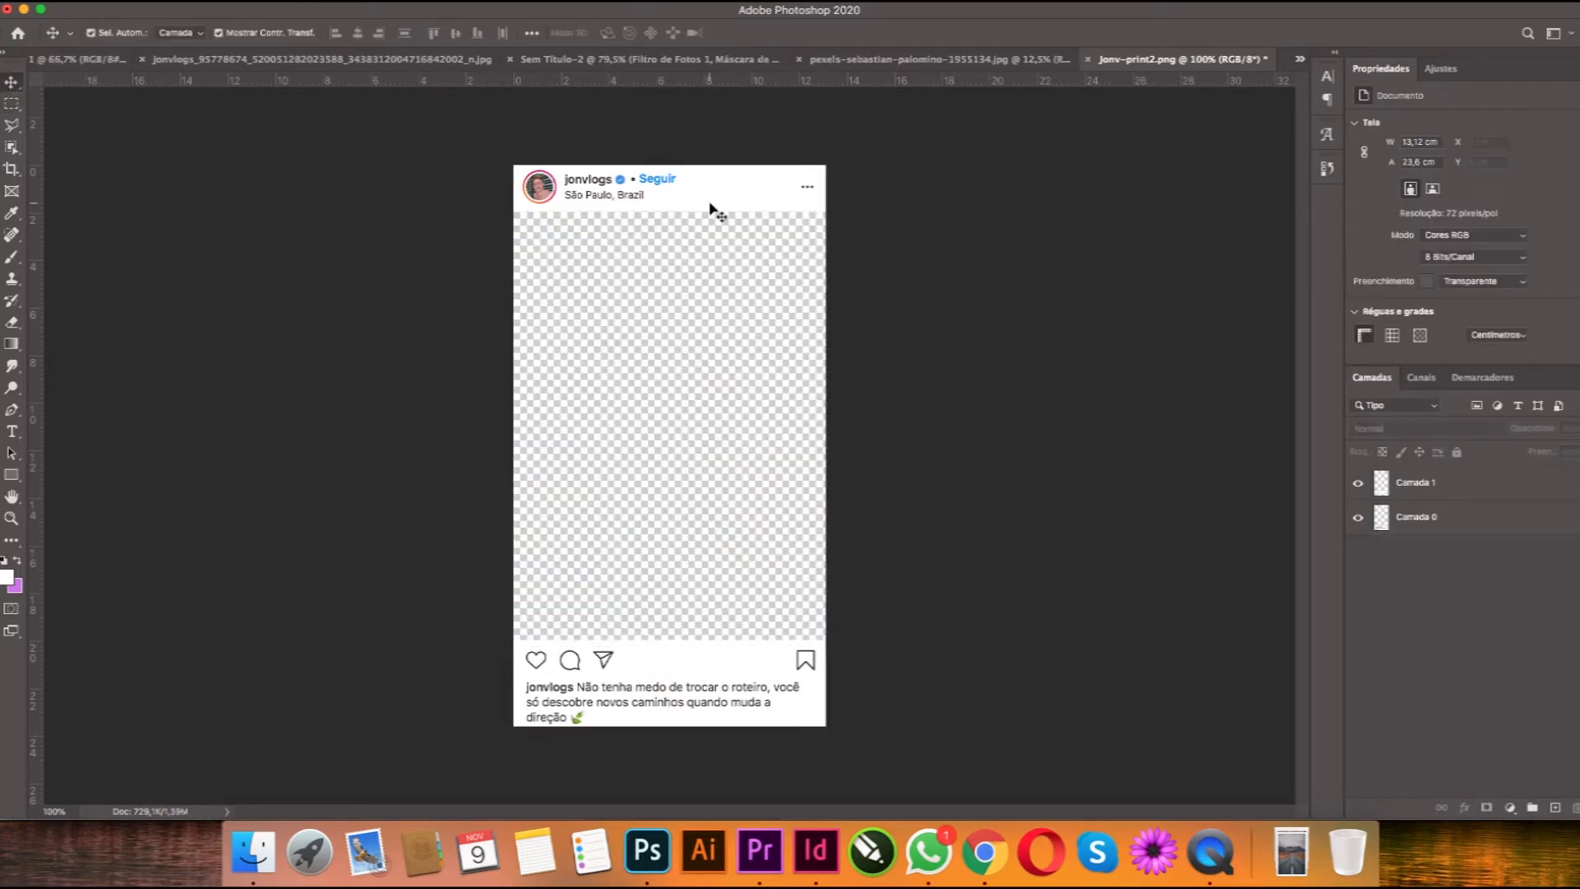
Step: Merge the copied icon row and the emptied post into a single layer
{"action": "left_click", "coordinate": [1421, 516]}
{"action": "left_click", "coordinate": [1417, 486], "text": "shift"}
{"action": "key", "text": "super+e"}
Step: Place the empty post frame in the road document and distort it into a tilted perspective standing over the road
{"action": "left_click_drag", "start_coordinate": [579, 194], "coordinate": [769, 222]}
{"action": "left_click_drag", "start_coordinate": [772, 713], "coordinate": [770, 747]}
{"action": "left_click_drag", "start_coordinate": [793, 188], "coordinate": [840, 209]}
{"action": "left_click_drag", "start_coordinate": [750, 269], "coordinate": [774, 237]}
{"action": "key", "text": "Return"}
Step: Set the Pen tool to draw shapes with a black fill and no stroke
{"action": "key", "text": "p"}
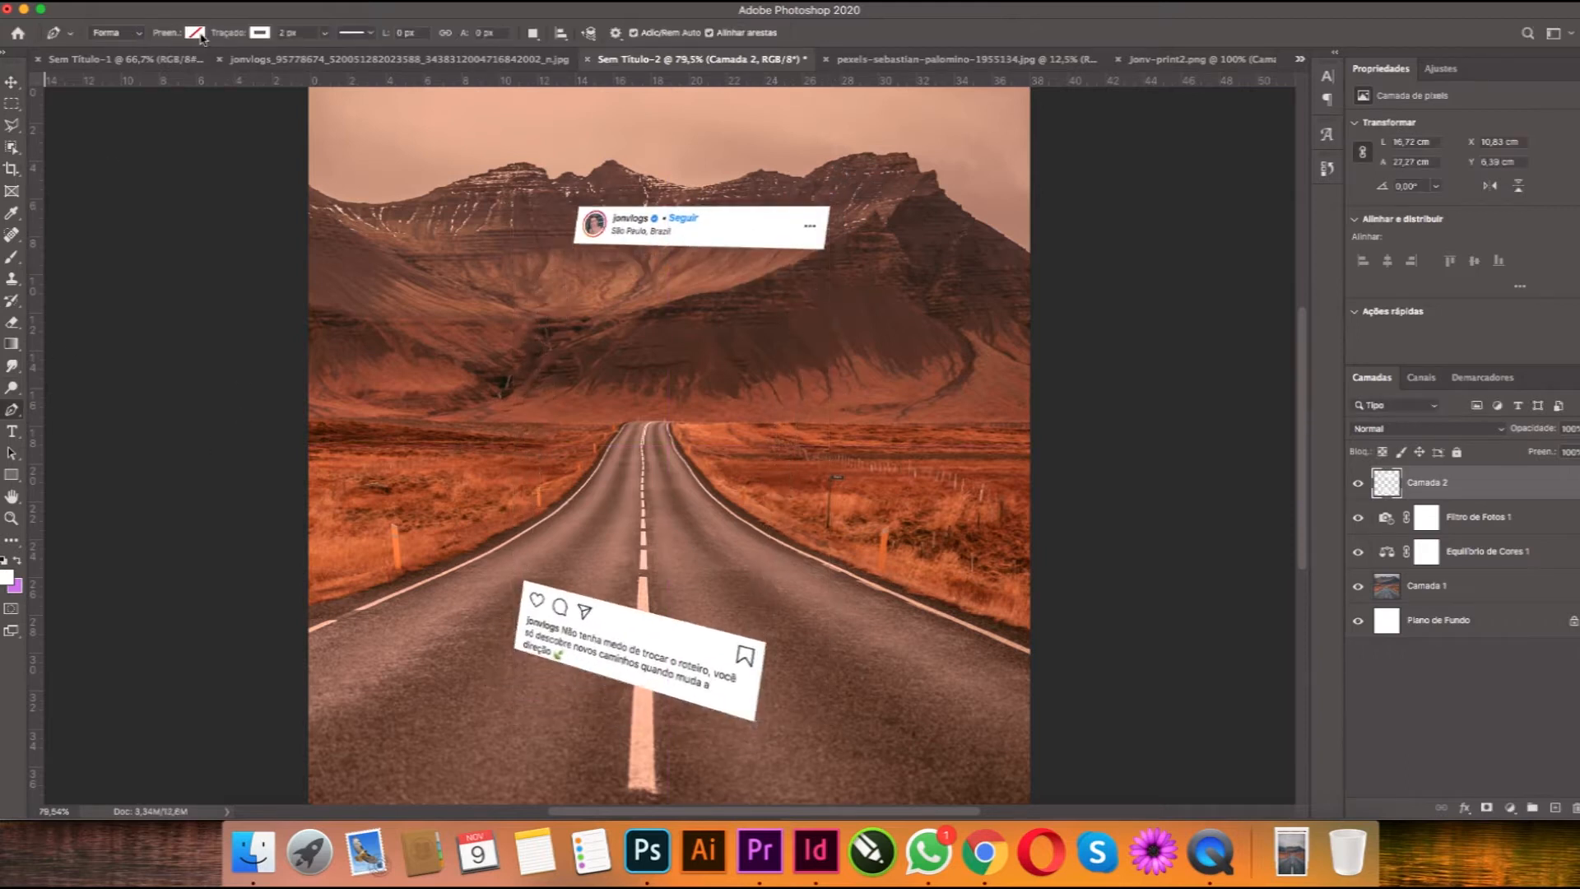
{"action": "left_click", "coordinate": [195, 33]}
{"action": "left_click", "coordinate": [259, 33]}
{"action": "left_click", "coordinate": [162, 66]}
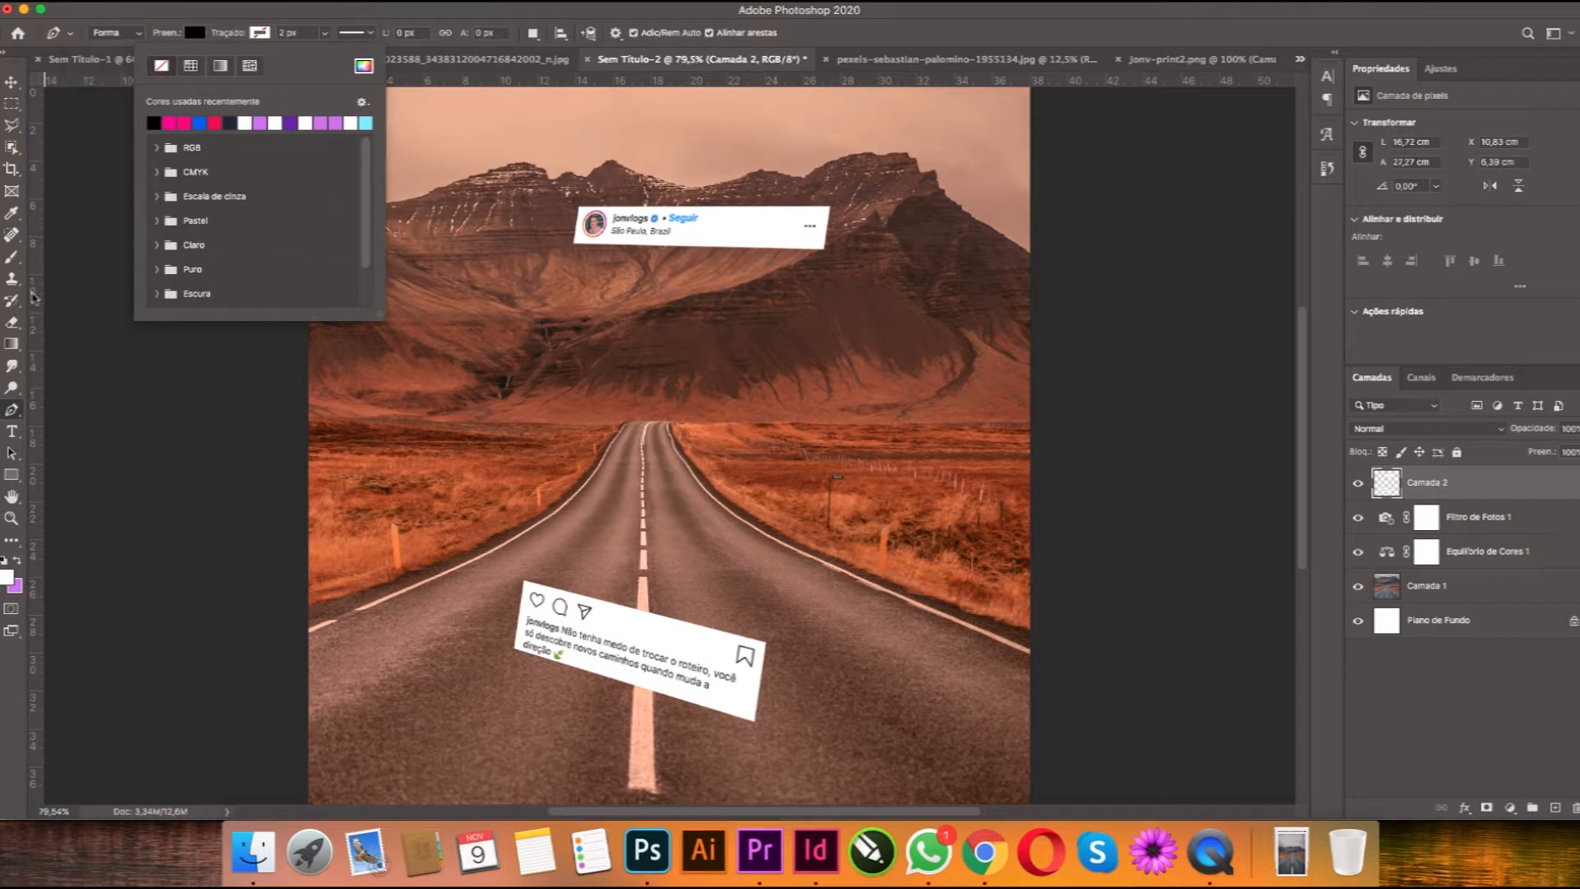
{"action": "left_click", "coordinate": [11, 410]}
Step: Start a pen shape over the frame's opening, tracing its left and lower edges with anchors overlapping the white bands
{"action": "scroll", "coordinate": [581, 254], "scroll_direction": "up", "scroll_amount": 8}
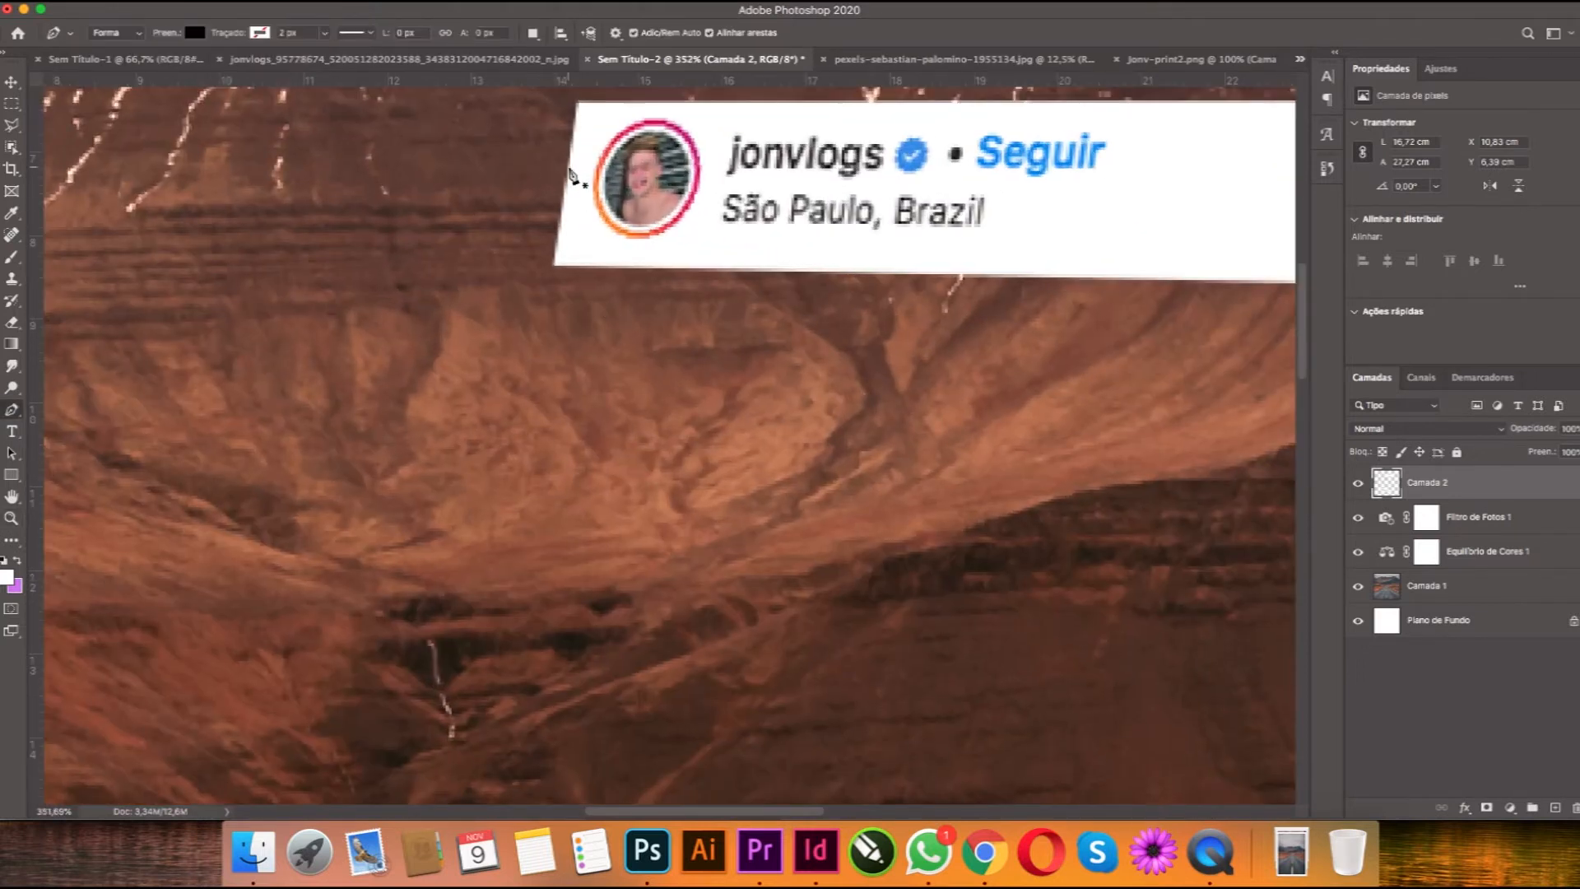
{"action": "left_click", "coordinate": [569, 170]}
{"action": "left_click", "coordinate": [554, 266]}
{"action": "left_click_drag", "start_coordinate": [559, 488], "coordinate": [591, 157]}
{"action": "left_click_drag", "start_coordinate": [539, 625], "coordinate": [598, 176]}
{"action": "left_click_drag", "start_coordinate": [526, 441], "coordinate": [516, 215]}
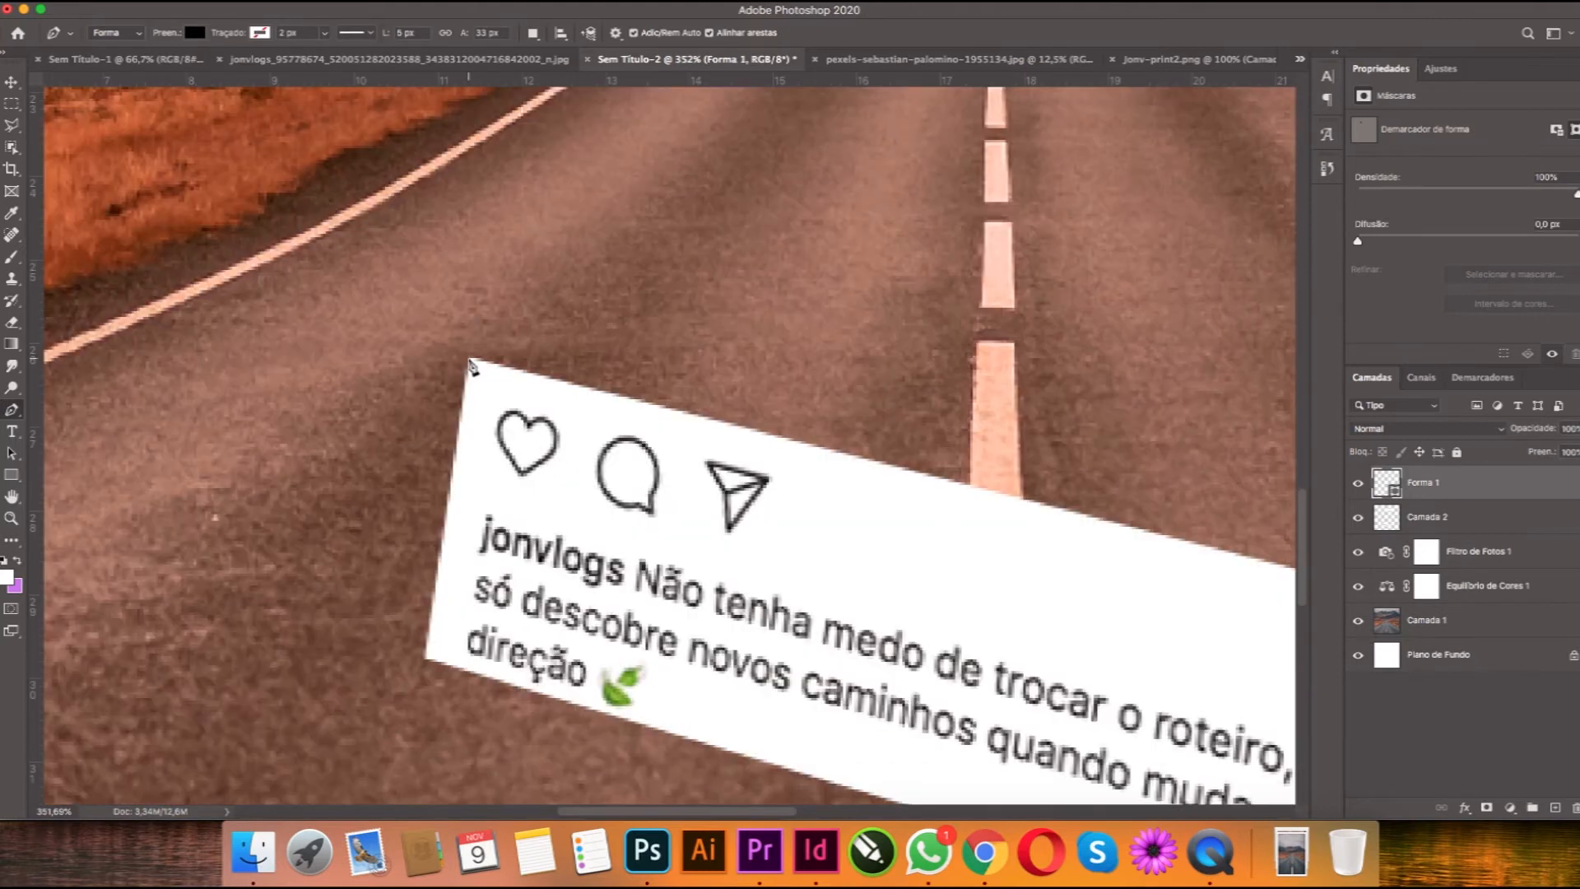
{"action": "scroll", "coordinate": [751, 515], "scroll_direction": "right", "scroll_amount": 8}
{"action": "scroll", "coordinate": [751, 515], "scroll_direction": "down", "scroll_amount": 3}
{"action": "left_click", "coordinate": [864, 594]}
{"action": "left_click", "coordinate": [887, 436]}
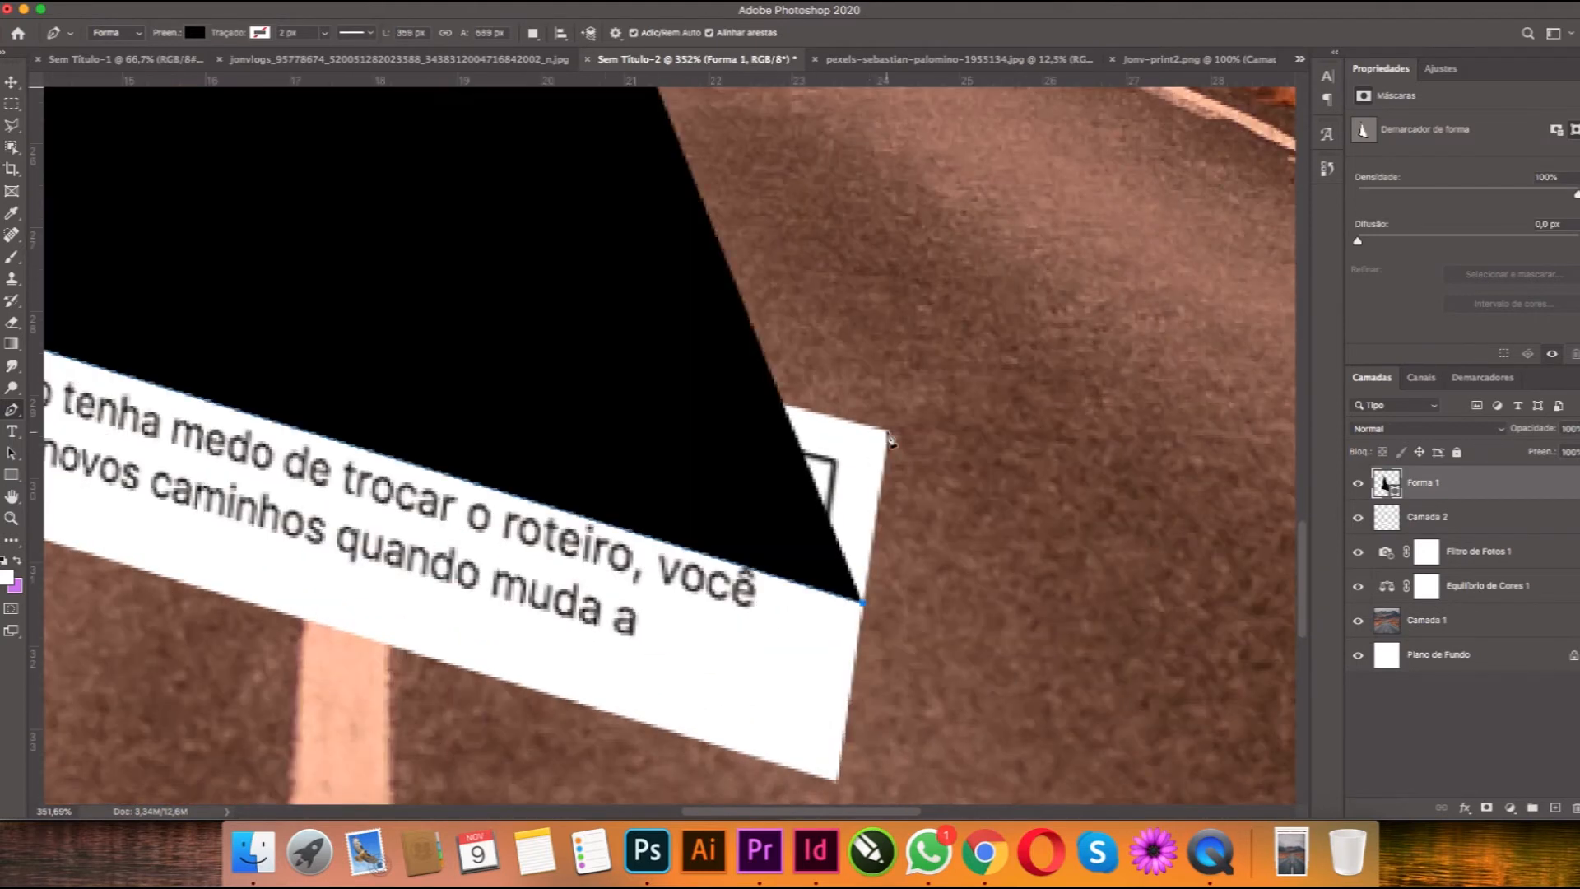
Step: Close the black shape along the opening's right edge and header, and place its layer beneath the post frame layer
{"action": "scroll", "coordinate": [814, 439], "scroll_direction": "up", "scroll_amount": 15}
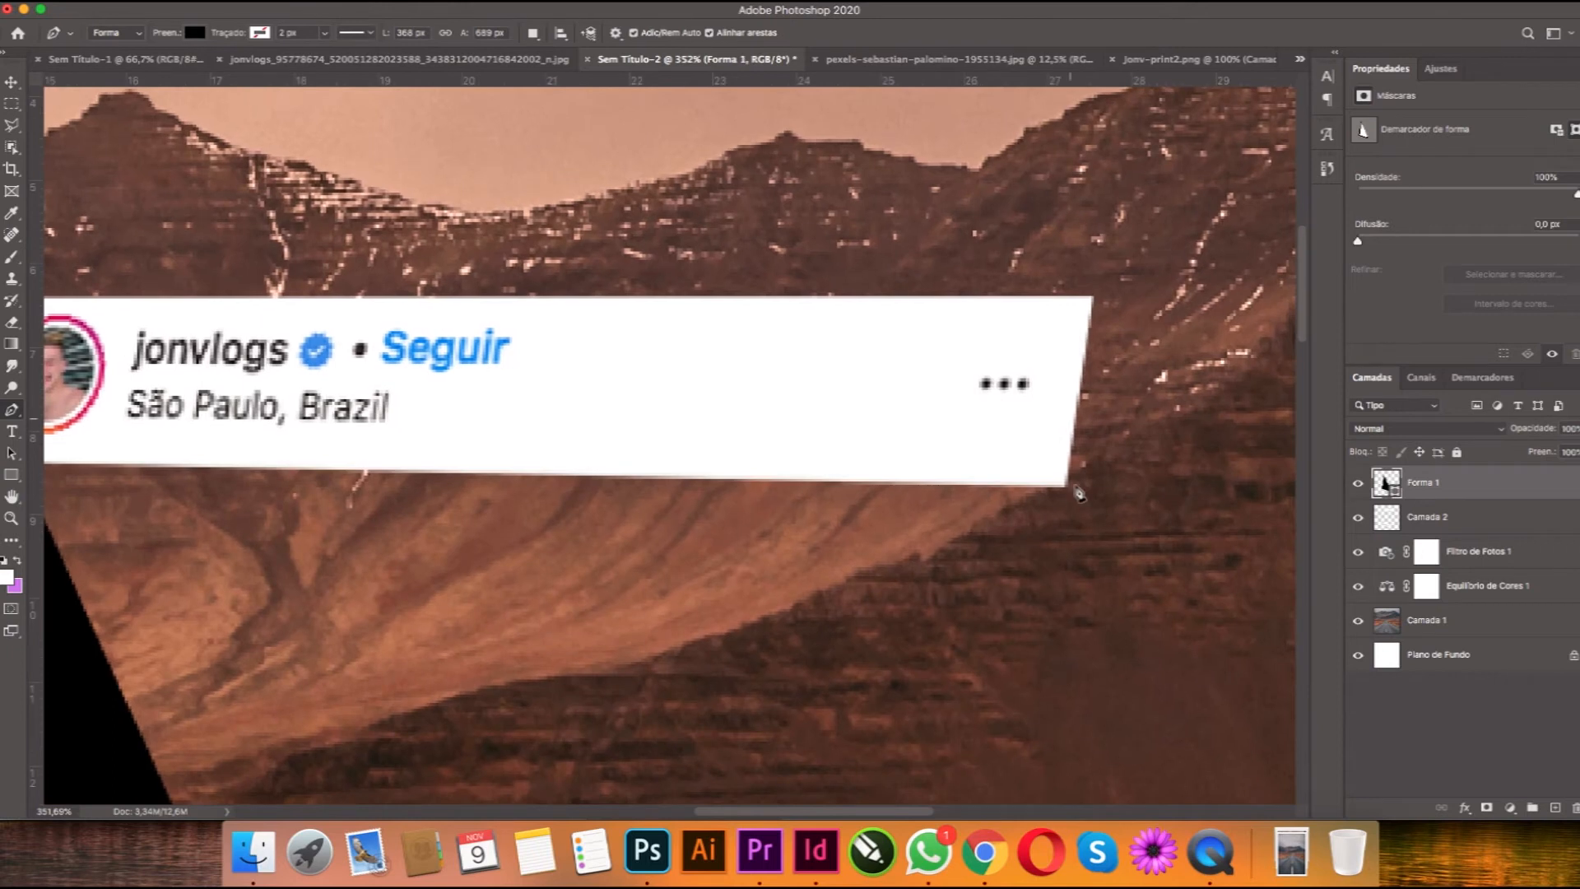
{"action": "left_click", "coordinate": [1065, 489]}
{"action": "left_click", "coordinate": [1076, 406]}
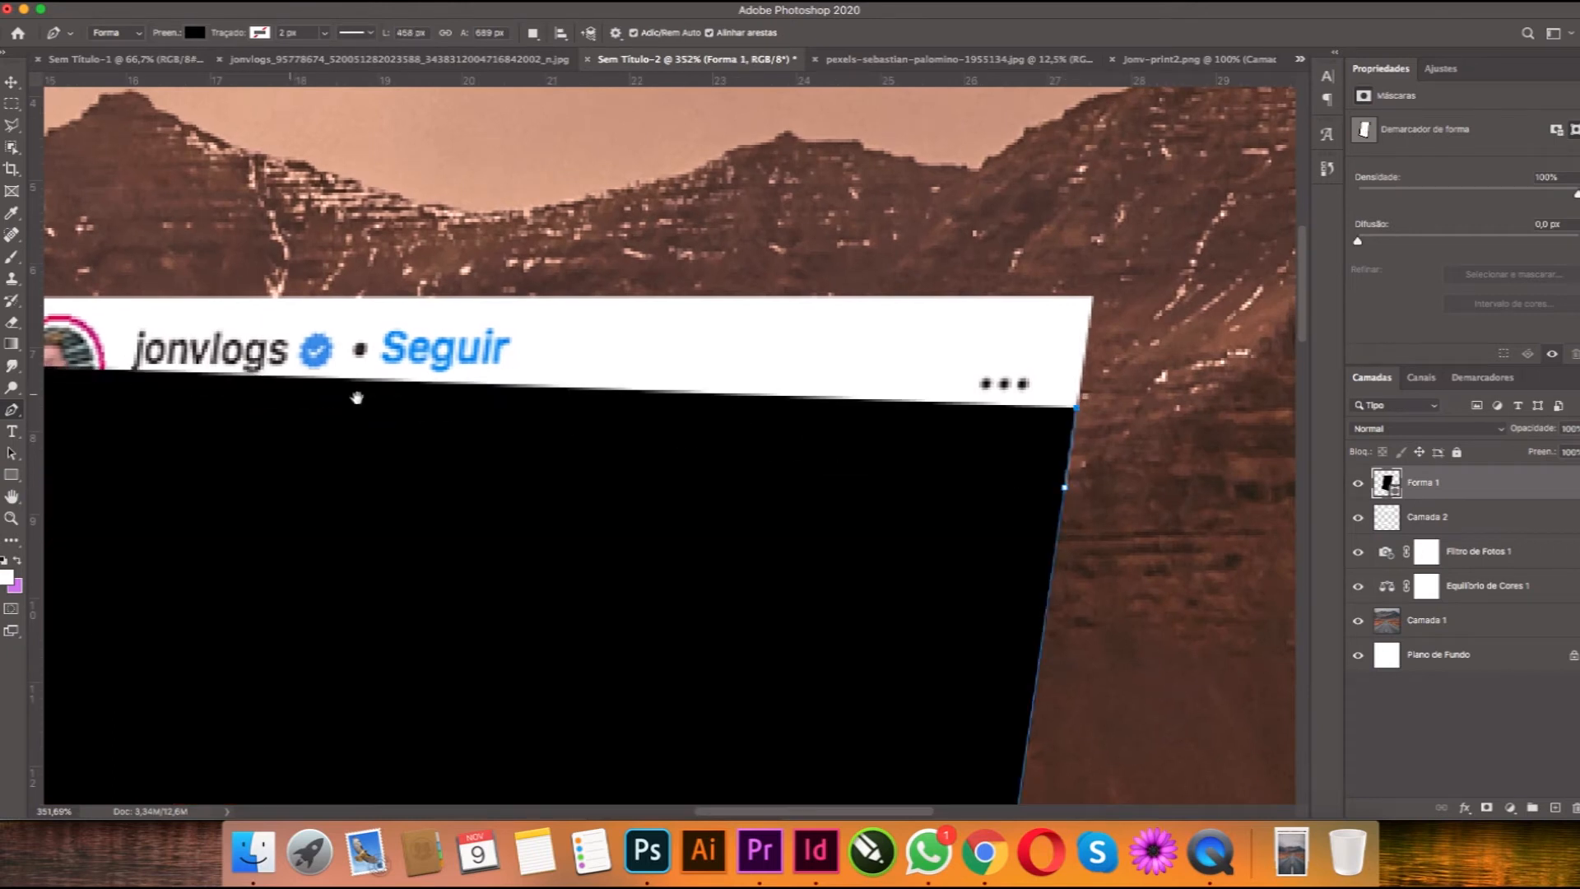
{"action": "left_click_drag", "start_coordinate": [356, 398], "coordinate": [673, 382]}
{"action": "left_click", "coordinate": [289, 348]}
{"action": "key", "text": "super+0"}
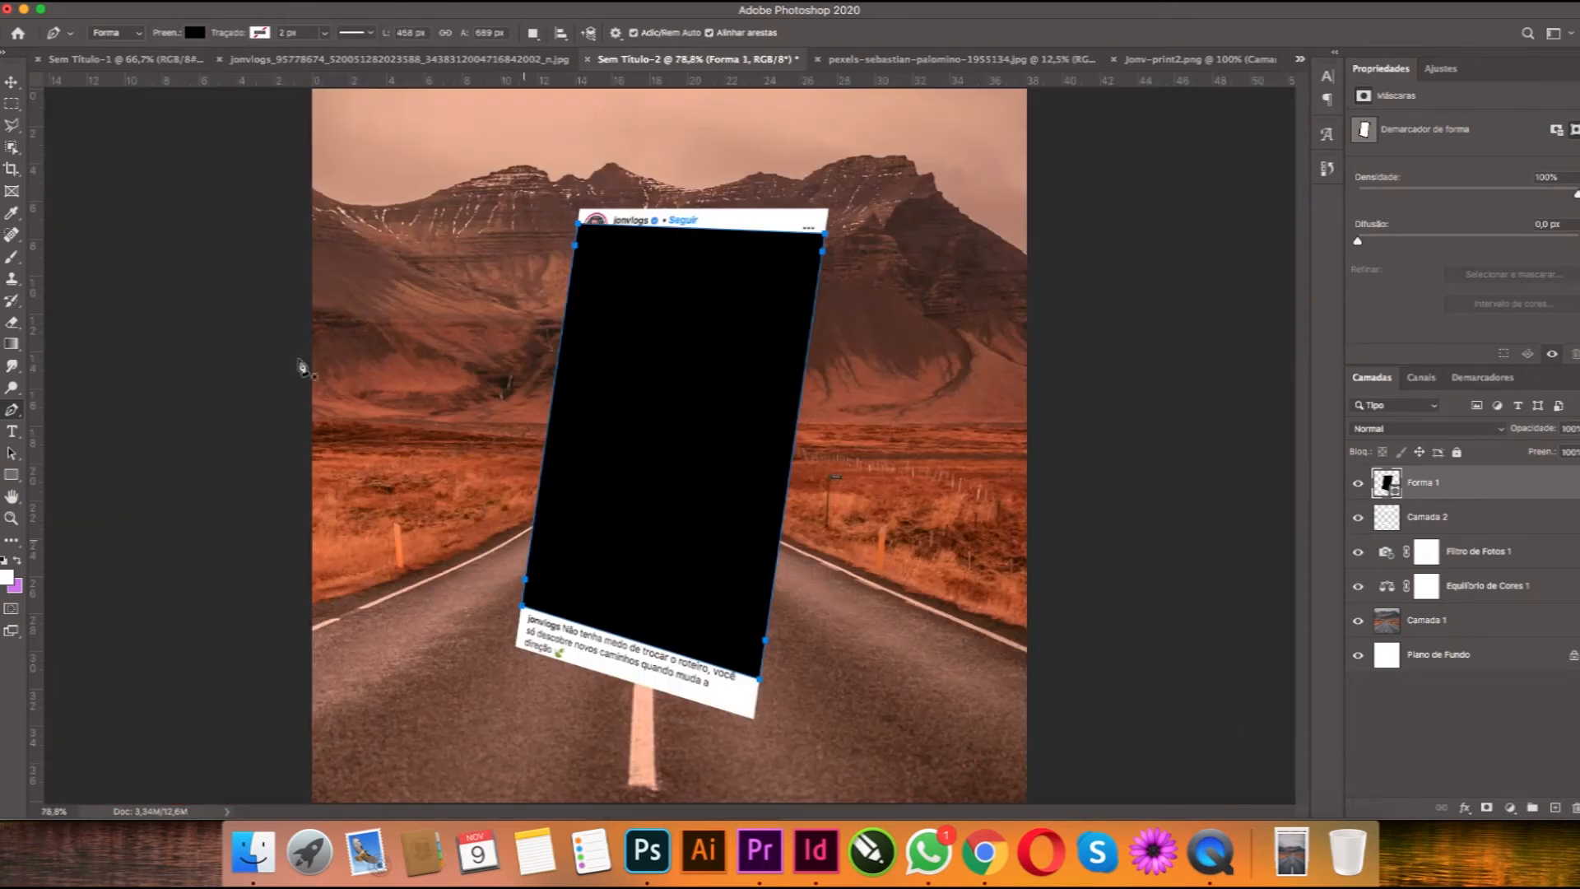
{"action": "left_click", "coordinate": [12, 82]}
{"action": "left_click_drag", "start_coordinate": [1471, 486], "coordinate": [1473, 526]}
Step: Convert the background to a regular layer and group it with the road photo and both adjustment layers, locking the group
{"action": "left_click", "coordinate": [1517, 551]}
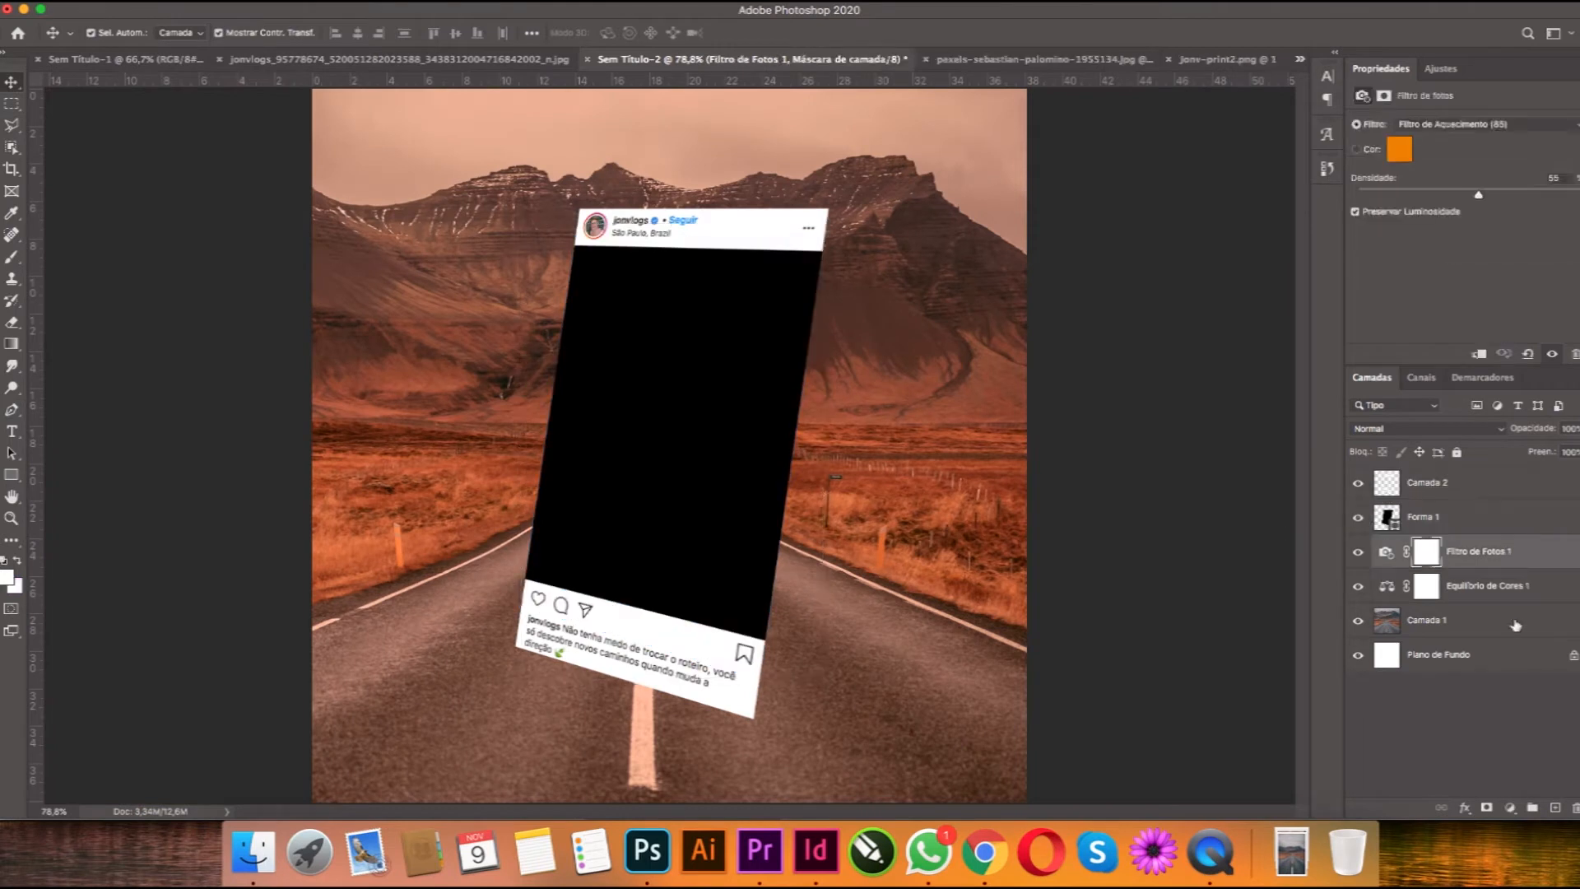
{"action": "left_click", "coordinate": [1573, 655]}
{"action": "left_click", "coordinate": [1554, 552]}
{"action": "left_click", "coordinate": [1559, 654], "text": "shift"}
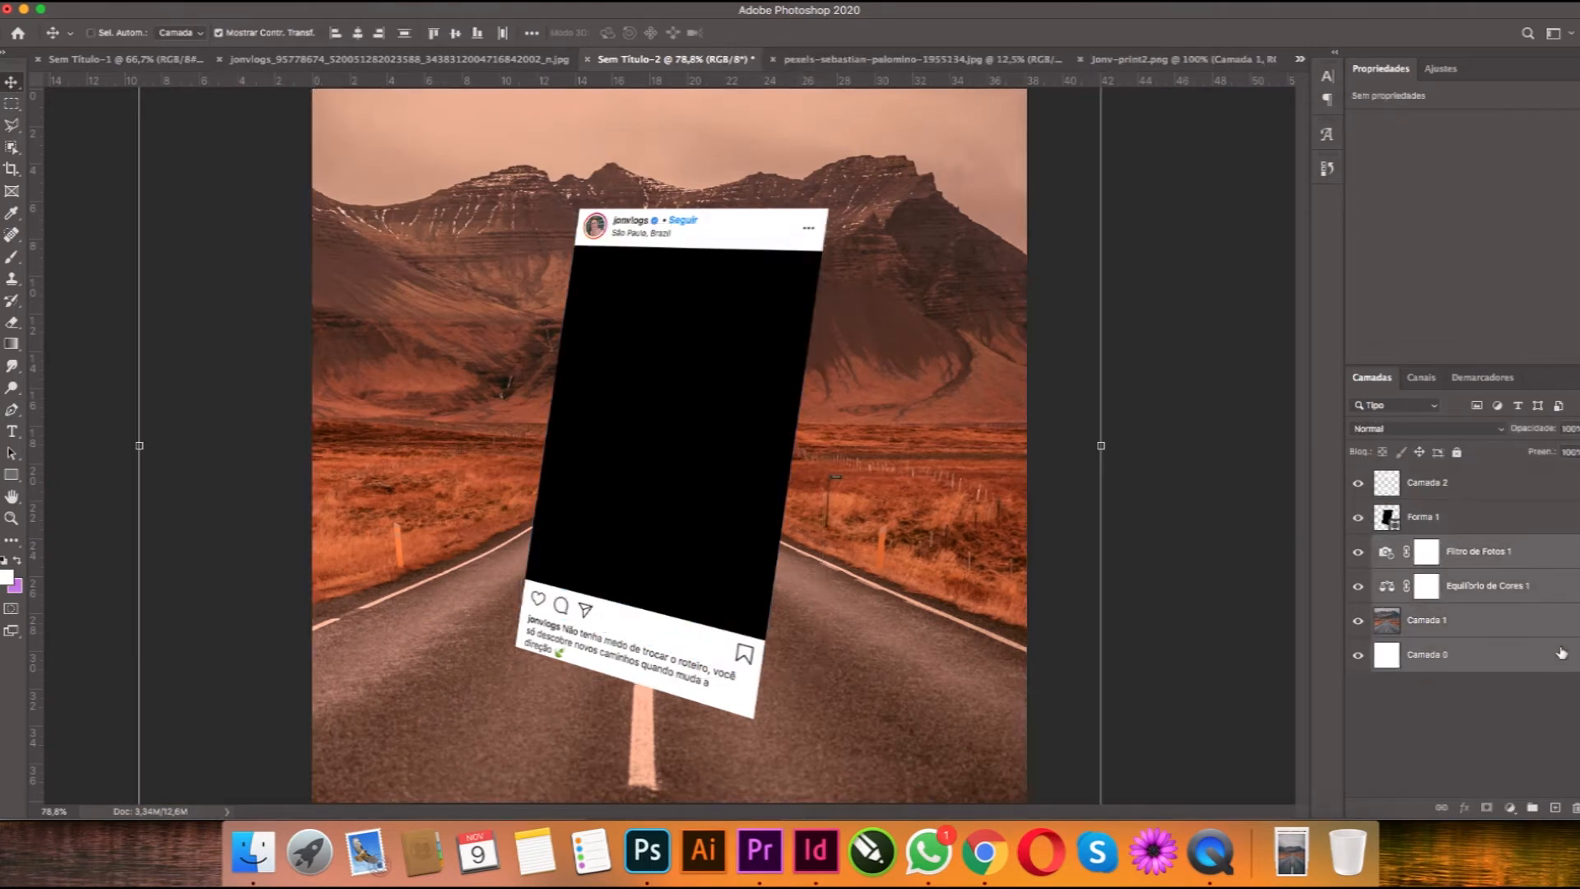
{"action": "key", "text": "super+g"}
Step: Rename the black shape layer to Mascara and the post frame layer to molde IG
{"action": "double_click", "coordinate": [1423, 517]}
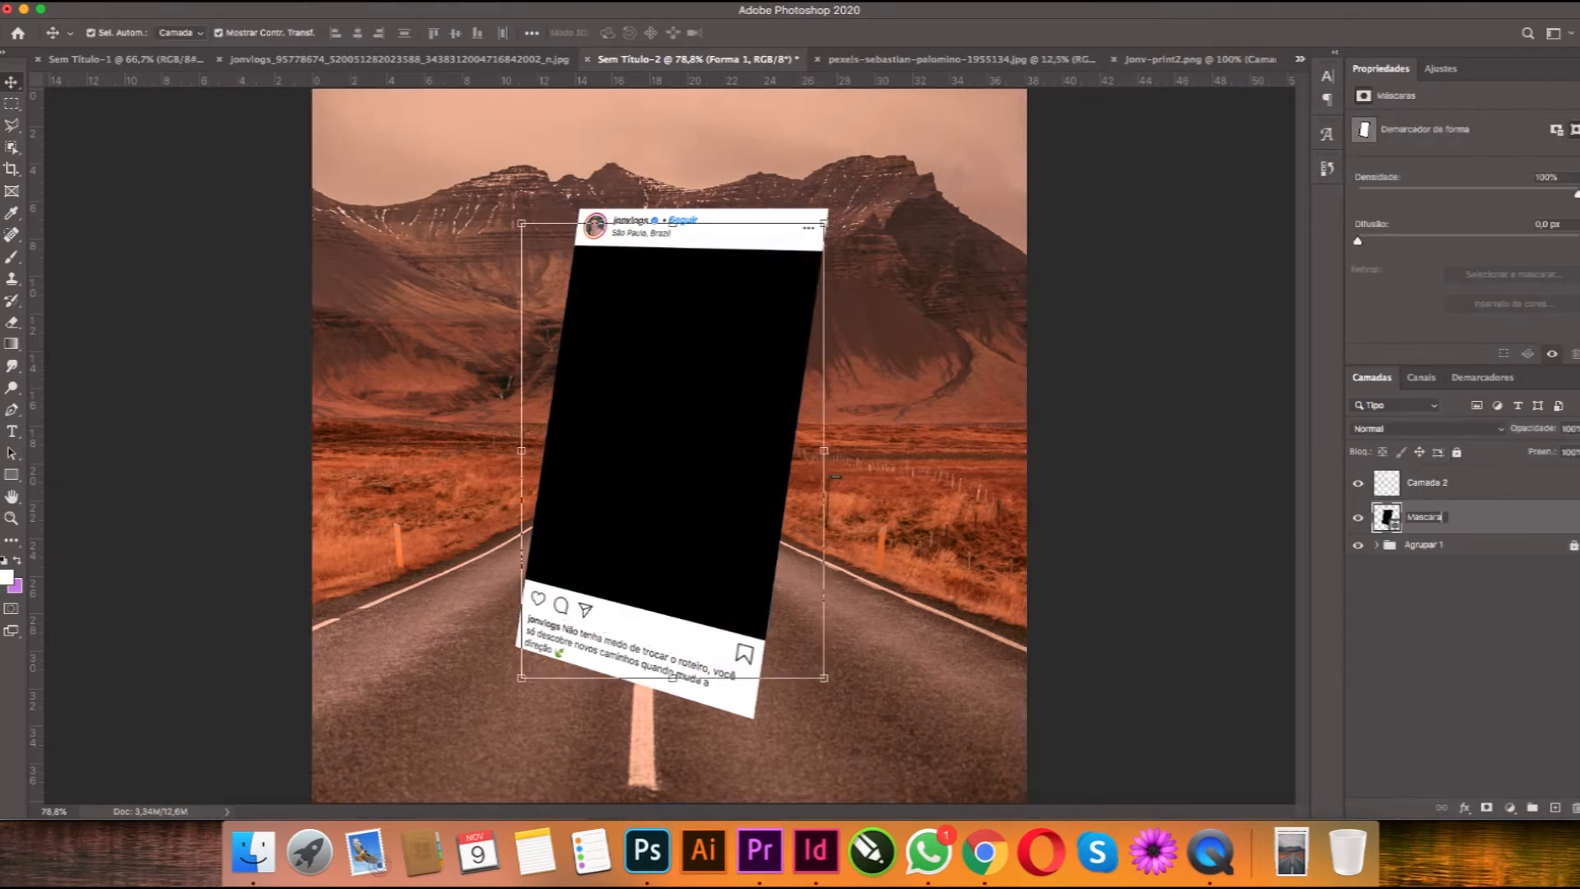
{"action": "left_click", "coordinate": [1473, 483]}
{"action": "key", "text": "Return"}
{"action": "left_click", "coordinate": [1130, 449]}
Step: Draw a black pen shape extending slightly past the frame's right edge from the upper to the lower corner, for thickness
{"action": "key", "text": "super+minus"}
{"action": "key", "text": "z"}
{"action": "left_click_drag", "start_coordinate": [593, 240], "coordinate": [725, 305]}
{"action": "left_click_drag", "start_coordinate": [833, 329], "coordinate": [702, 241]}
{"action": "left_click", "coordinate": [12, 409]}
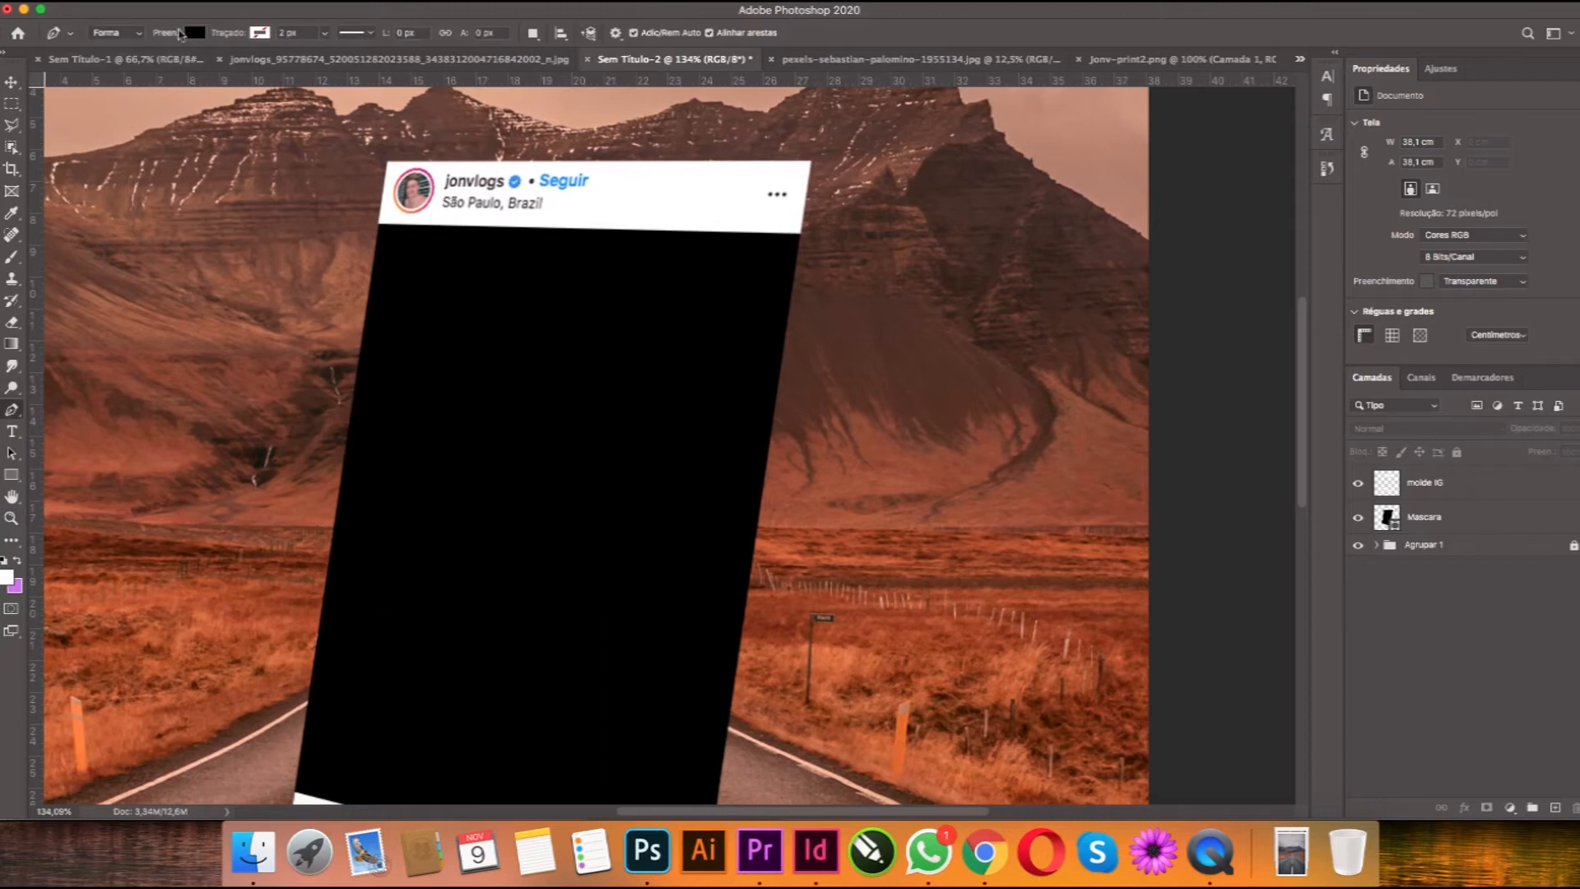
{"action": "left_click", "coordinate": [811, 162]}
{"action": "scroll", "coordinate": [782, 453], "scroll_direction": "down", "scroll_amount": 10}
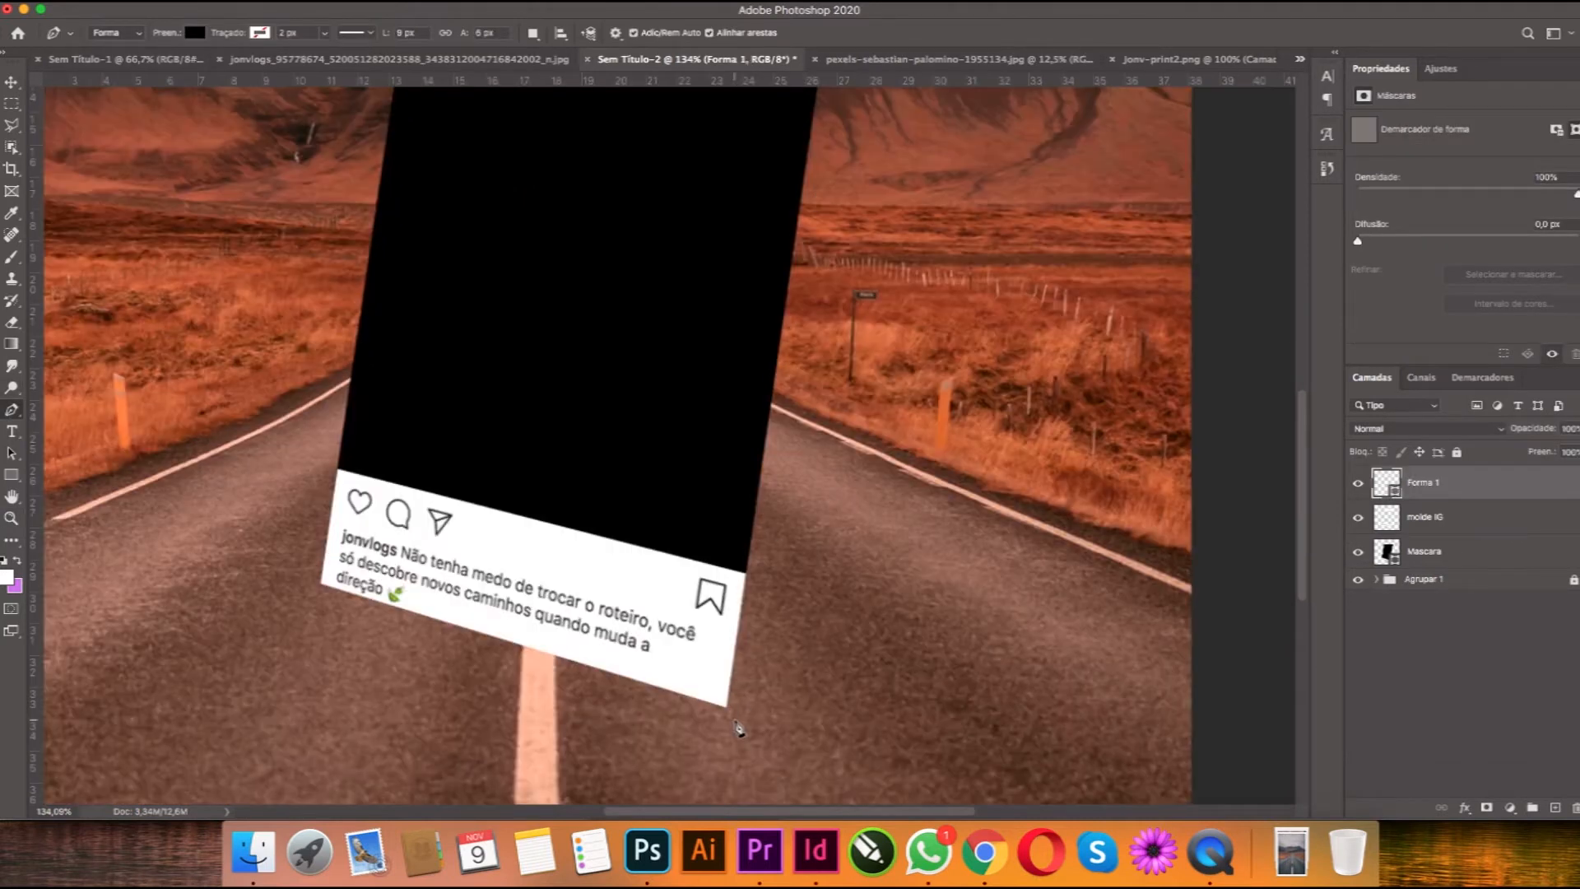
{"action": "left_click", "coordinate": [731, 714]}
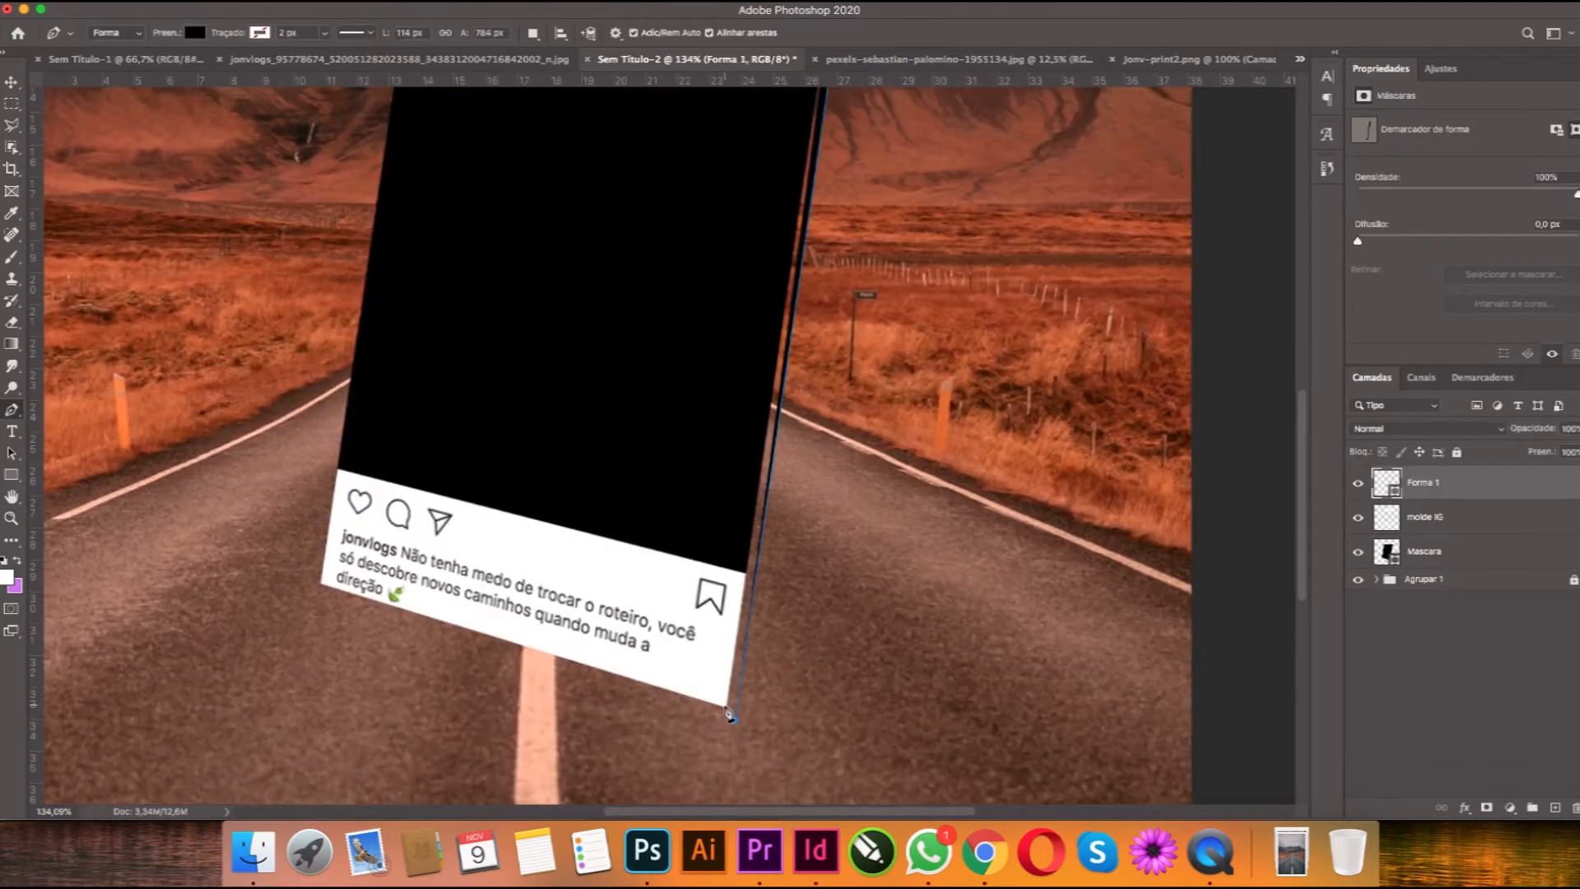
{"action": "left_click", "coordinate": [553, 552]}
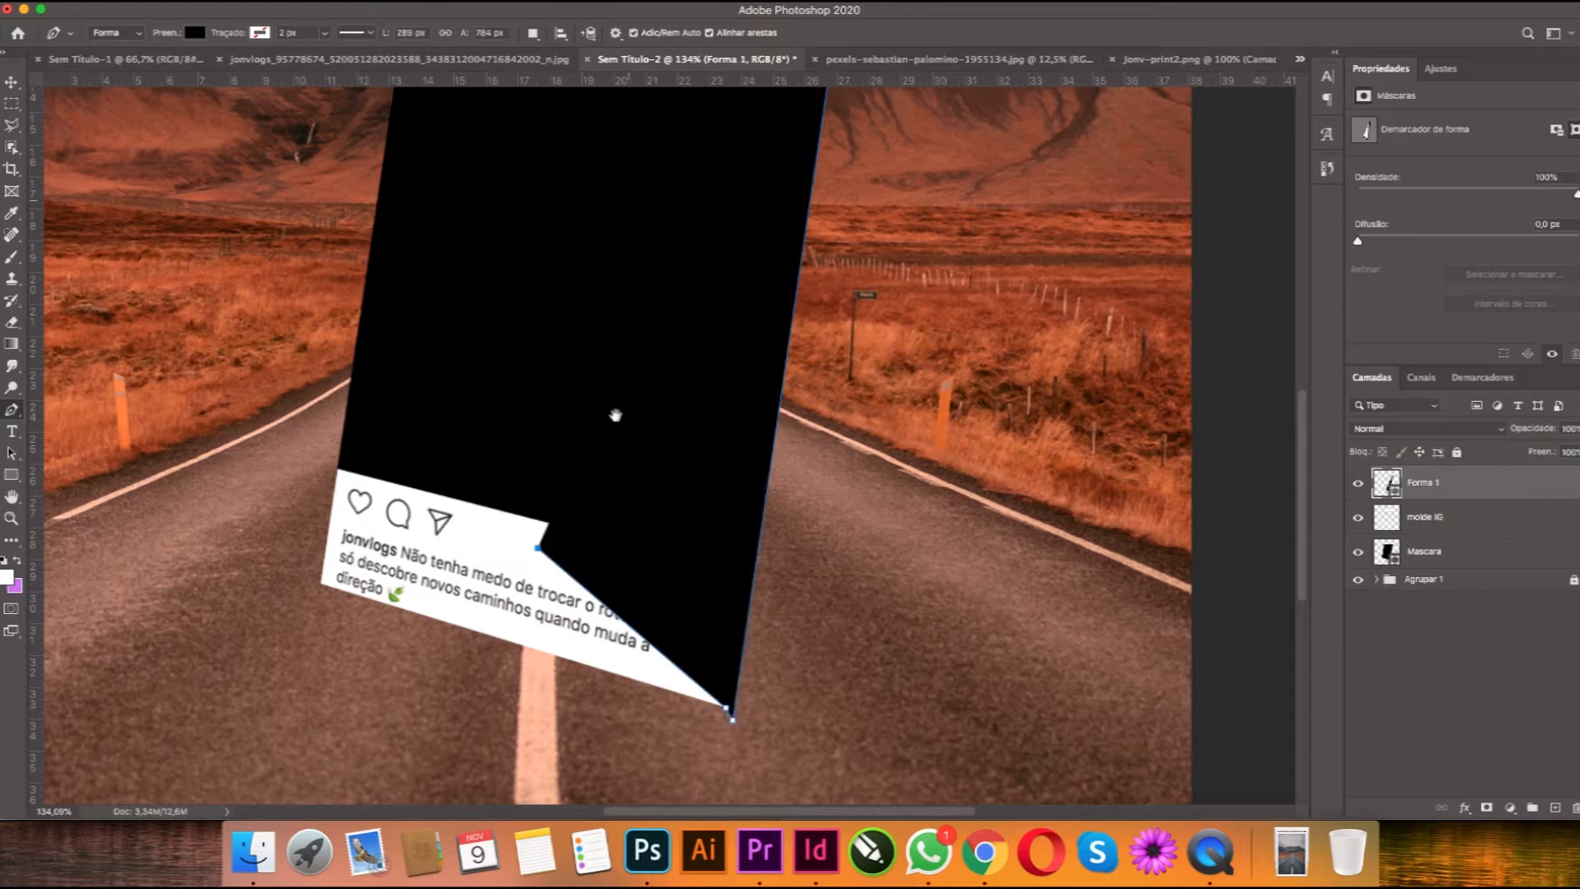
{"action": "scroll", "coordinate": [630, 207], "scroll_direction": "up", "scroll_amount": 5}
{"action": "left_click", "coordinate": [823, 120]}
Step: Move the right edge shape's layer beneath the Mascara layer so only a thin dark side strip shows
{"action": "key", "text": "super+t"}
{"action": "scroll", "coordinate": [724, 576], "scroll_direction": "down", "scroll_amount": 5}
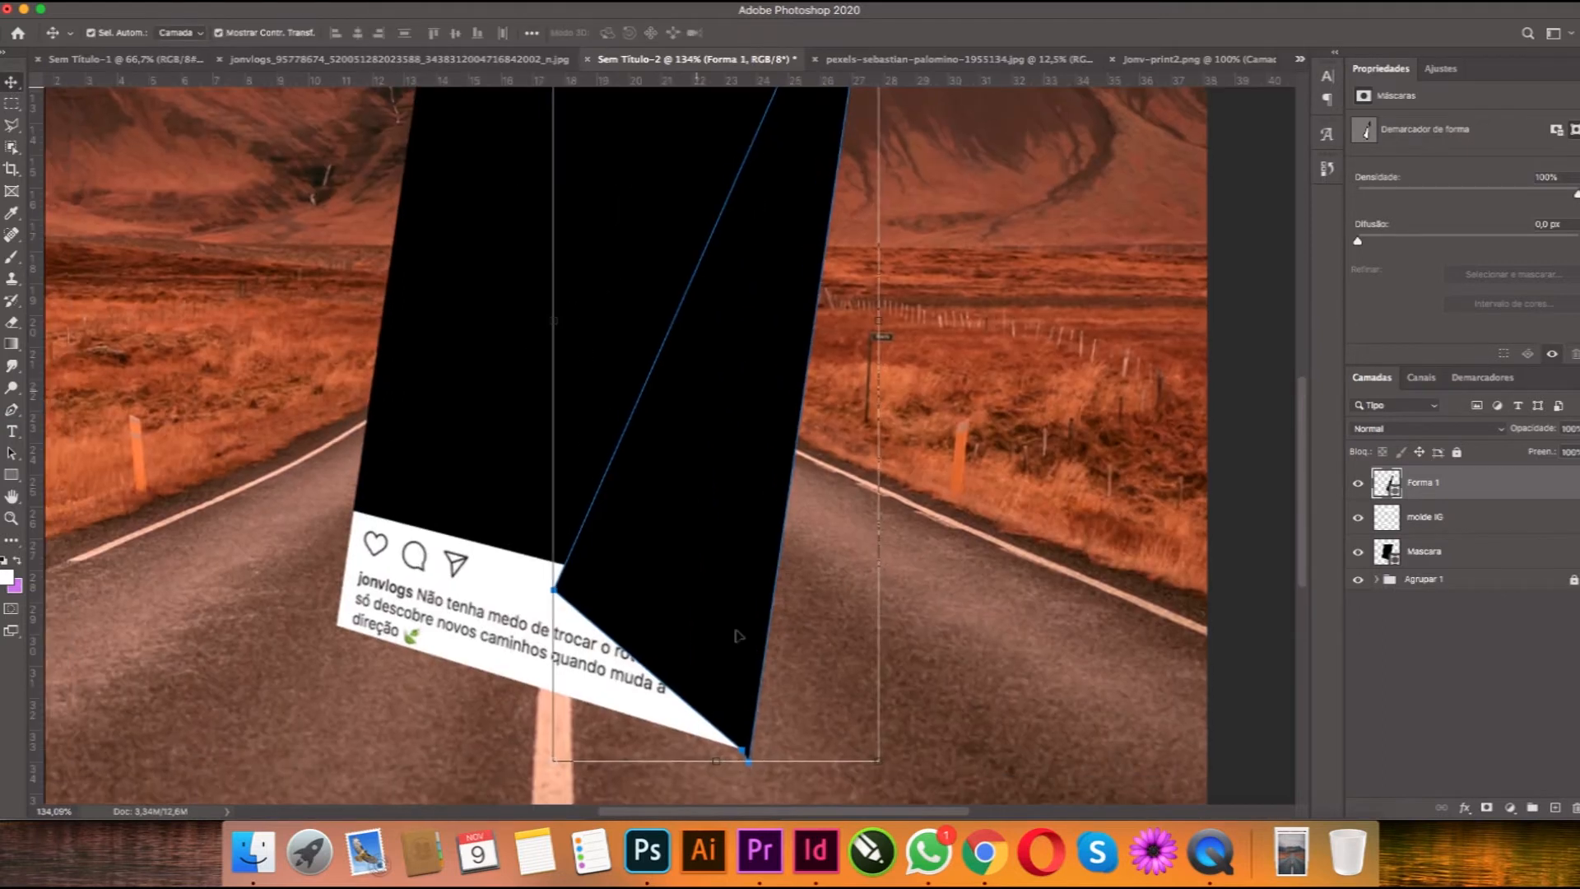
{"action": "key", "text": "Return"}
{"action": "right_click", "coordinate": [11, 409]}
{"action": "left_click", "coordinate": [102, 491]}
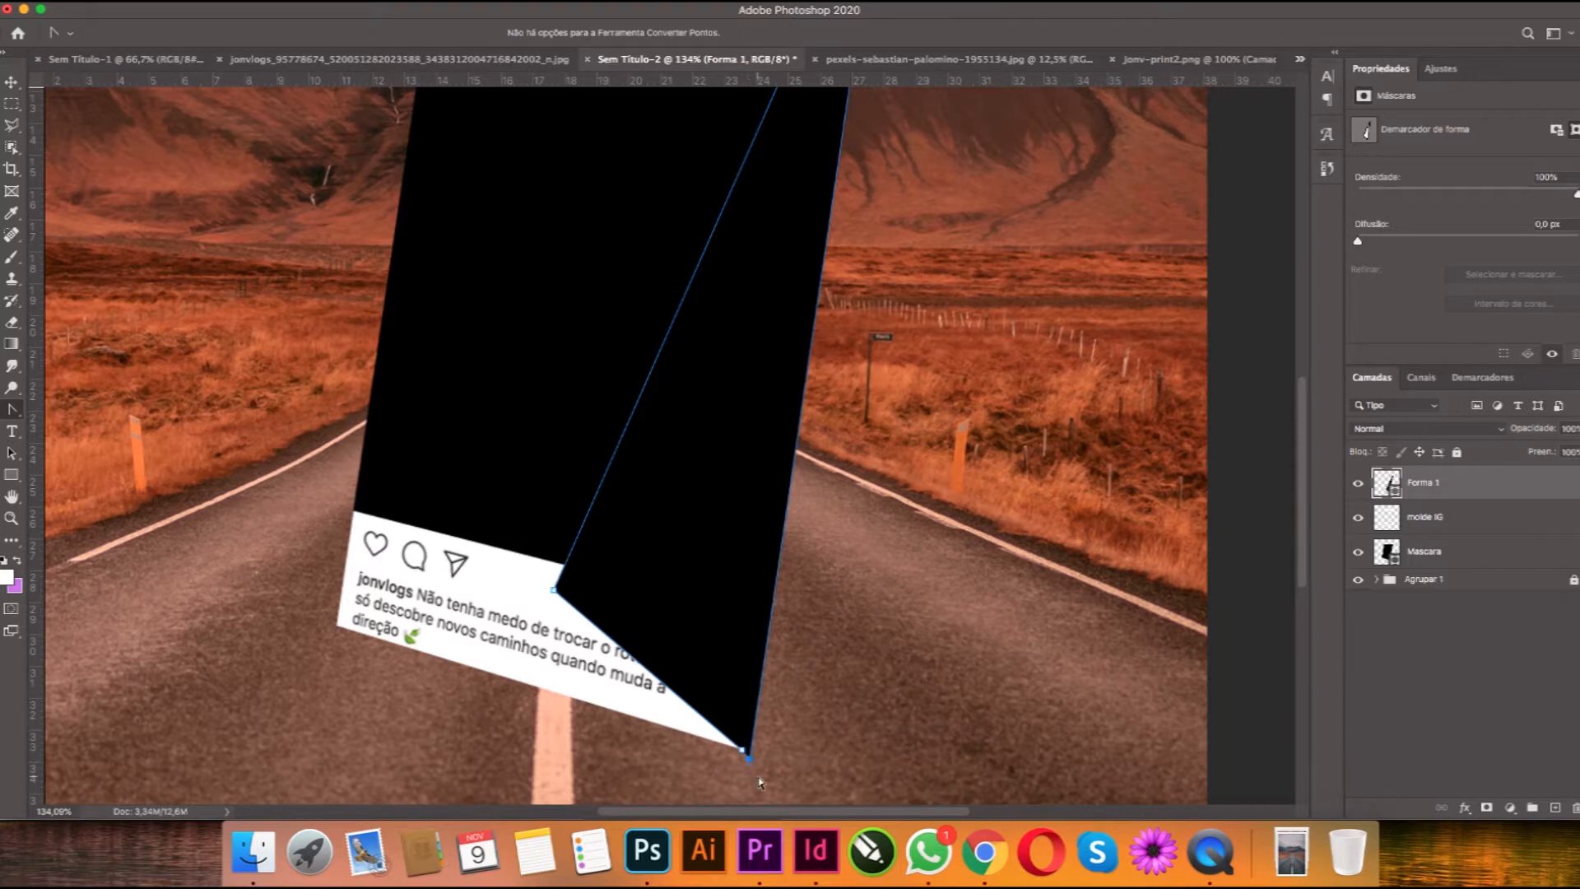
{"action": "left_click_drag", "start_coordinate": [1475, 508], "coordinate": [1473, 567]}
{"action": "key", "text": "super+minus"}
{"action": "key", "text": "super+minus"}
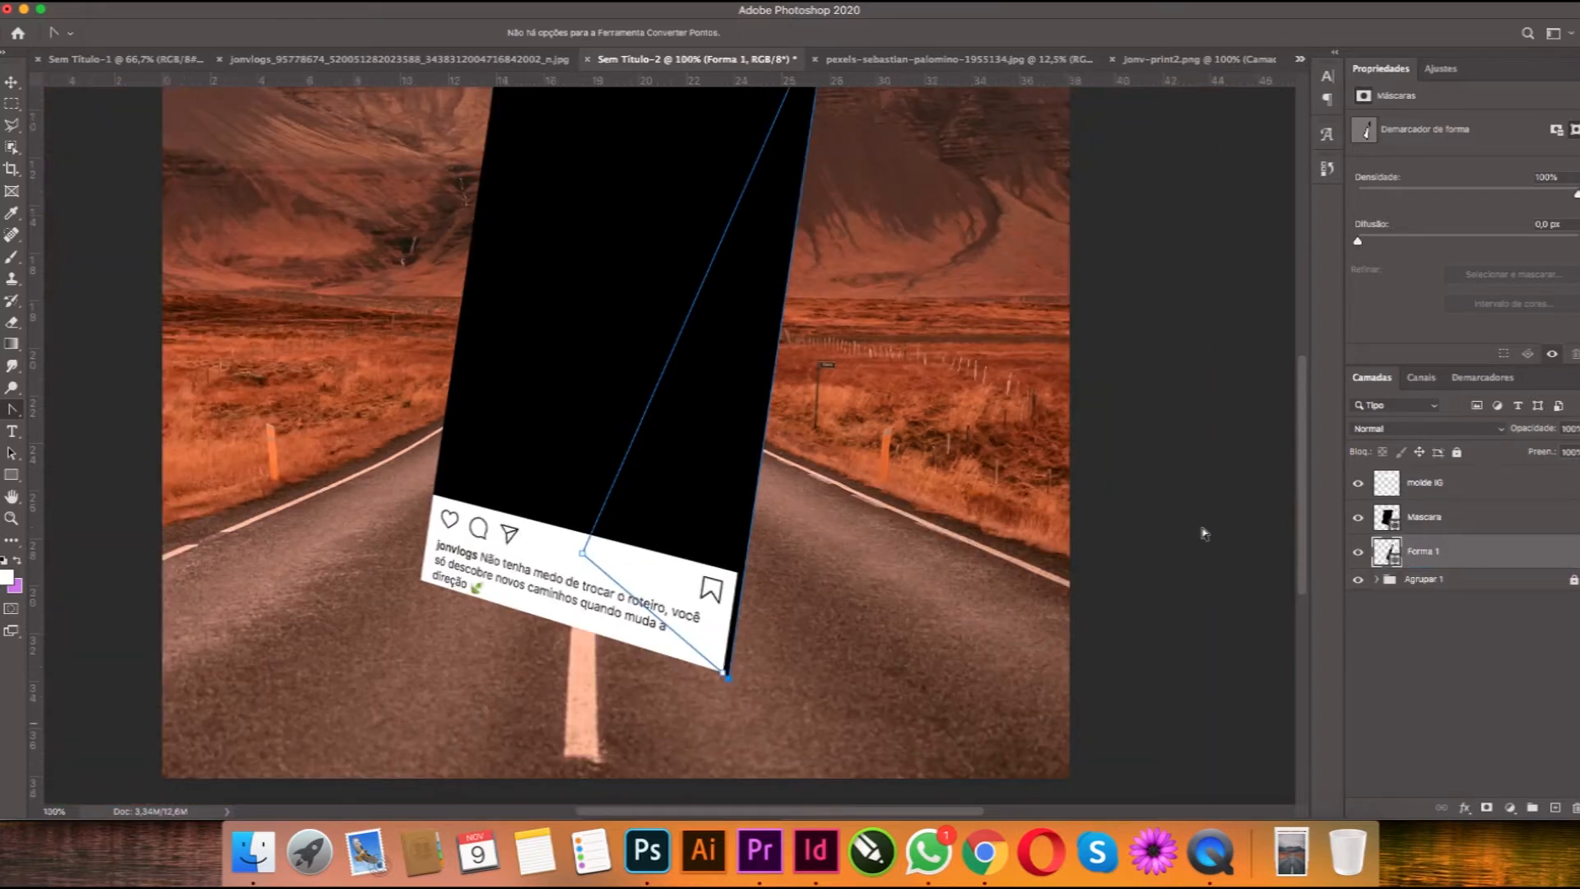
{"action": "key", "text": "v"}
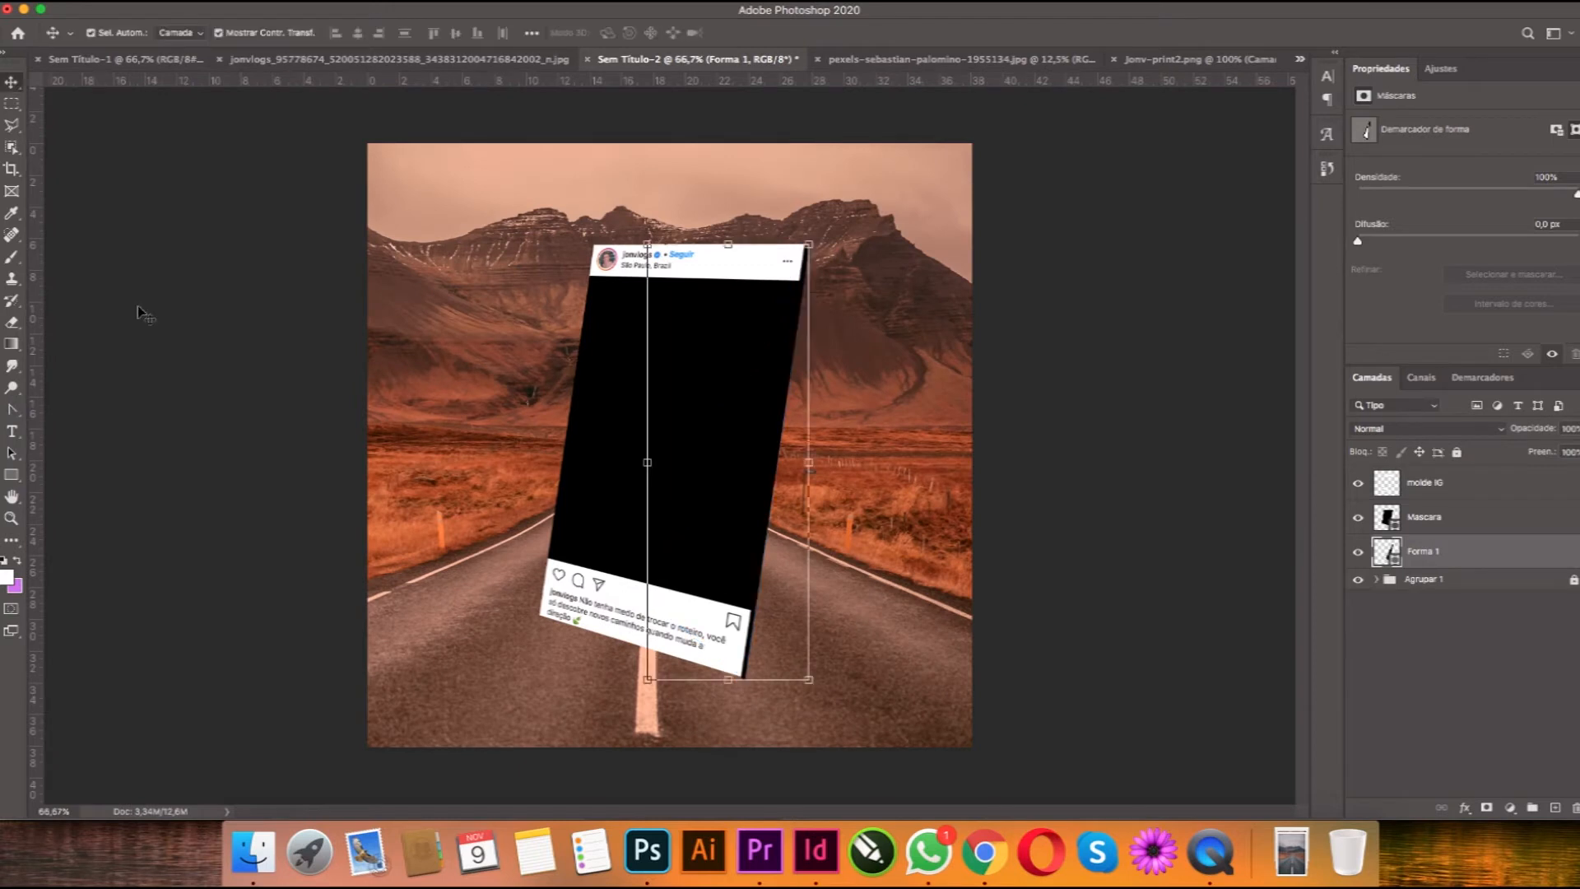
{"action": "left_click", "coordinate": [465, 398]}
Step: Draw a second black pen shape extending slightly below the frame's lower edge, from the right corner to the left corner
{"action": "key", "text": "z"}
{"action": "left_click_drag", "start_coordinate": [721, 666], "coordinate": [971, 502]}
{"action": "right_click", "coordinate": [12, 409]}
{"action": "left_click", "coordinate": [83, 410]}
{"action": "left_click", "coordinate": [1110, 607]}
{"action": "left_click", "coordinate": [269, 350]}
{"action": "left_click", "coordinate": [261, 331]}
{"action": "left_click", "coordinate": [714, 292]}
{"action": "left_click", "coordinate": [1105, 571]}
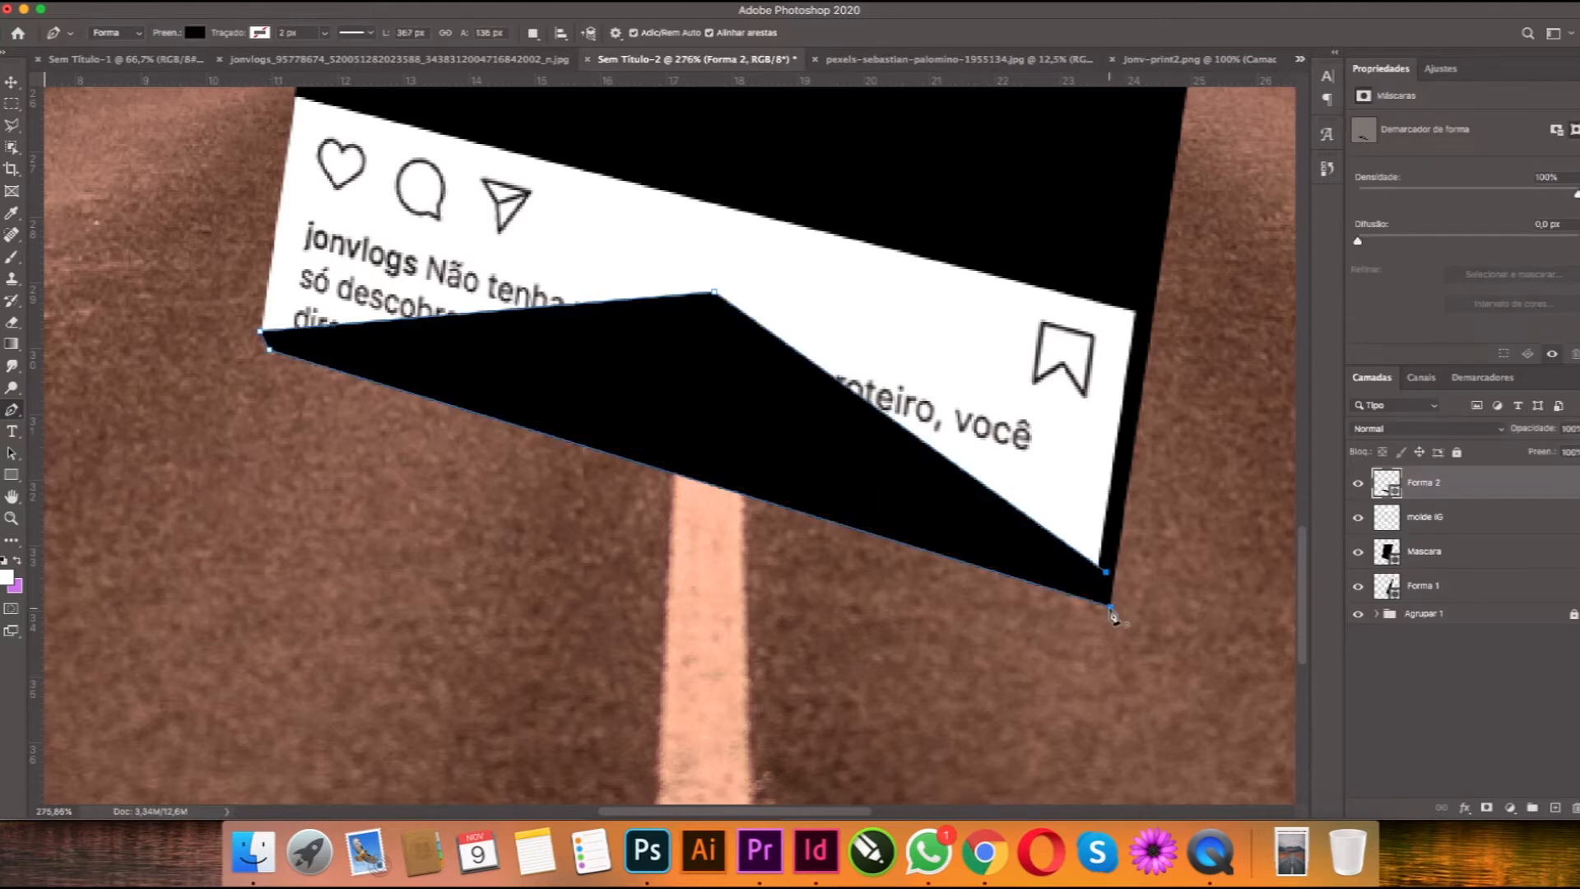
Step: Move the lower edge shape's layer beneath the Mascara layer and deselect it
{"action": "left_click_drag", "start_coordinate": [1472, 493], "coordinate": [1448, 568]}
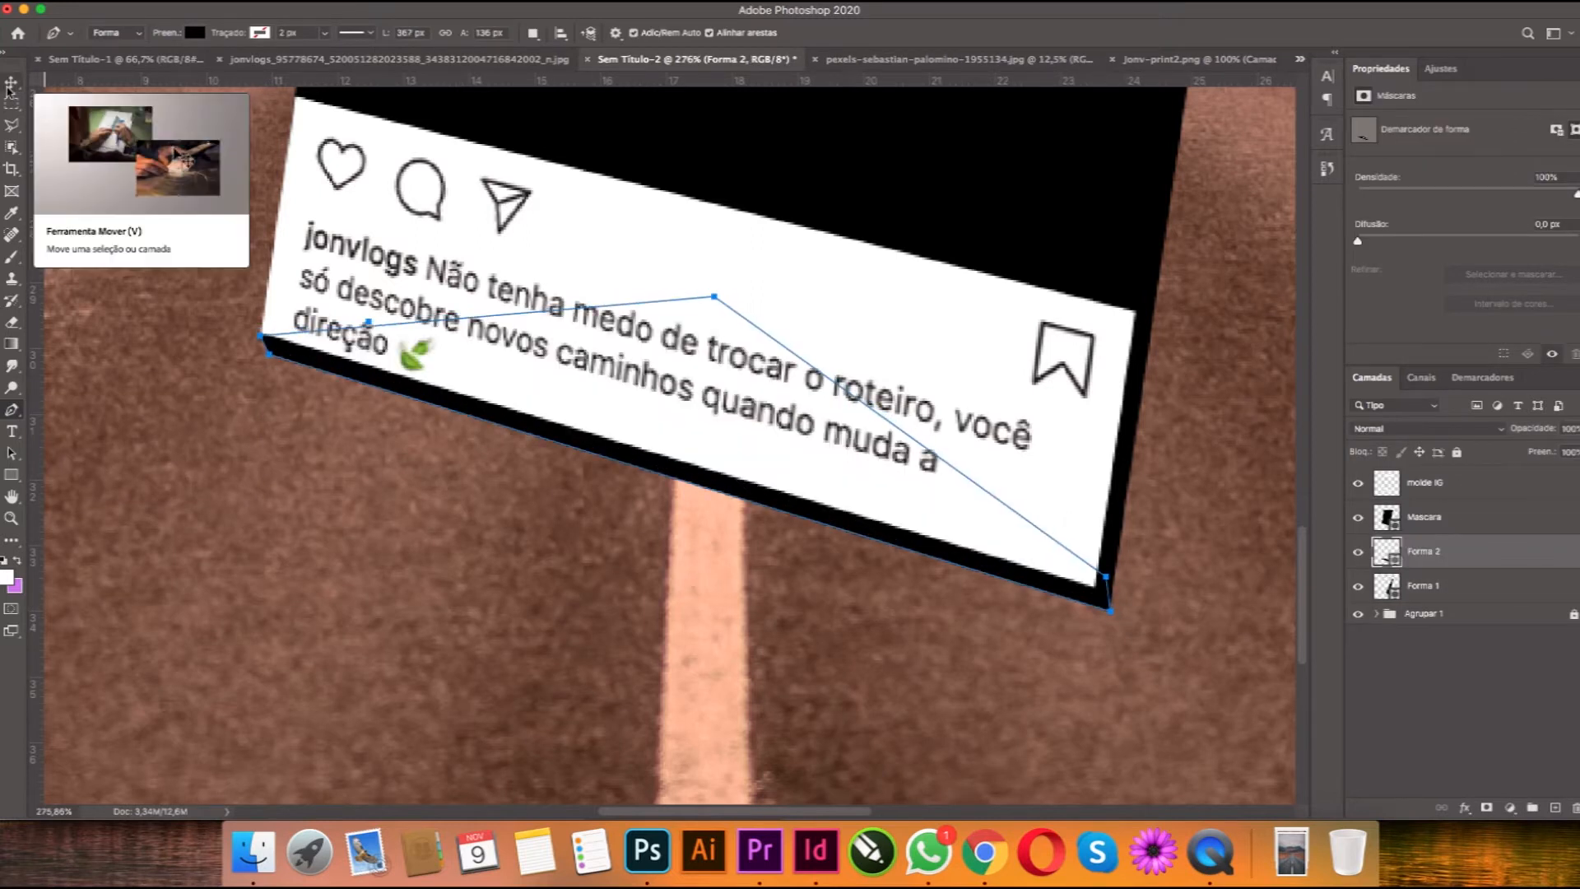
{"action": "right_click", "coordinate": [12, 415]}
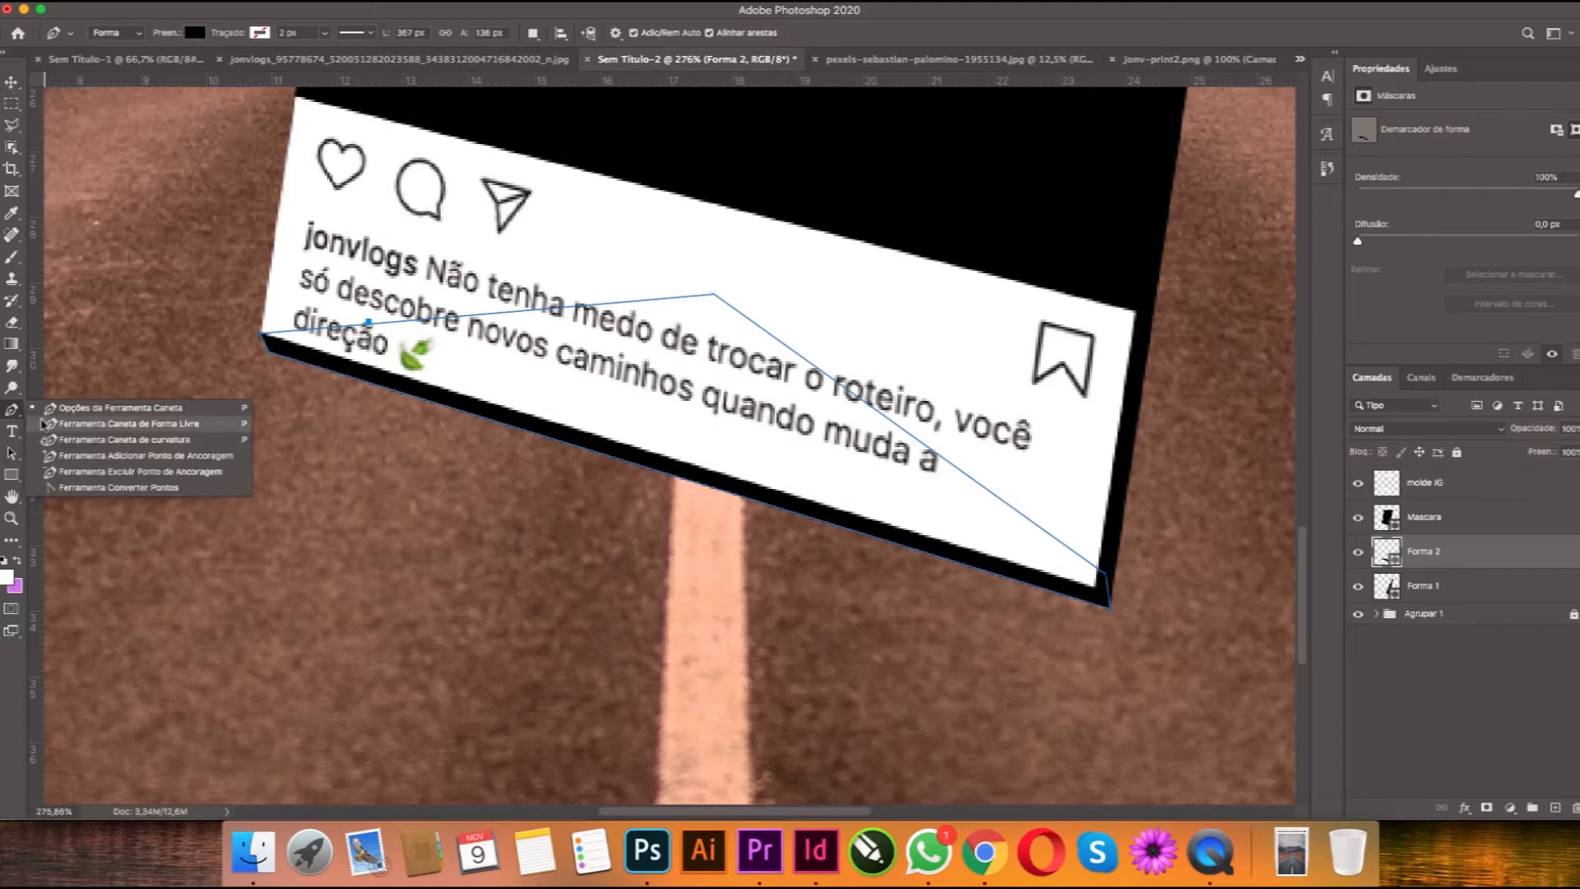
{"action": "left_click", "coordinate": [123, 491]}
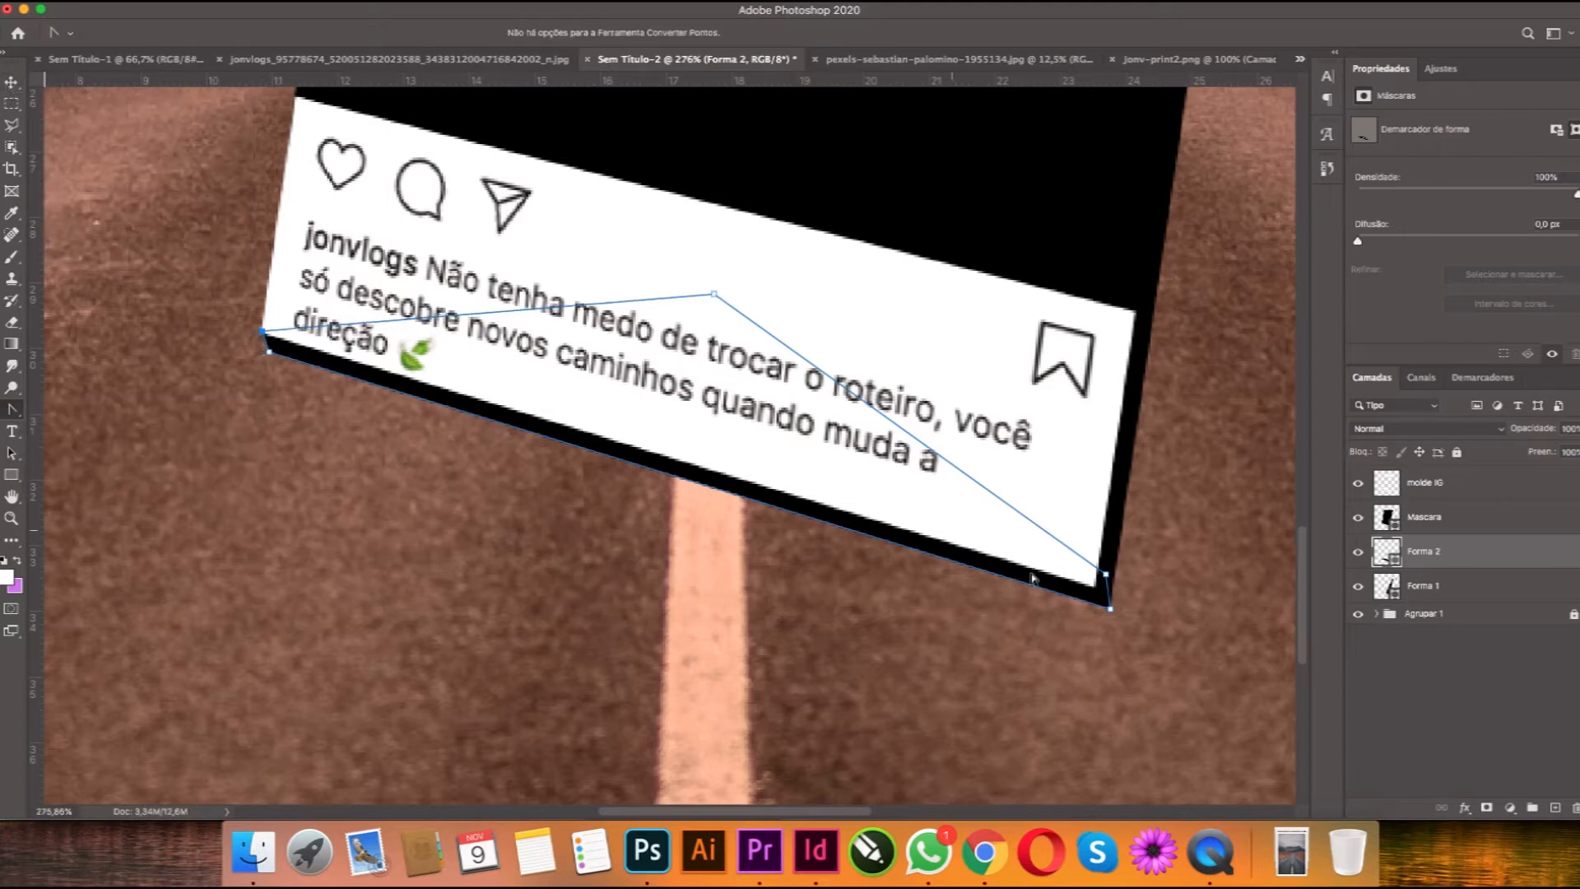
{"action": "left_click", "coordinate": [16, 86]}
{"action": "left_click", "coordinate": [182, 403]}
{"action": "key", "text": "super+0"}
Step: Nudge the frame, mask and both edge shapes together slightly upward on the canvas and deselect them
{"action": "left_click", "coordinate": [1432, 590]}
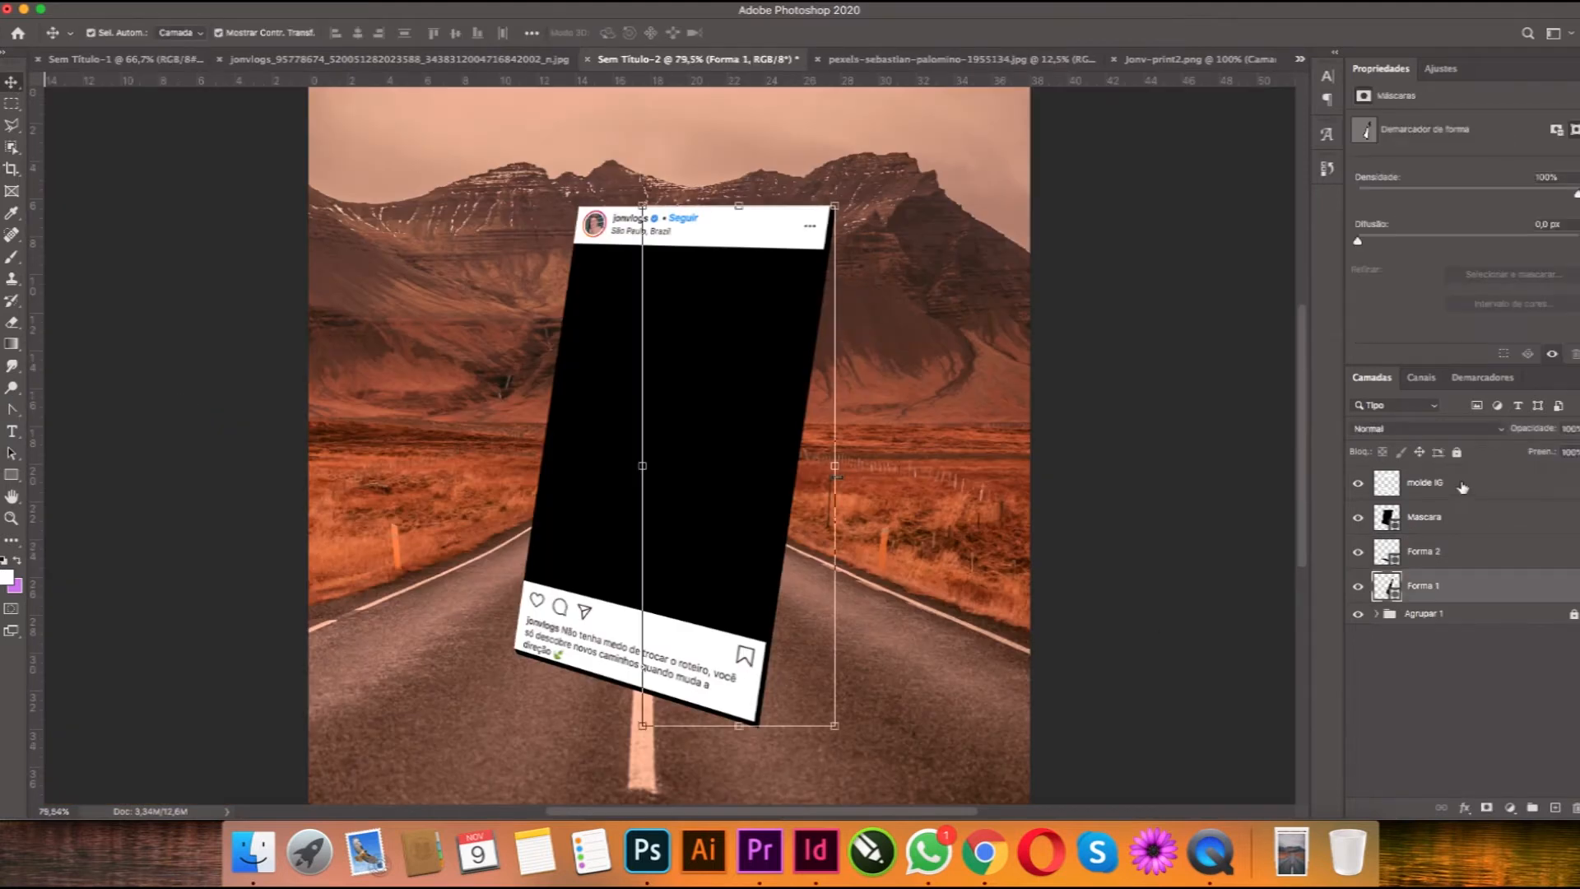
{"action": "left_click", "coordinate": [1462, 487], "text": "shift"}
{"action": "key", "text": "shift+Up"}
{"action": "key", "text": "shift+Up"}
{"action": "left_click", "coordinate": [1213, 634]}
{"action": "left_click", "coordinate": [12, 475]}
{"action": "left_click", "coordinate": [99, 493]}
{"action": "left_click_drag", "start_coordinate": [511, 683], "coordinate": [742, 737]}
{"action": "key", "text": "super+z"}
Step: Draw a flat black ellipse about 395 px wide and 74 px tall on the road beneath the frame
{"action": "left_click", "coordinate": [11, 475]}
{"action": "left_click", "coordinate": [90, 508]}
{"action": "left_click_drag", "start_coordinate": [503, 704], "coordinate": [767, 753]}
Step: Apply a Gaussian Blur to the ellipse as a smart filter and set its blend mode to Multiply (Multiplicação)
{"action": "left_click", "coordinate": [461, 9]}
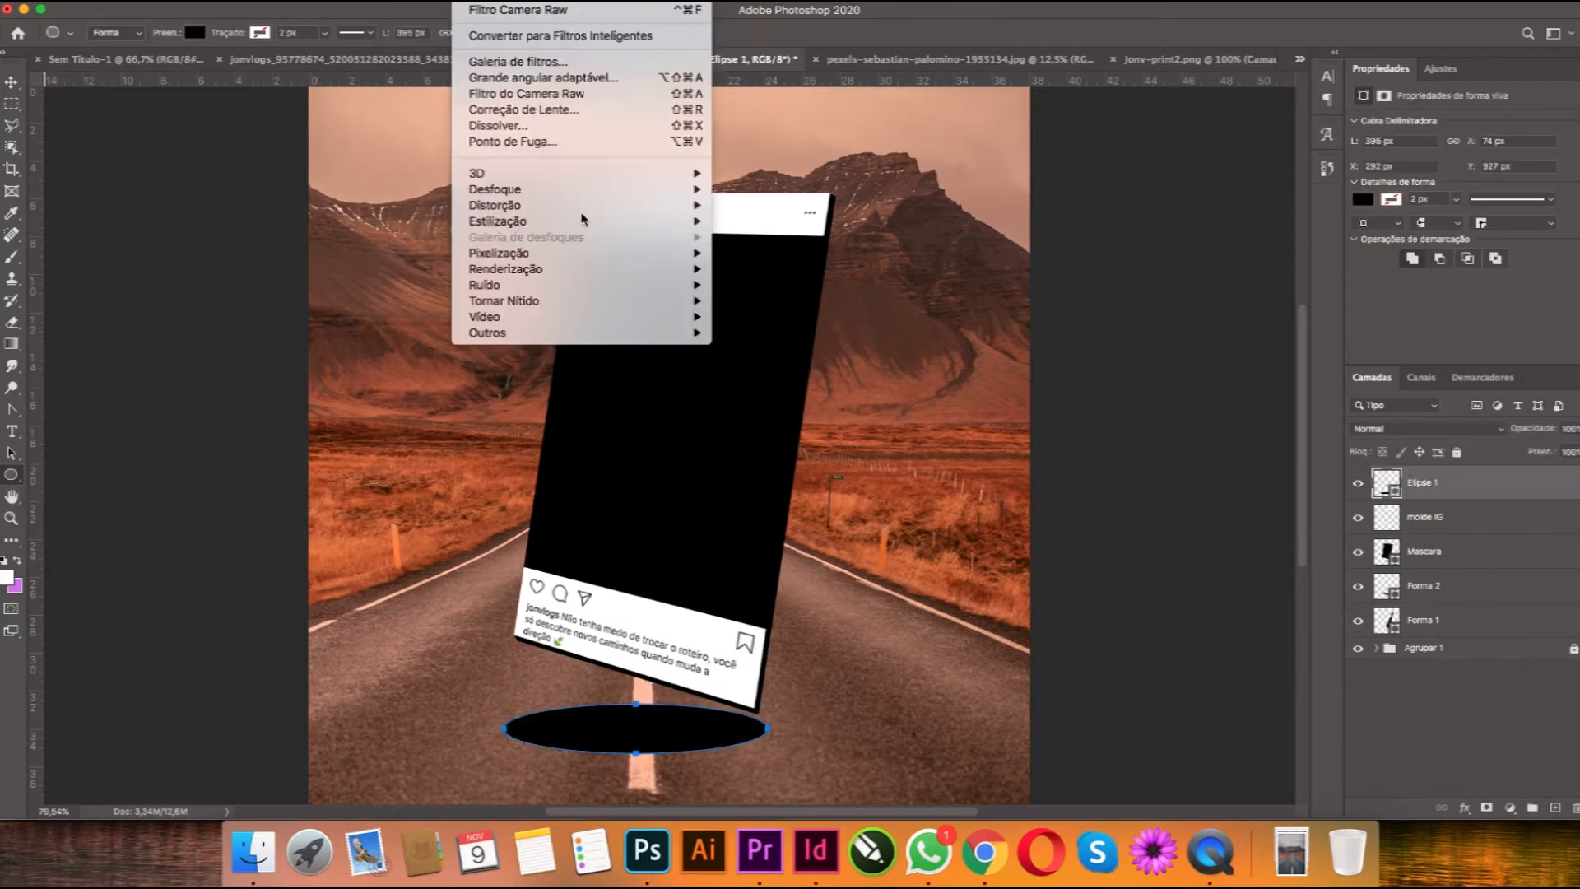
{"action": "mouse_move", "coordinate": [609, 187]}
{"action": "left_click", "coordinate": [803, 301]}
{"action": "key", "text": "Return"}
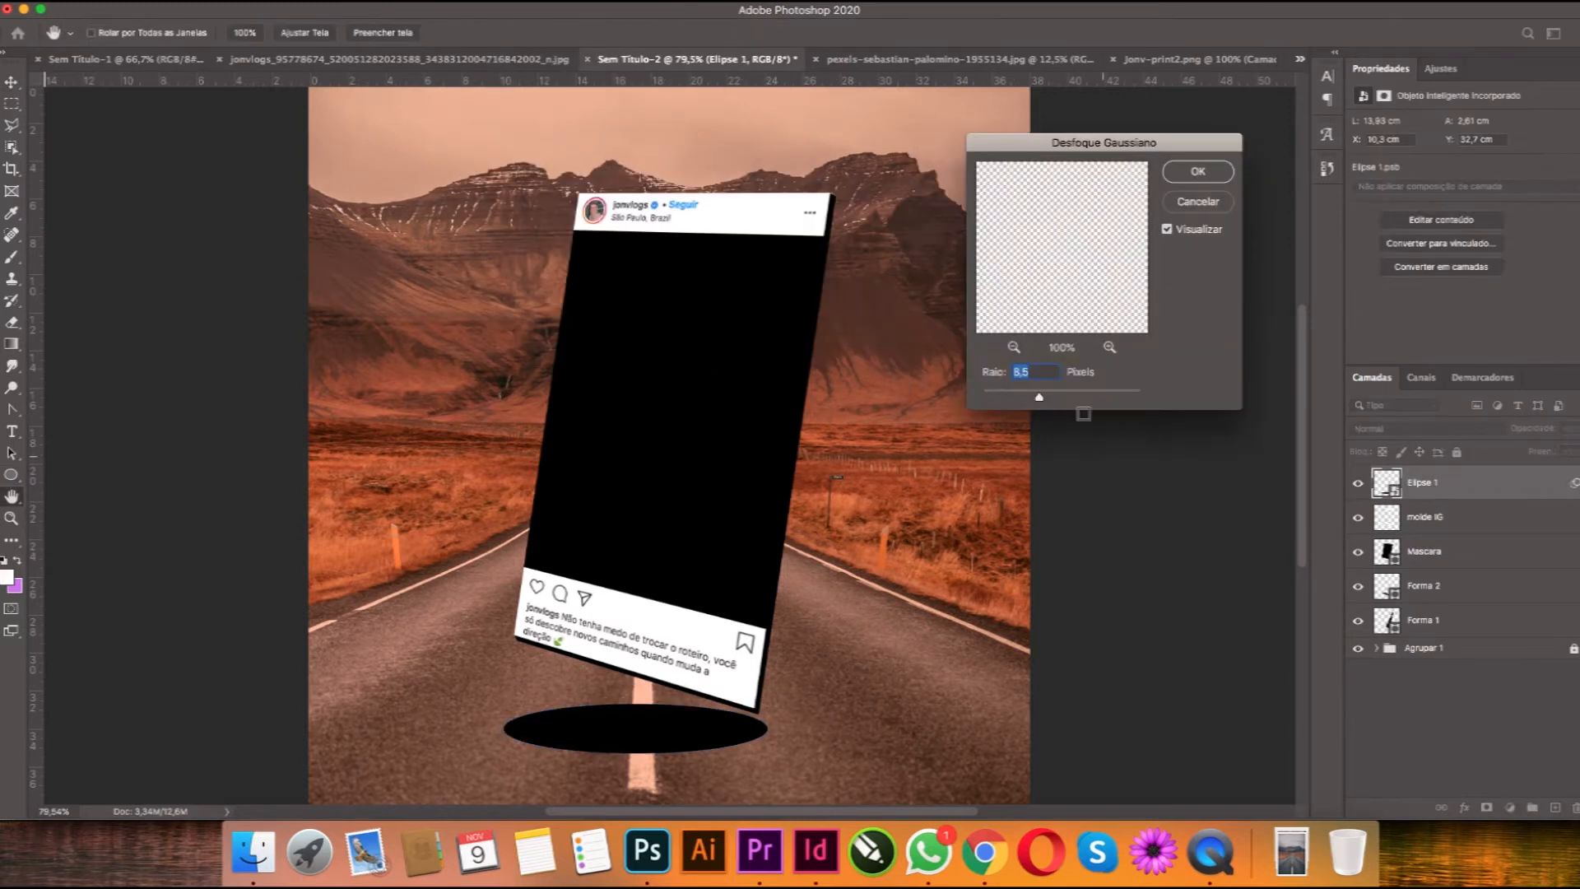
{"action": "key", "text": "Return"}
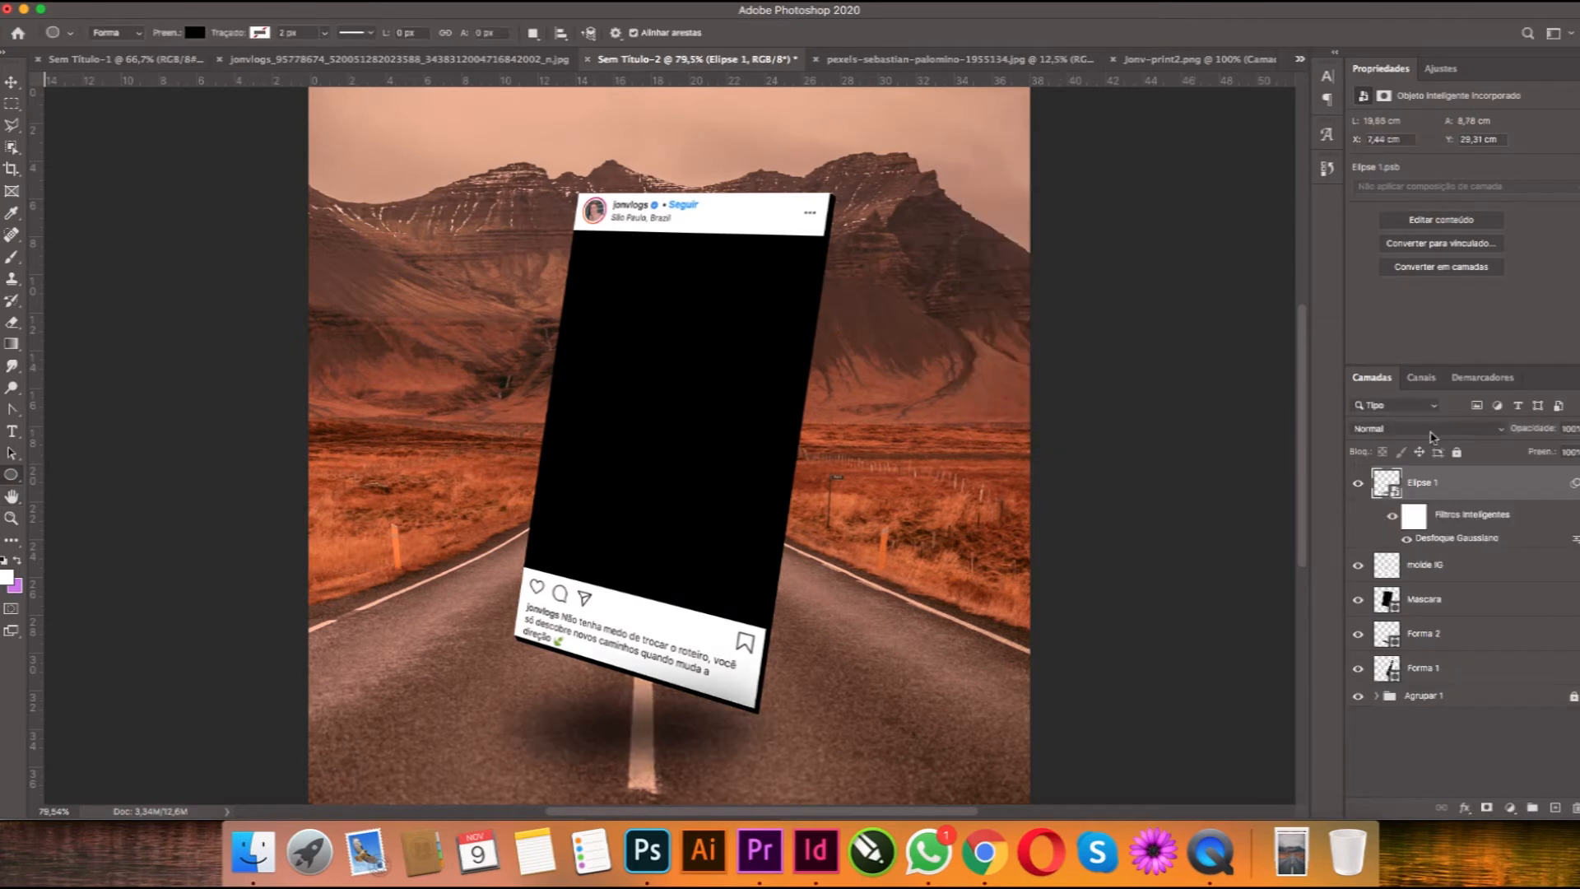
{"action": "left_click", "coordinate": [1434, 430]}
{"action": "left_click", "coordinate": [1430, 476]}
Step: Add a Warming Filter (85) photo filter adjustment at 75% density and place it directly above the Agrupar 1 background group
{"action": "left_click", "coordinate": [1510, 808]}
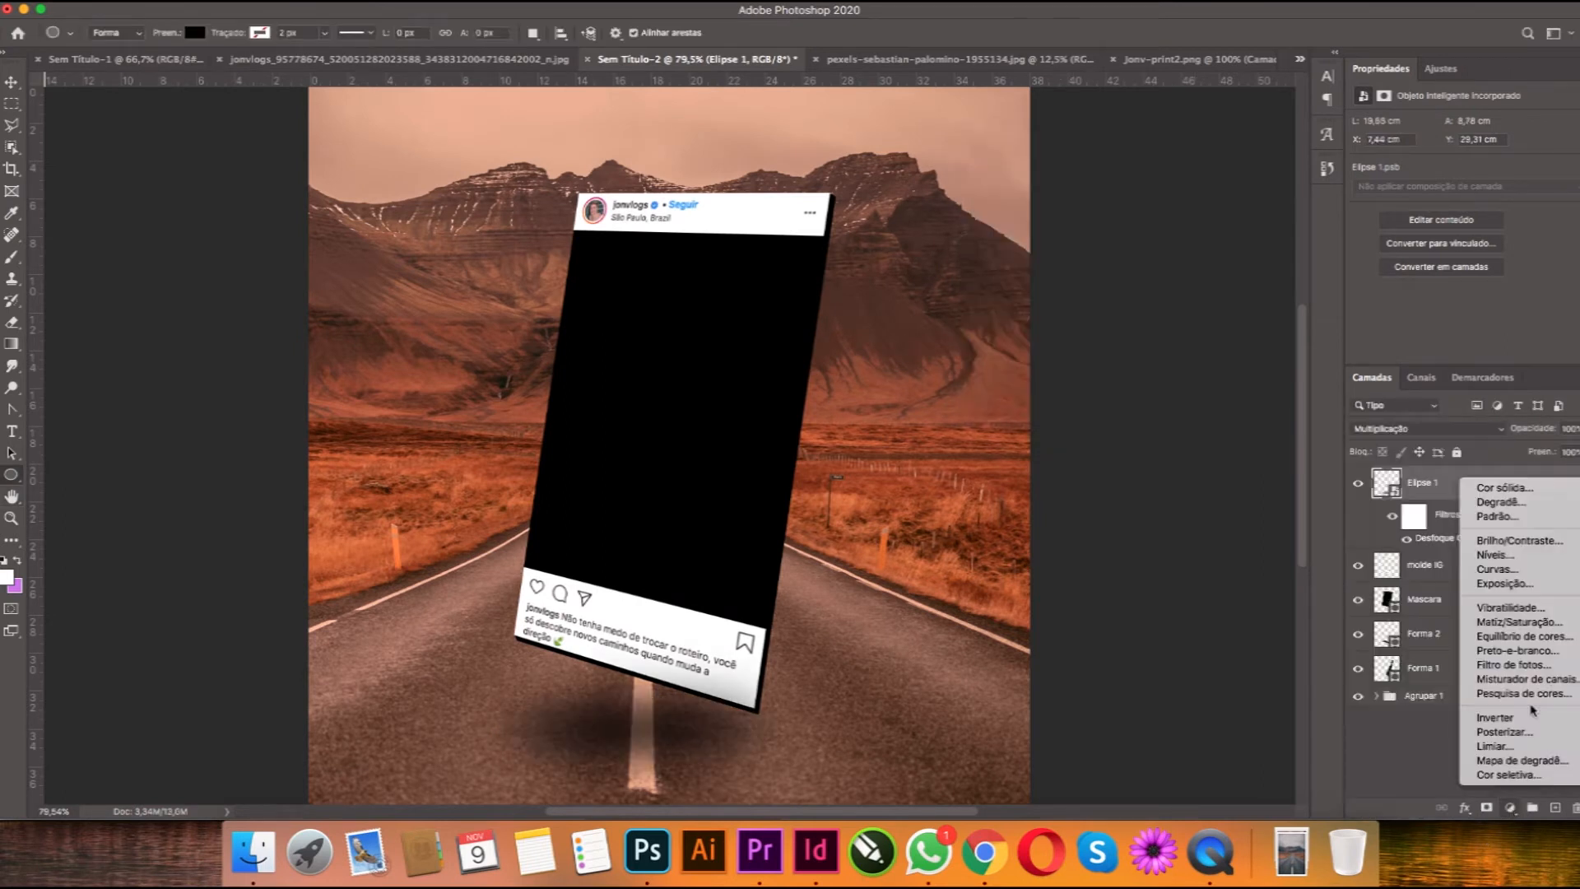
{"action": "left_click", "coordinate": [1554, 666]}
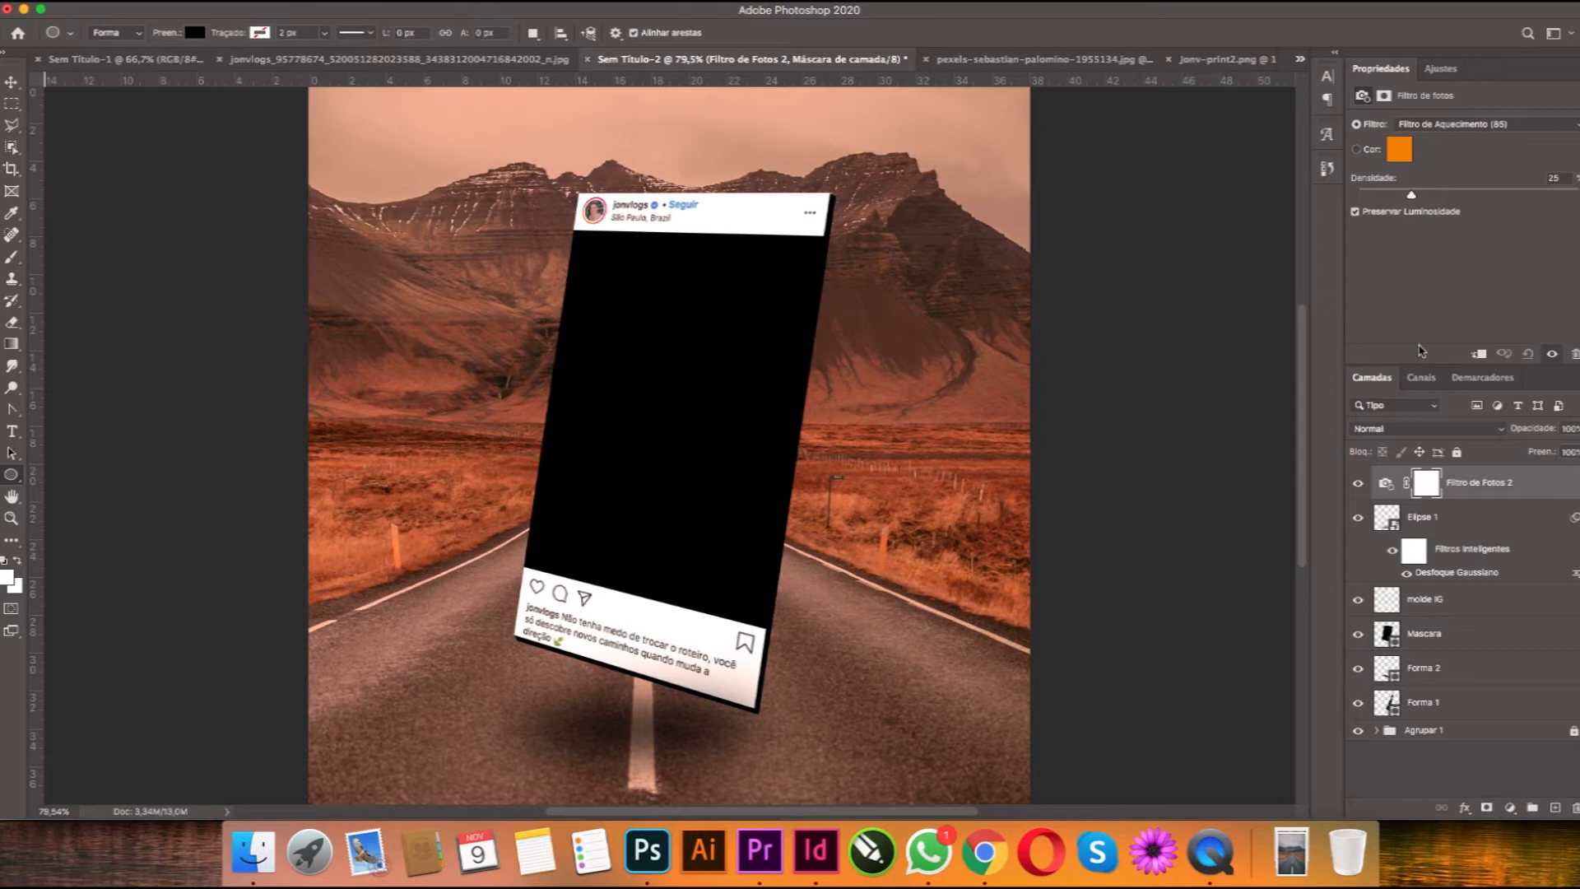
{"action": "left_click", "coordinate": [1478, 354]}
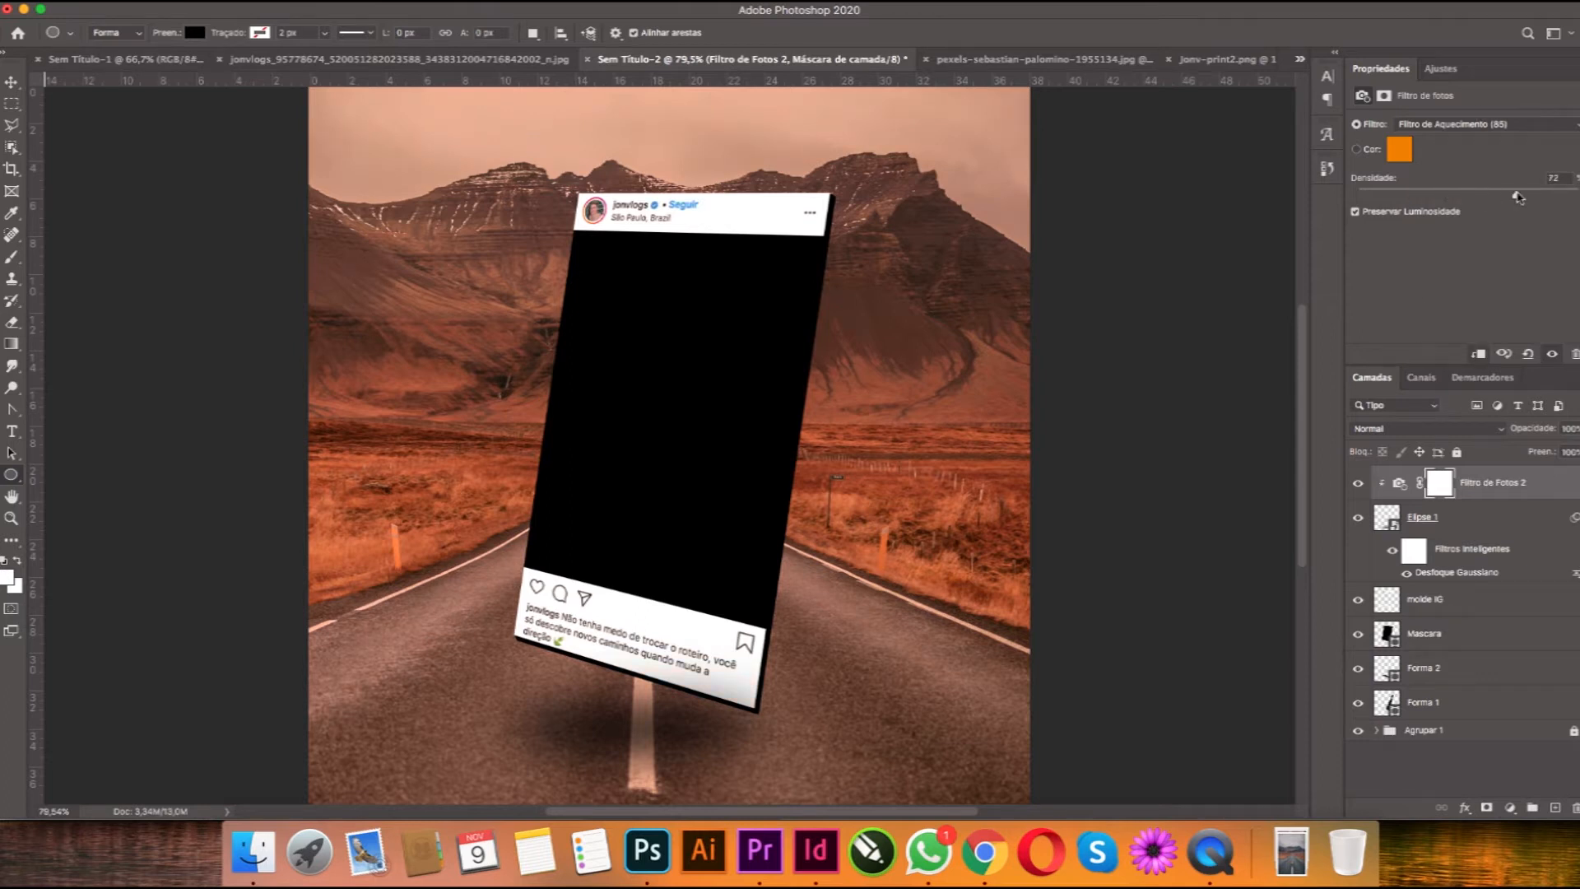
{"action": "key", "text": "v"}
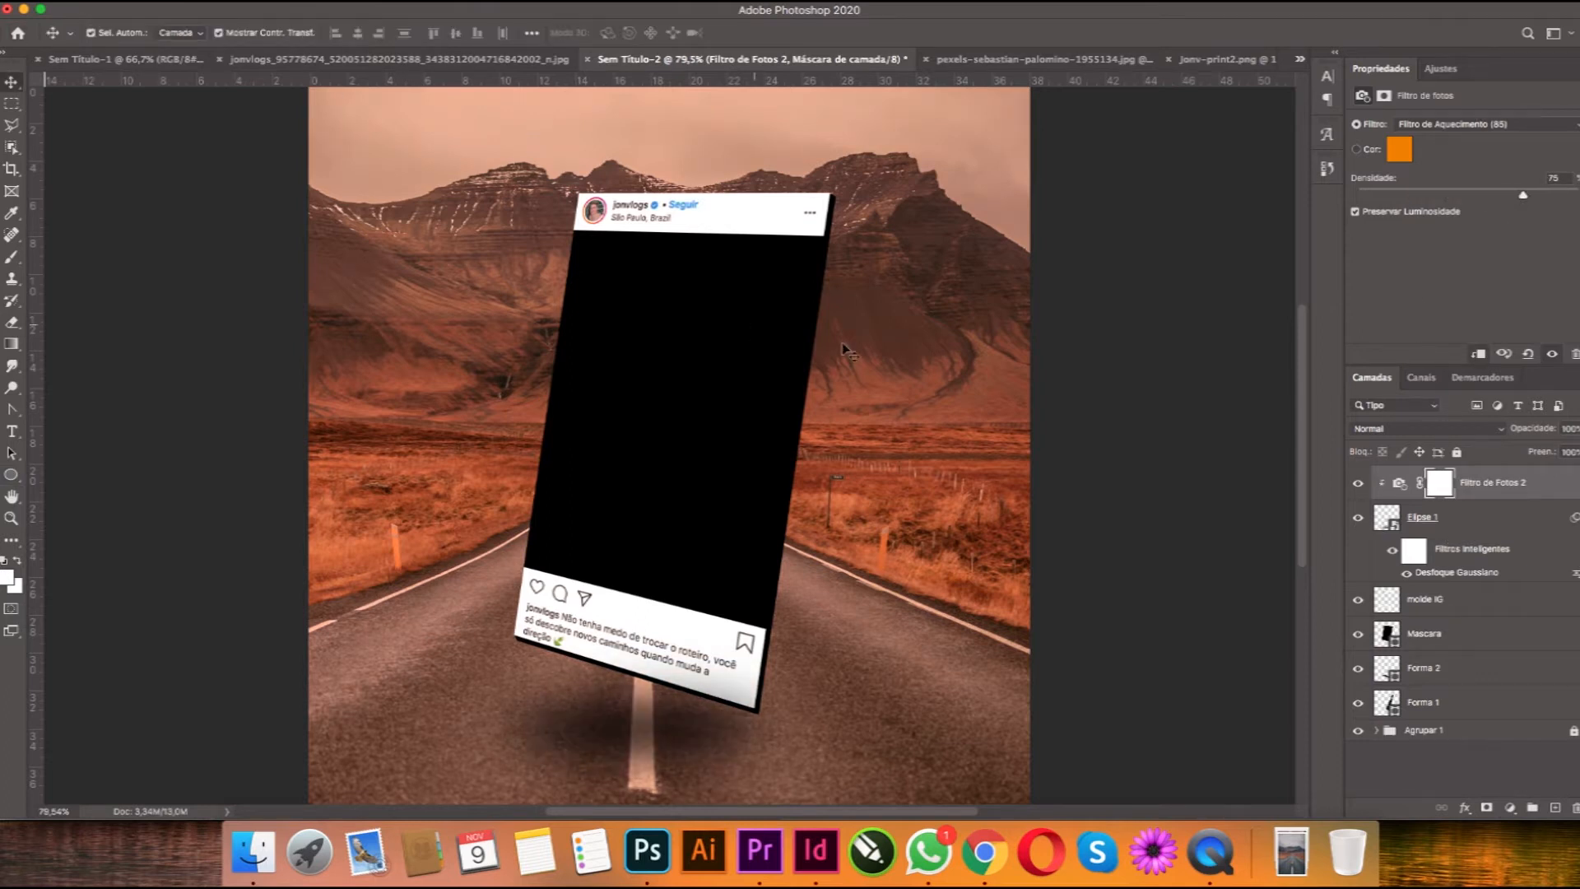
{"action": "left_click_drag", "start_coordinate": [1532, 485], "coordinate": [1471, 709]}
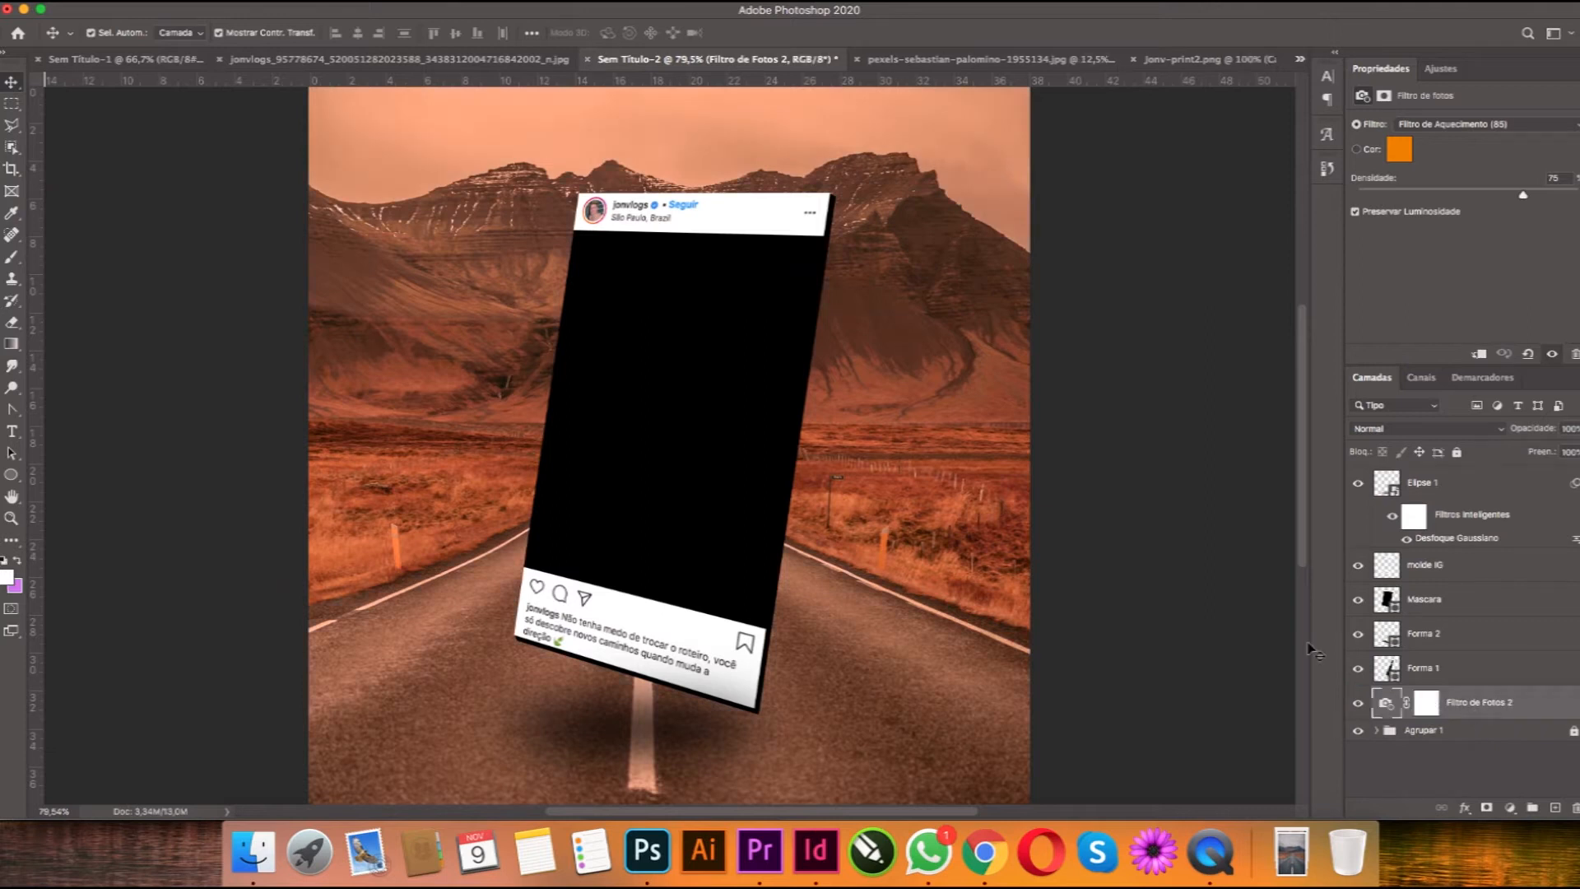
Step: Move the blurred ellipse shadow slightly lower on the road and reduce its opacity to 76%
{"action": "left_click", "coordinate": [651, 739]}
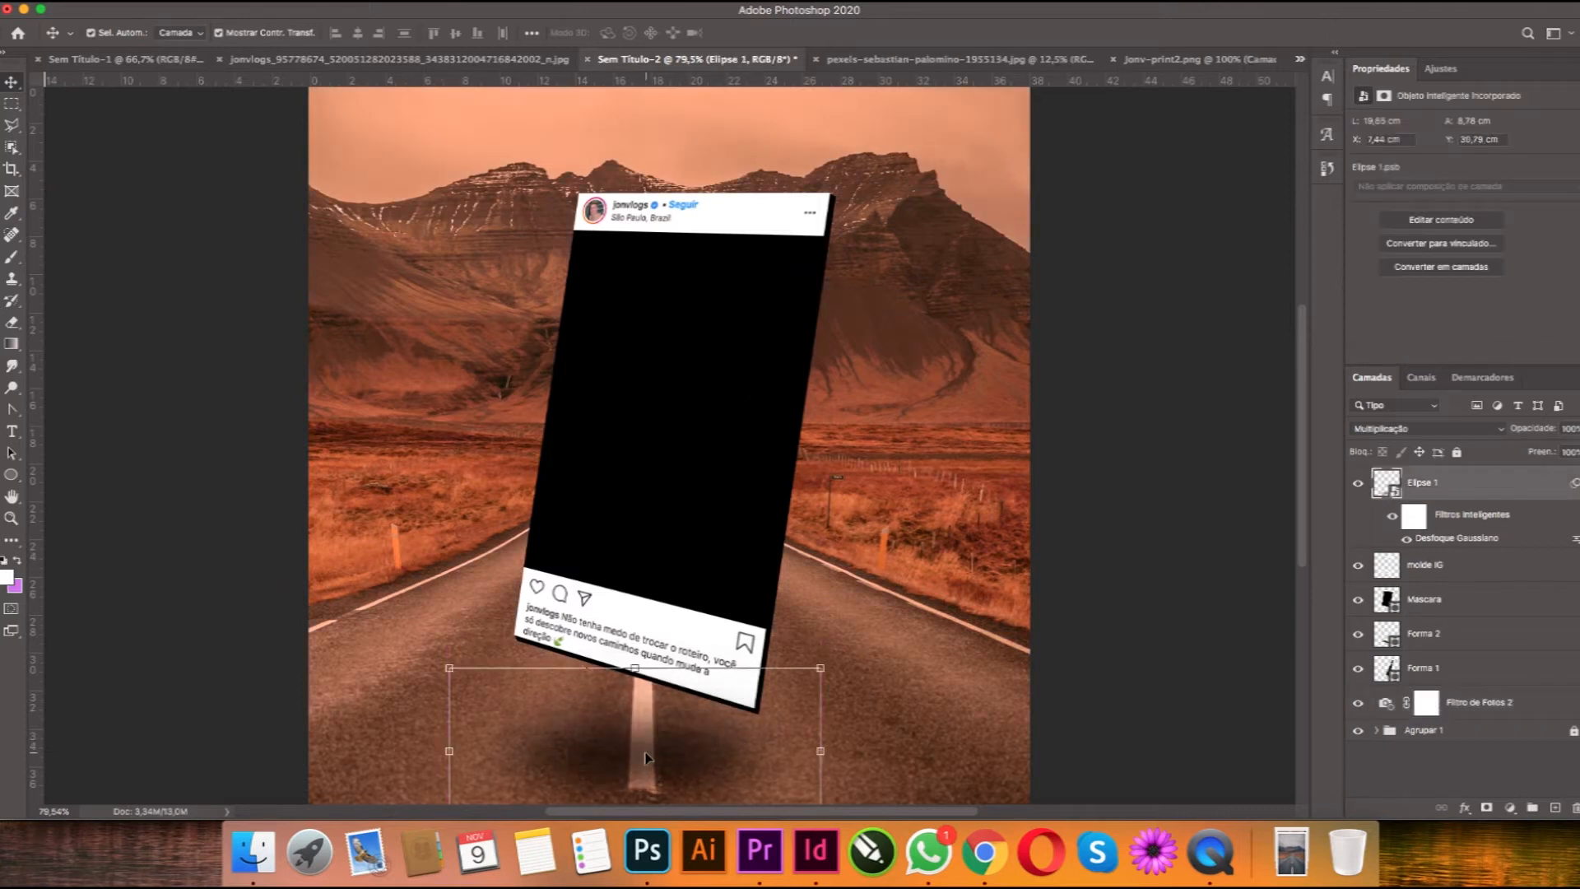
{"action": "left_click", "coordinate": [1185, 536]}
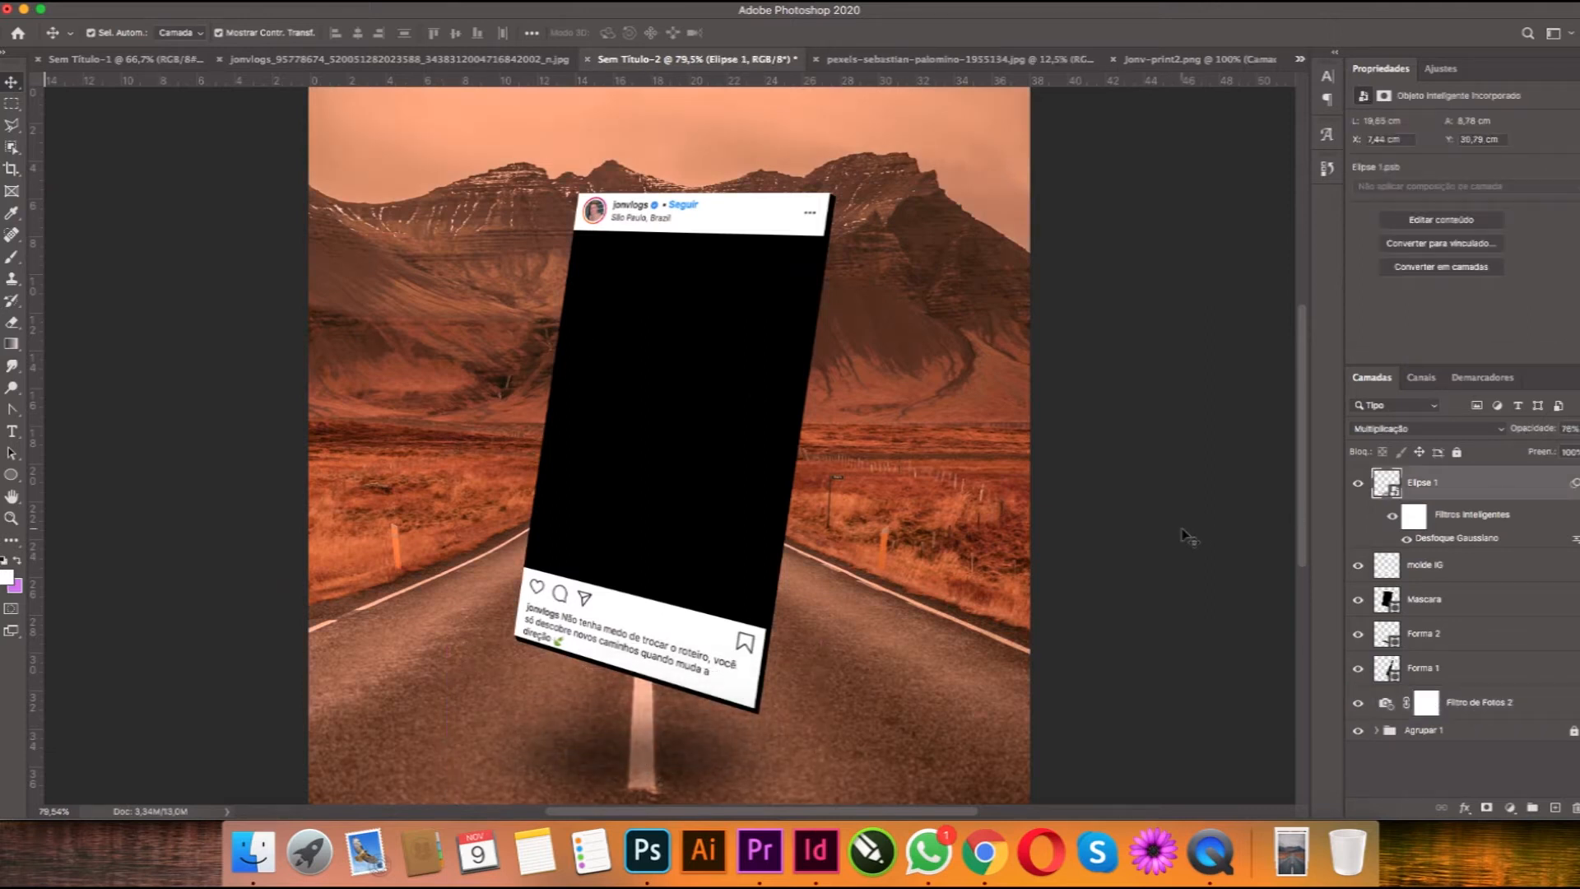
{"action": "key", "text": "super+minus"}
{"action": "key", "text": "super+minus"}
{"action": "key", "text": "super+0"}
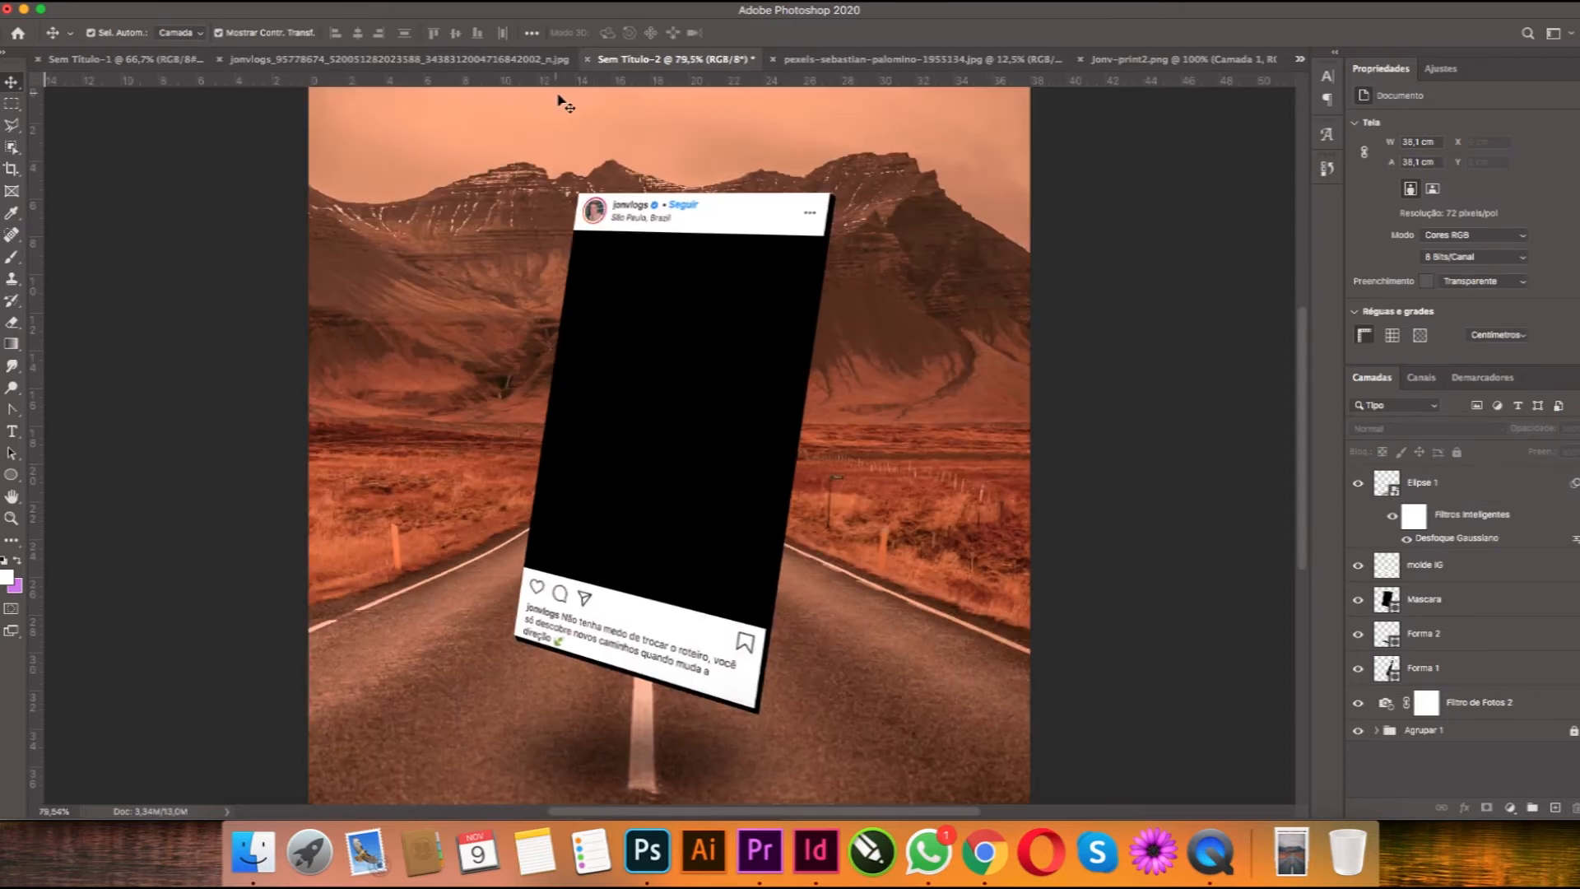
Step: Bring the man-on-sofa photo into the composition, place it above the Mascara layer and clip it to that shape
{"action": "left_click", "coordinate": [395, 61]}
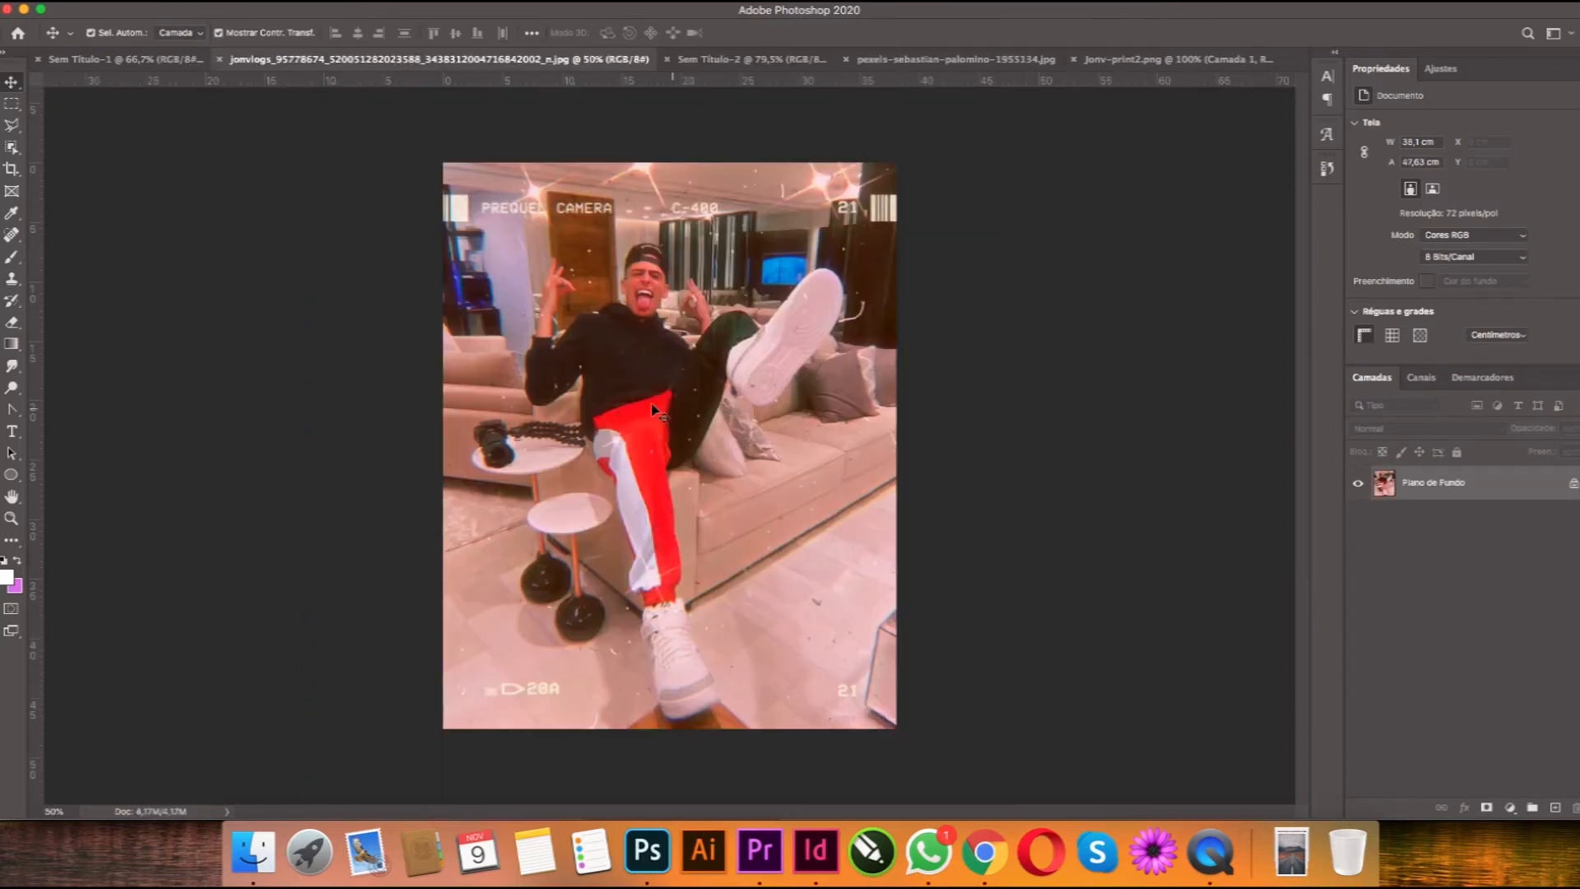
{"action": "left_click_drag", "start_coordinate": [769, 59], "coordinate": [692, 417]}
{"action": "scroll", "coordinate": [996, 550], "scroll_direction": "down", "scroll_amount": 1}
{"action": "left_click_drag", "start_coordinate": [1467, 486], "coordinate": [1449, 611]}
{"action": "right_click", "coordinate": [1449, 609]}
{"action": "left_click", "coordinate": [1362, 410]}
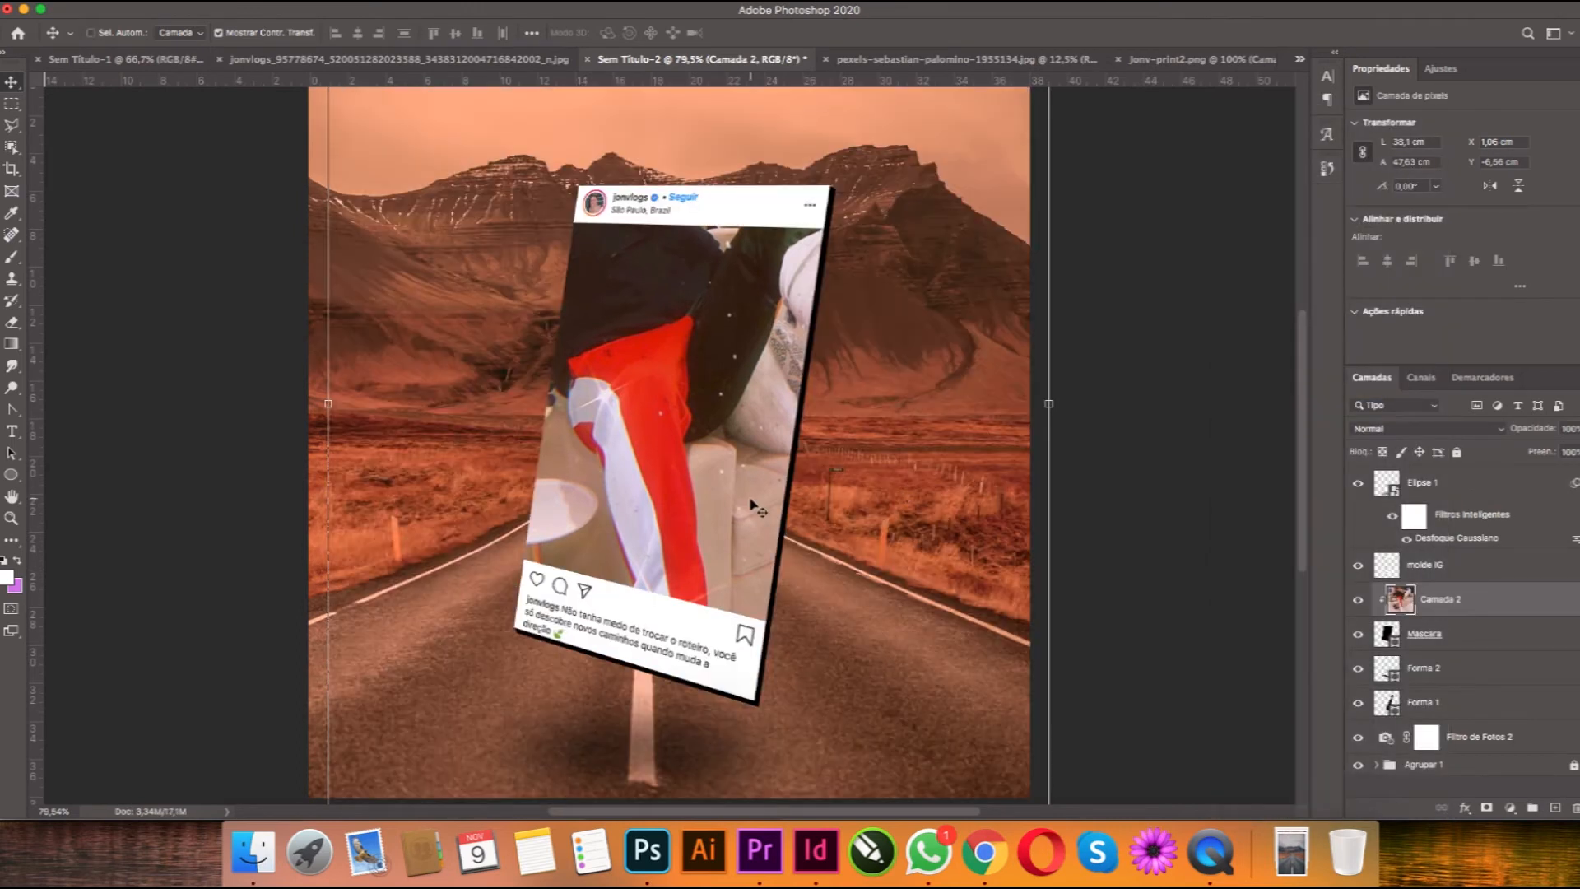
Step: Scale the clipped photo to about 68% and position it so the man fills the post frame
{"action": "key", "text": "super+t"}
{"action": "key", "text": "super+0"}
{"action": "left_click_drag", "start_coordinate": [946, 751], "coordinate": [714, 493]}
{"action": "left_click_drag", "start_coordinate": [665, 360], "coordinate": [788, 520]}
{"action": "left_click_drag", "start_coordinate": [845, 628], "coordinate": [930, 668]}
{"action": "left_click_drag", "start_coordinate": [699, 481], "coordinate": [681, 475]}
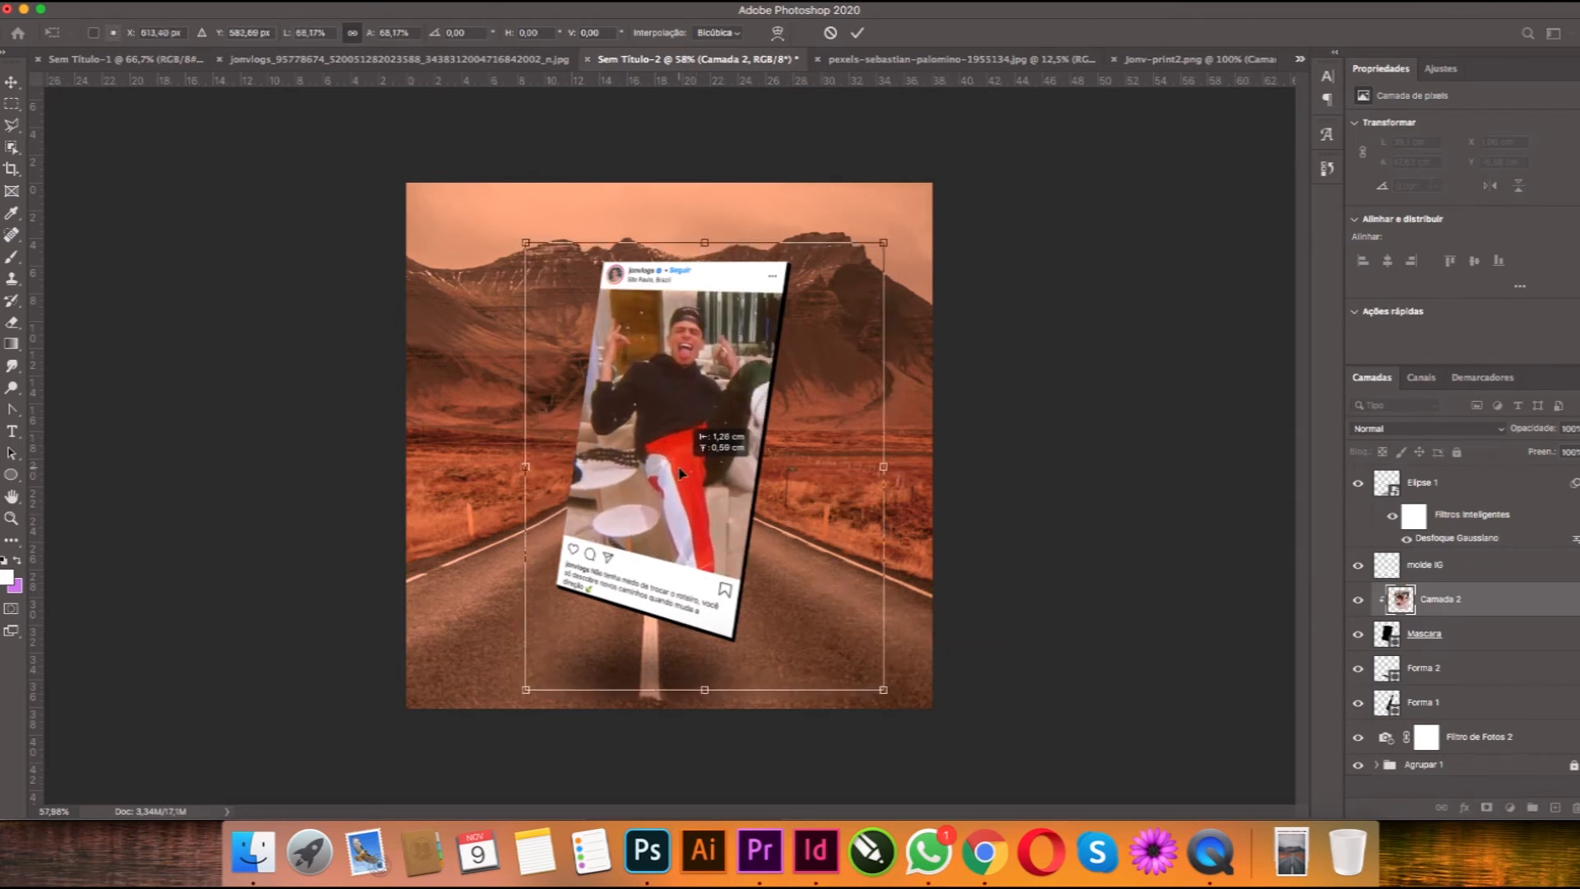
{"action": "key", "text": "Return"}
Step: Duplicate the clipped photo layer as an unclipped copy for cutting out the raised leg
{"action": "key", "text": "super+j"}
{"action": "key", "text": "z"}
{"action": "left_click_drag", "start_coordinate": [726, 339], "coordinate": [726, 238]}
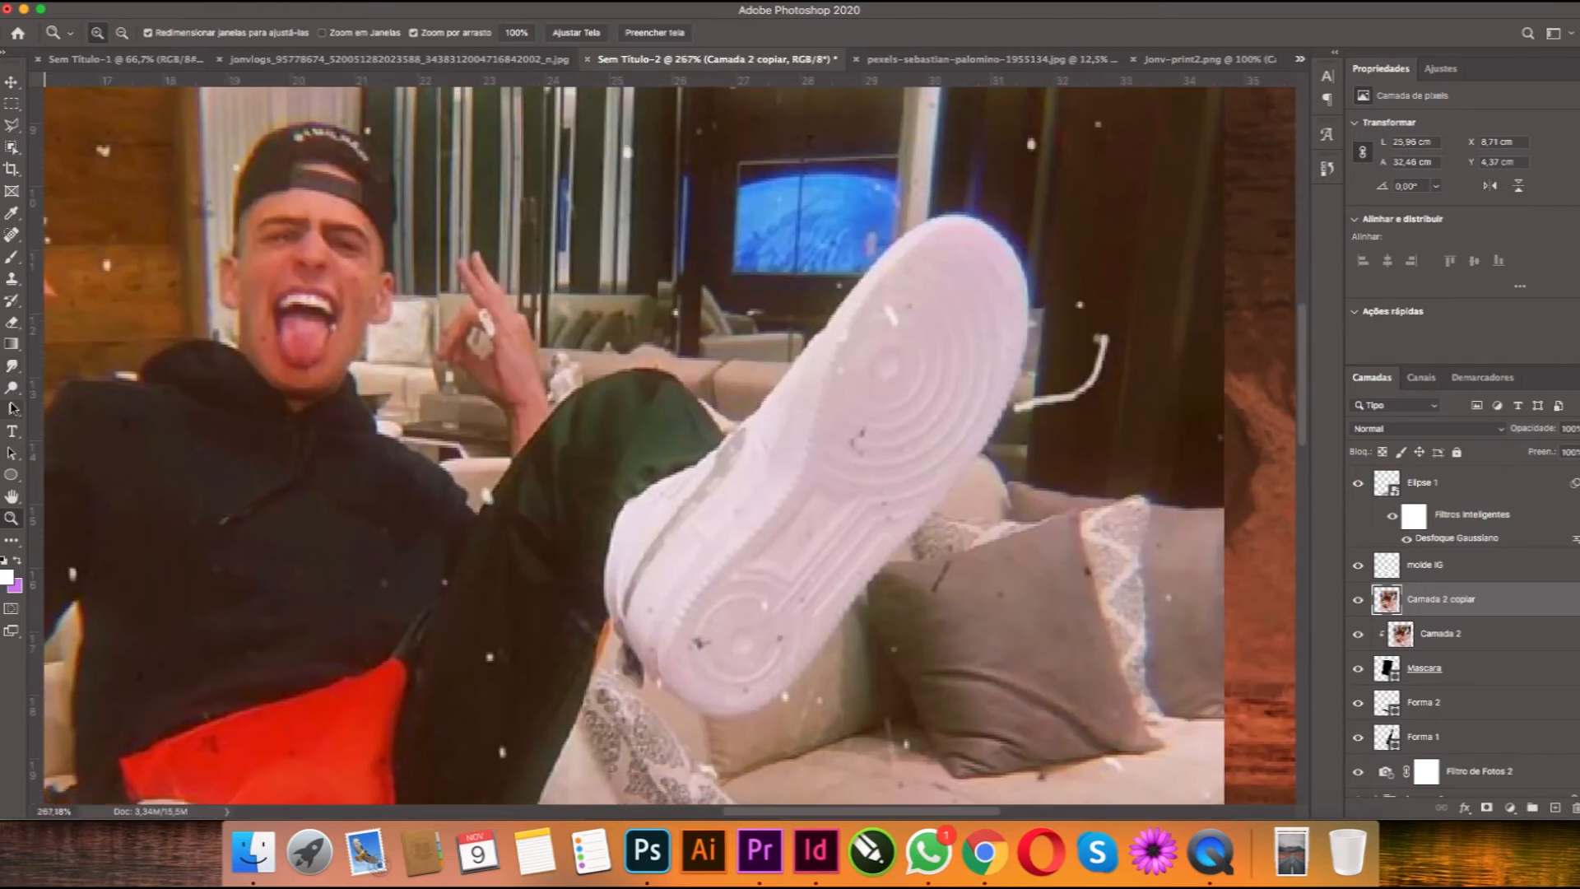
{"action": "left_click", "coordinate": [11, 148]}
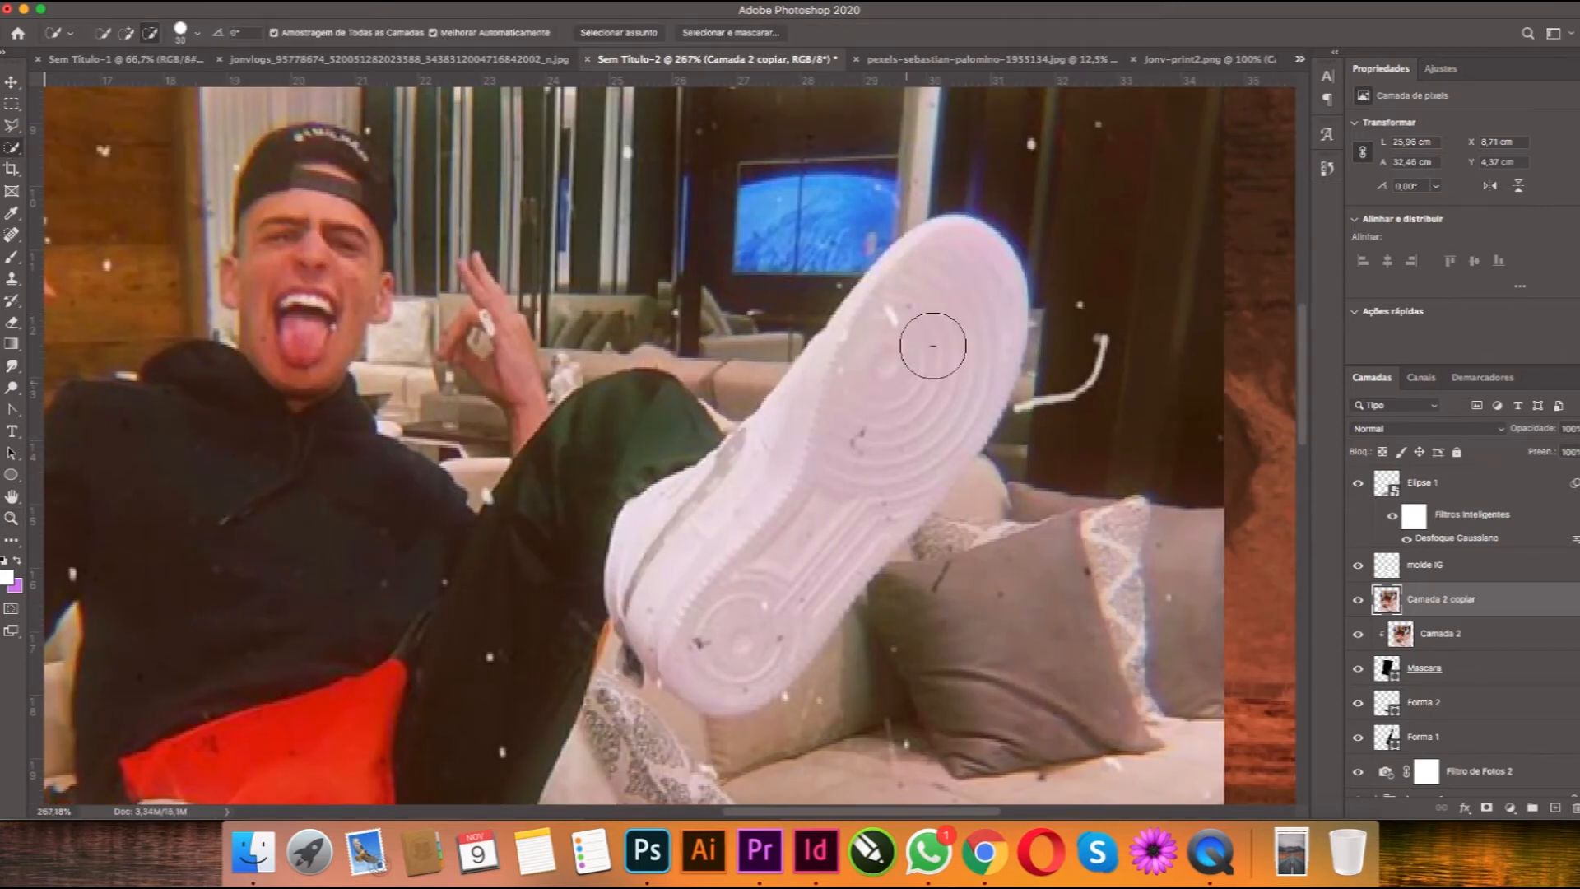
{"action": "left_click", "coordinate": [126, 32]}
{"action": "mouse_move", "coordinate": [623, 516]}
{"action": "left_mouse_down"}
{"action": "mouse_move", "coordinate": [645, 451]}
{"action": "mouse_move", "coordinate": [603, 441]}
{"action": "mouse_move", "coordinate": [557, 554]}
{"action": "mouse_move", "coordinate": [693, 567]}
{"action": "mouse_move", "coordinate": [815, 479]}
{"action": "left_mouse_up"}
{"action": "key", "text": "super+j"}
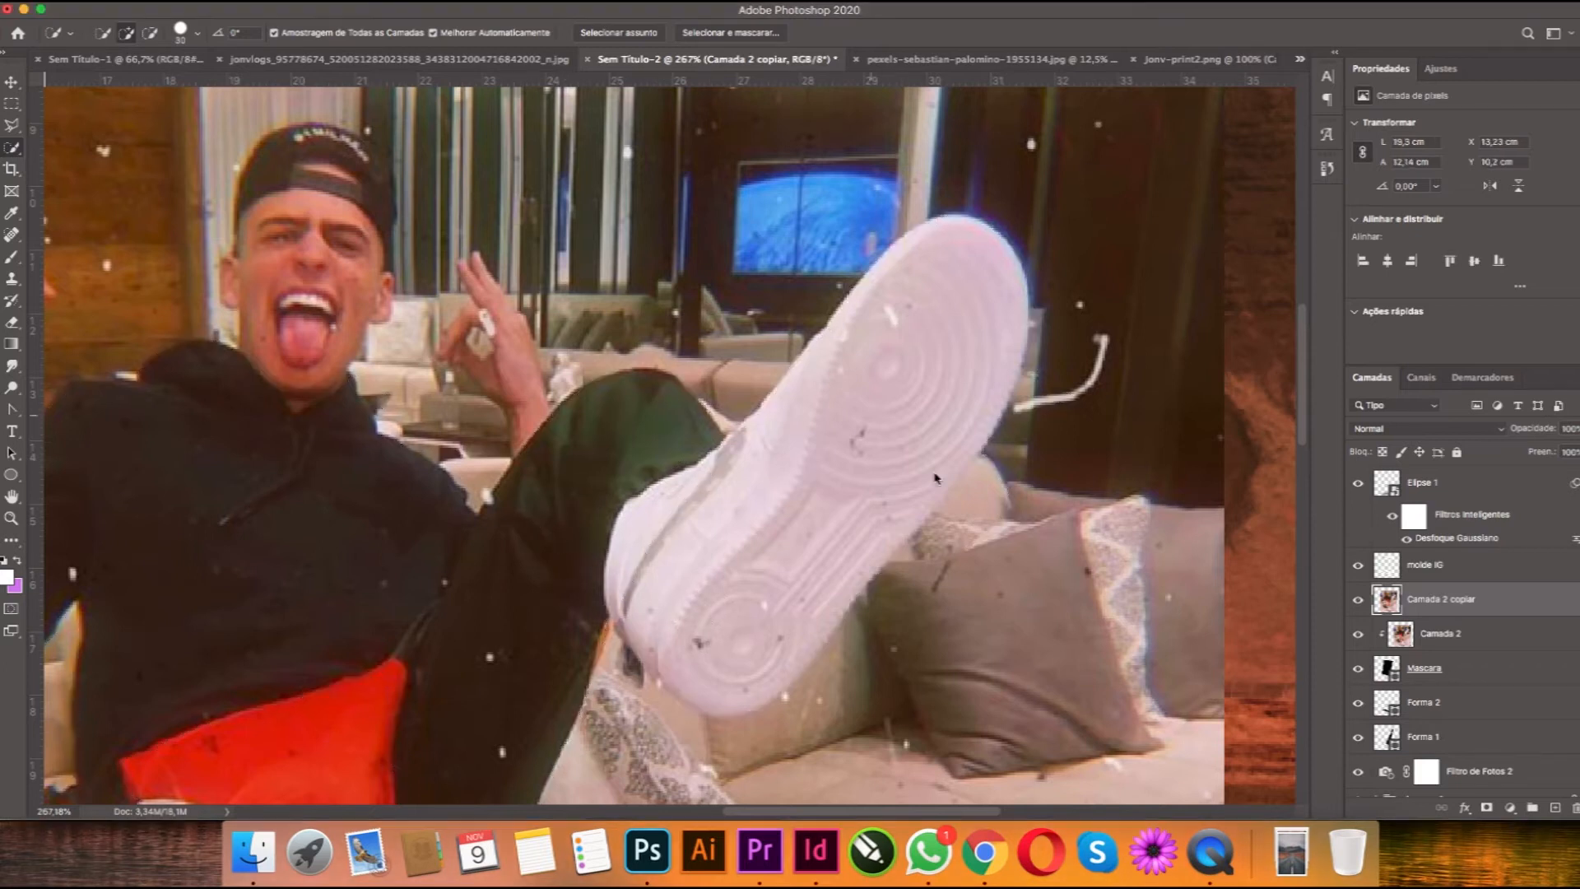
Step: Trace a pen path from the raised knee along the upper edge of the shoe to its toe
{"action": "left_click", "coordinate": [12, 411]}
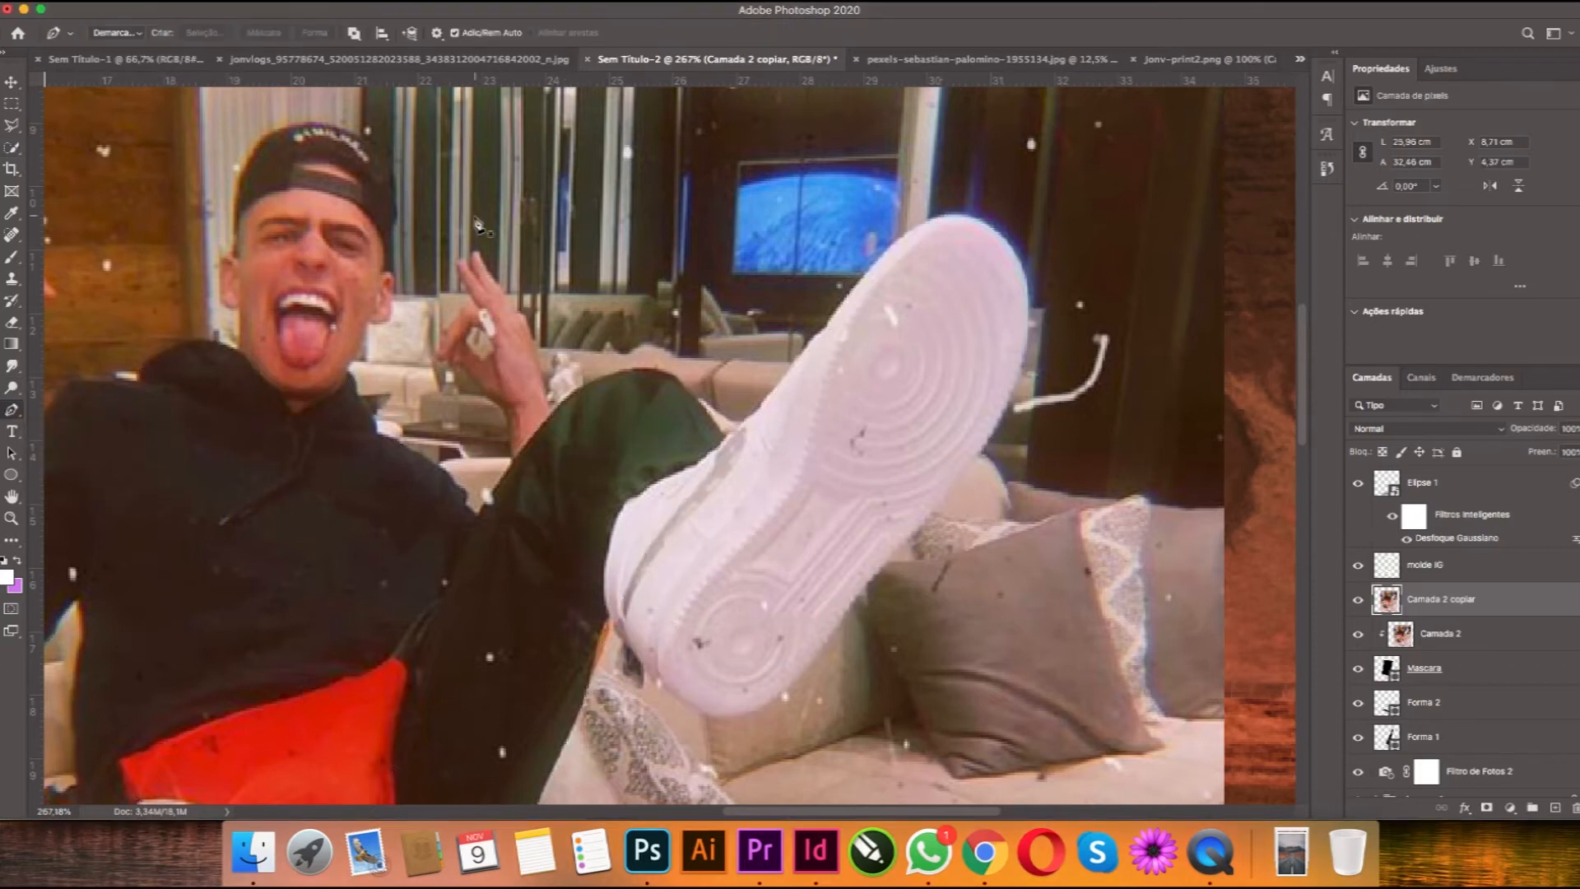
{"action": "left_click", "coordinate": [647, 371]}
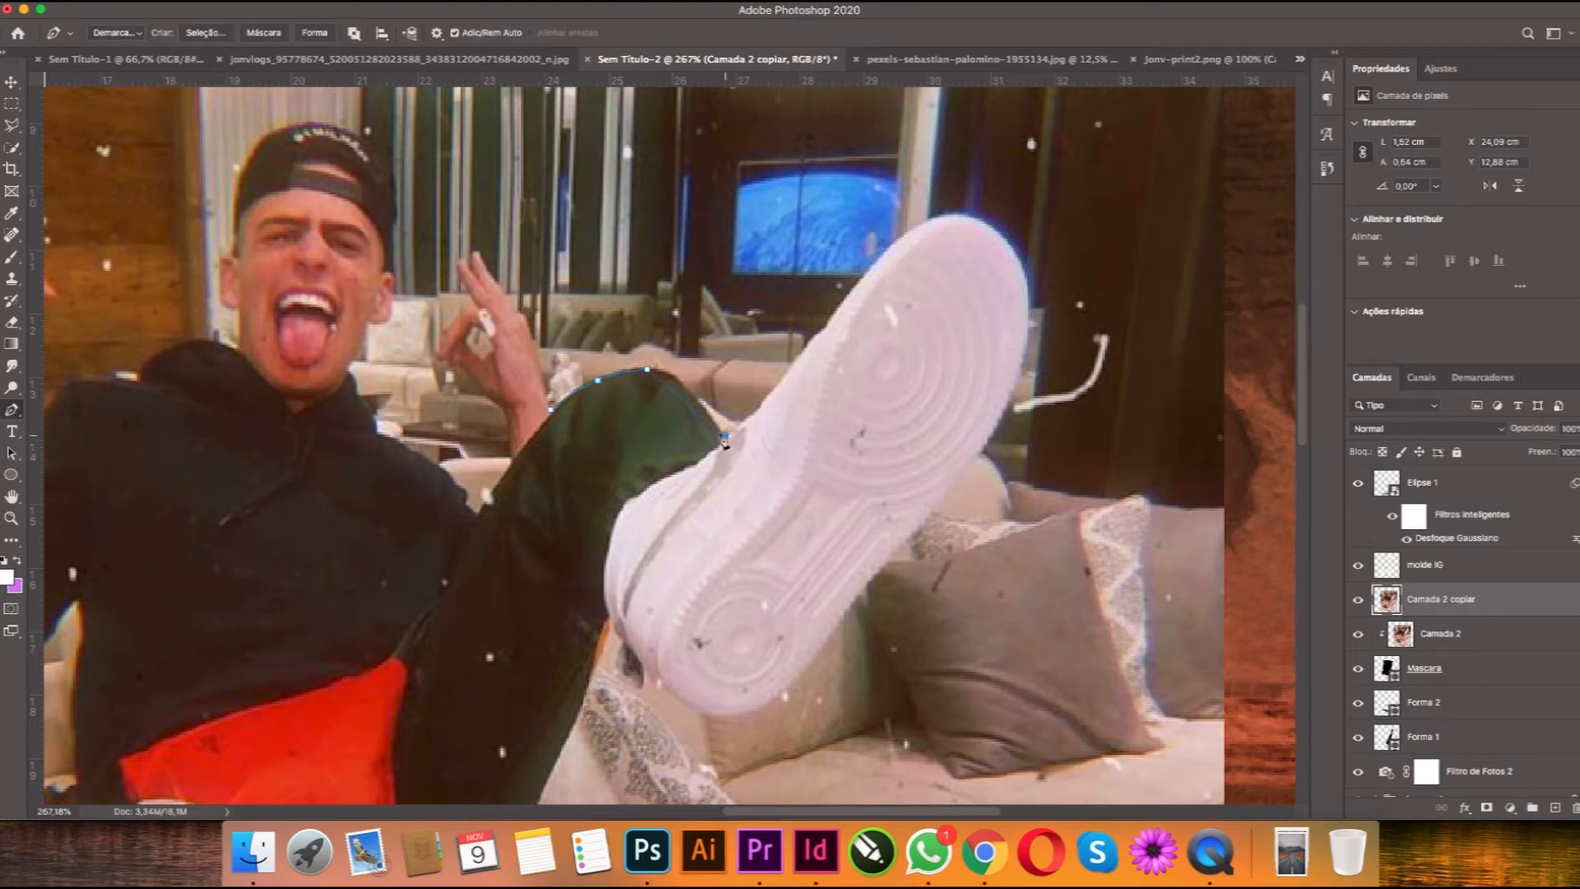
{"action": "left_click", "coordinate": [678, 392]}
{"action": "left_click", "coordinate": [826, 326]}
{"action": "left_click_drag", "start_coordinate": [760, 401], "coordinate": [759, 407]}
{"action": "left_click_drag", "start_coordinate": [803, 357], "coordinate": [802, 351]}
{"action": "left_click", "coordinate": [971, 217]}
{"action": "left_click_drag", "start_coordinate": [929, 248], "coordinate": [911, 230]}
Step: Continue the path around the raised shoe's toe and down the outer edge of its sole, refining the curves
{"action": "left_click", "coordinate": [1010, 387]}
{"action": "left_click_drag", "start_coordinate": [1003, 312], "coordinate": [1030, 288]}
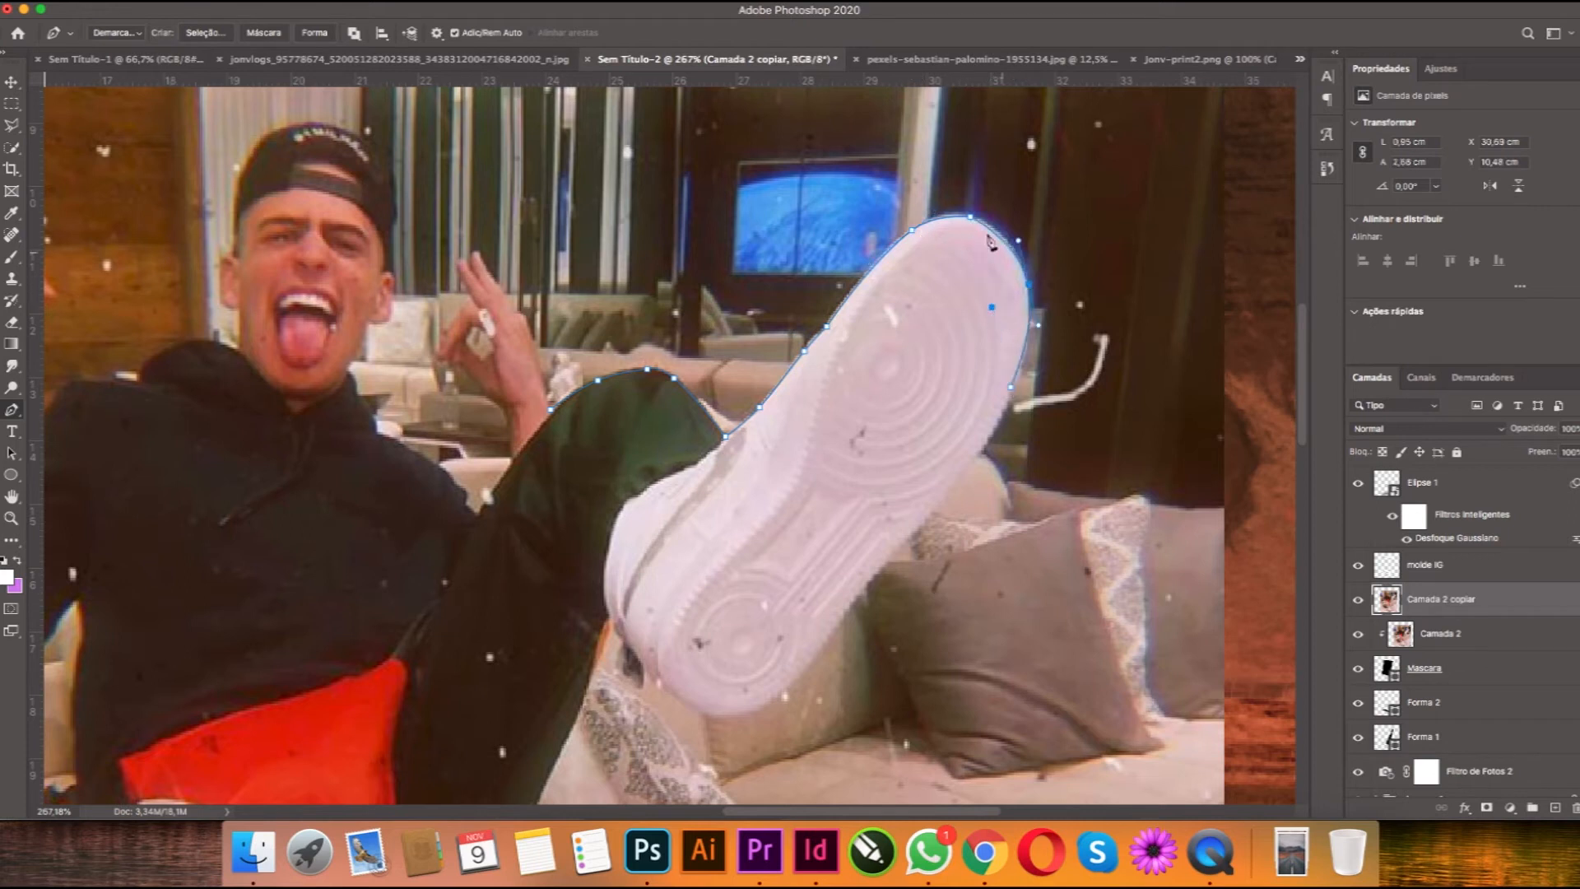
{"action": "left_click_drag", "start_coordinate": [991, 230], "coordinate": [995, 231]}
{"action": "left_click_drag", "start_coordinate": [971, 216], "coordinate": [951, 215]}
{"action": "left_click", "coordinate": [807, 670]}
{"action": "left_click_drag", "start_coordinate": [957, 462], "coordinate": [972, 461]}
{"action": "left_click", "coordinate": [1010, 386]}
{"action": "left_click_drag", "start_coordinate": [1035, 322], "coordinate": [1042, 357]}
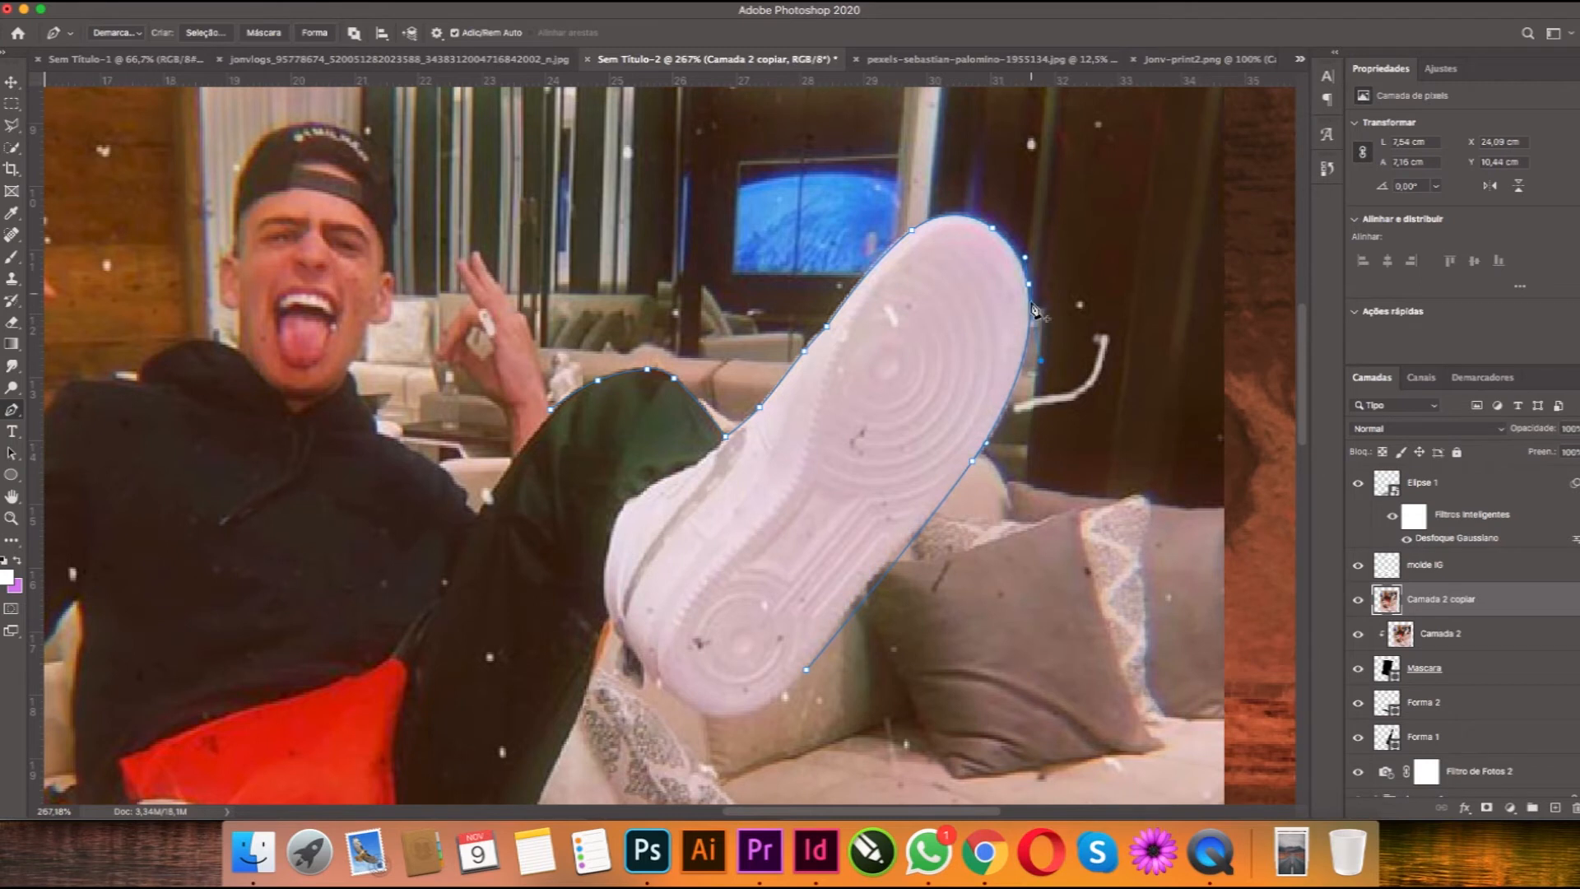
Step: Continue the path around the raised shoe's heel and along the underside of the leg to the sofa
{"action": "left_click_drag", "start_coordinate": [882, 579], "coordinate": [869, 584]}
{"action": "left_click", "coordinate": [663, 685]}
{"action": "left_click", "coordinate": [739, 678]}
{"action": "left_click_drag", "start_coordinate": [739, 679], "coordinate": [733, 714]}
{"action": "left_click", "coordinate": [609, 618]}
{"action": "left_click_drag", "start_coordinate": [567, 792], "coordinate": [675, 538]}
{"action": "left_click", "coordinate": [526, 691]}
{"action": "left_click", "coordinate": [575, 607]}
{"action": "left_click_drag", "start_coordinate": [576, 608], "coordinate": [609, 621]}
{"action": "left_click_drag", "start_coordinate": [678, 468], "coordinate": [683, 463]}
{"action": "left_click", "coordinate": [709, 388]}
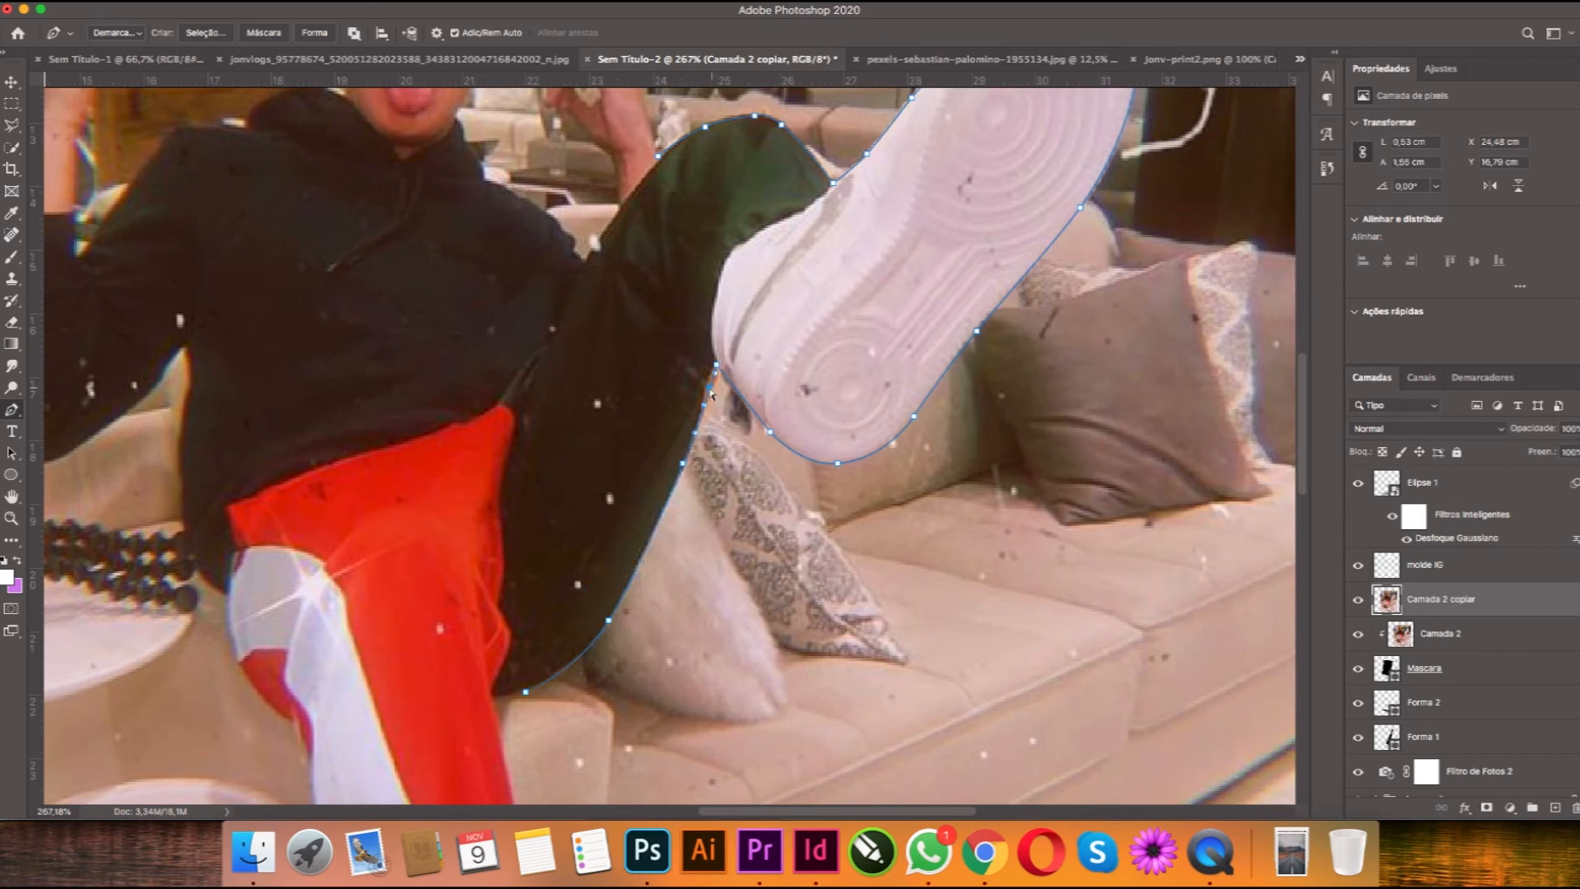
Step: Close the raised leg path through the inside of the leg back to its starting point at the knee
{"action": "left_click_drag", "start_coordinate": [621, 637], "coordinate": [665, 671]}
{"action": "left_click", "coordinate": [595, 437]}
{"action": "left_click", "coordinate": [702, 190]}
{"action": "left_click_drag", "start_coordinate": [659, 476], "coordinate": [822, 209]}
{"action": "left_click_drag", "start_coordinate": [739, 586], "coordinate": [684, 317]}
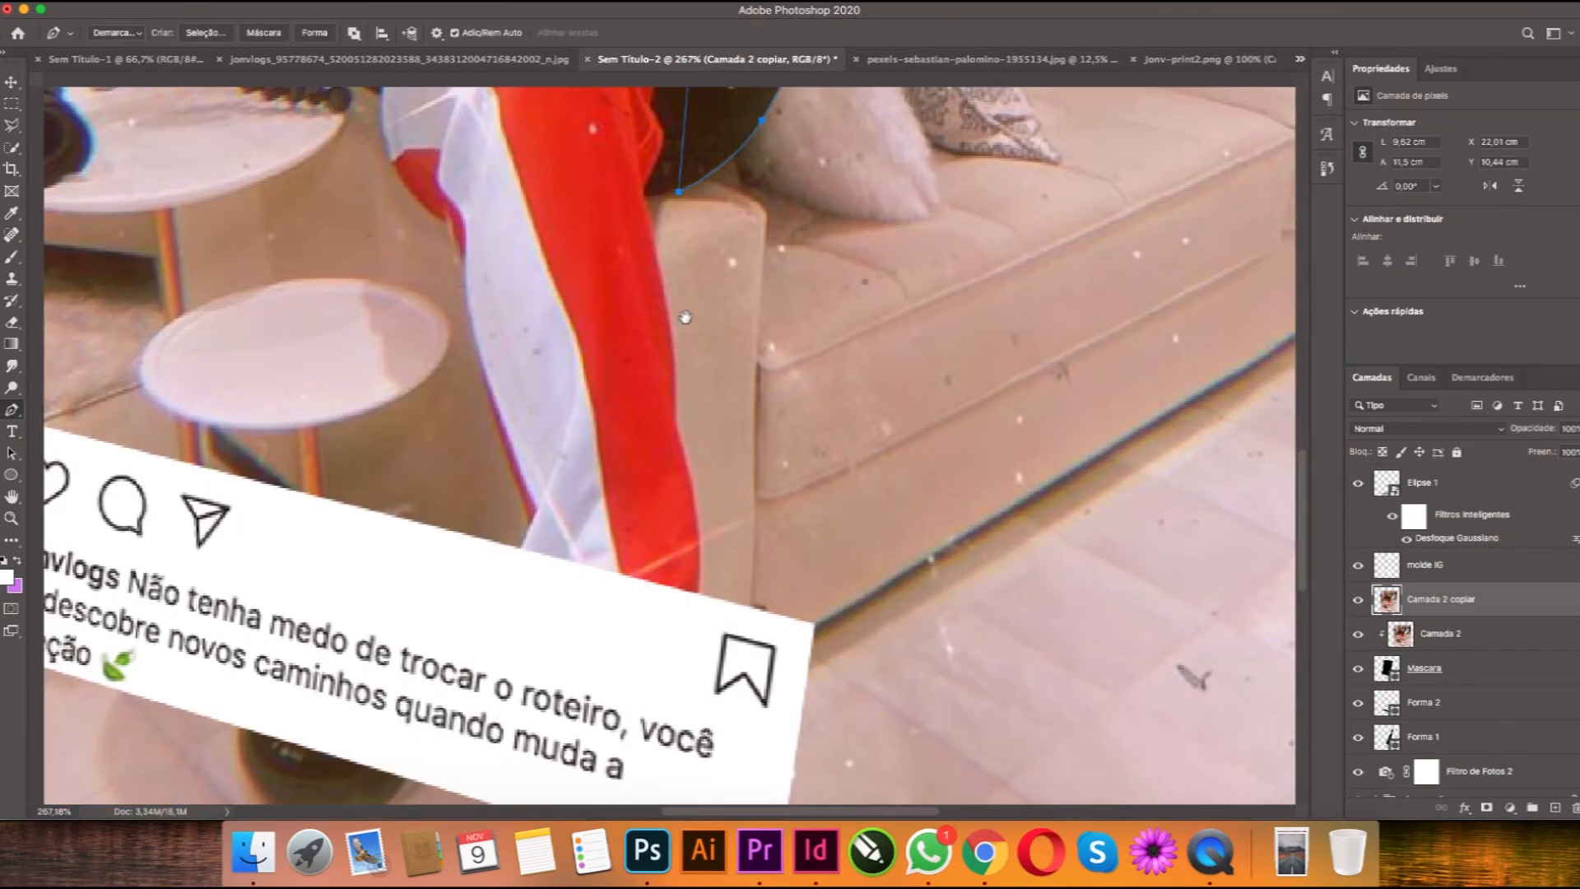
{"action": "left_click", "coordinate": [354, 33]}
{"action": "left_click", "coordinate": [314, 122]}
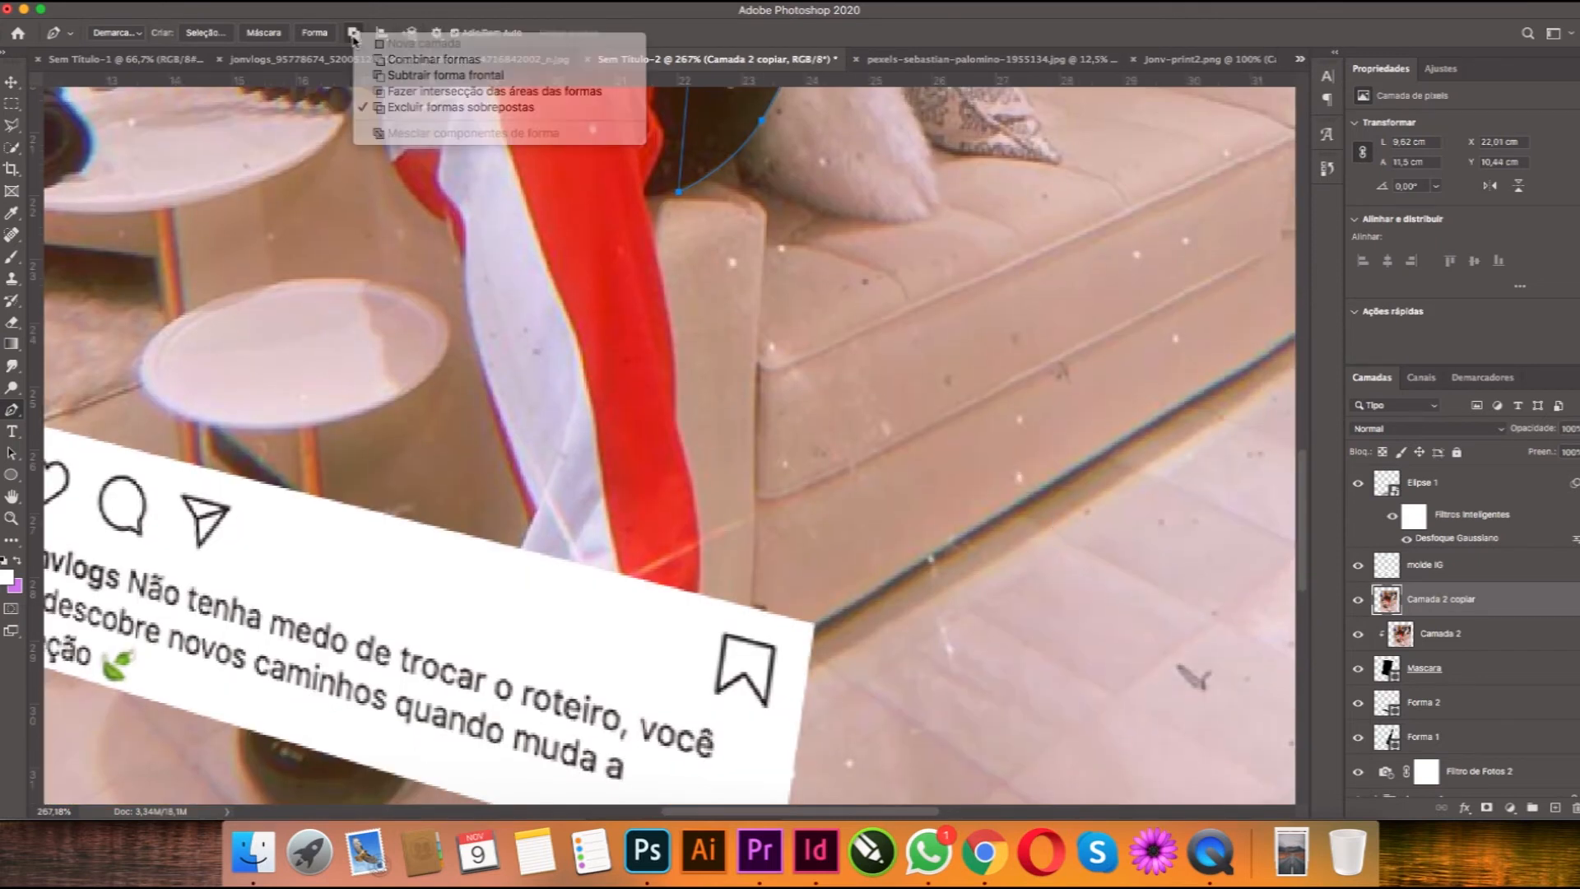
Step: Load the raised leg path as a selection and copy that area of the photo to a new layer
{"action": "left_click", "coordinate": [1482, 377]}
{"action": "left_click", "coordinate": [1363, 416], "text": "super"}
{"action": "left_click", "coordinate": [1372, 378]}
{"action": "key", "text": "super+j"}
Step: Hide the molde IG layer and start a path on Camada 2 copiar down the standing leg's left edge to the cuff
{"action": "left_click", "coordinate": [1434, 636]}
{"action": "left_click", "coordinate": [1358, 565]}
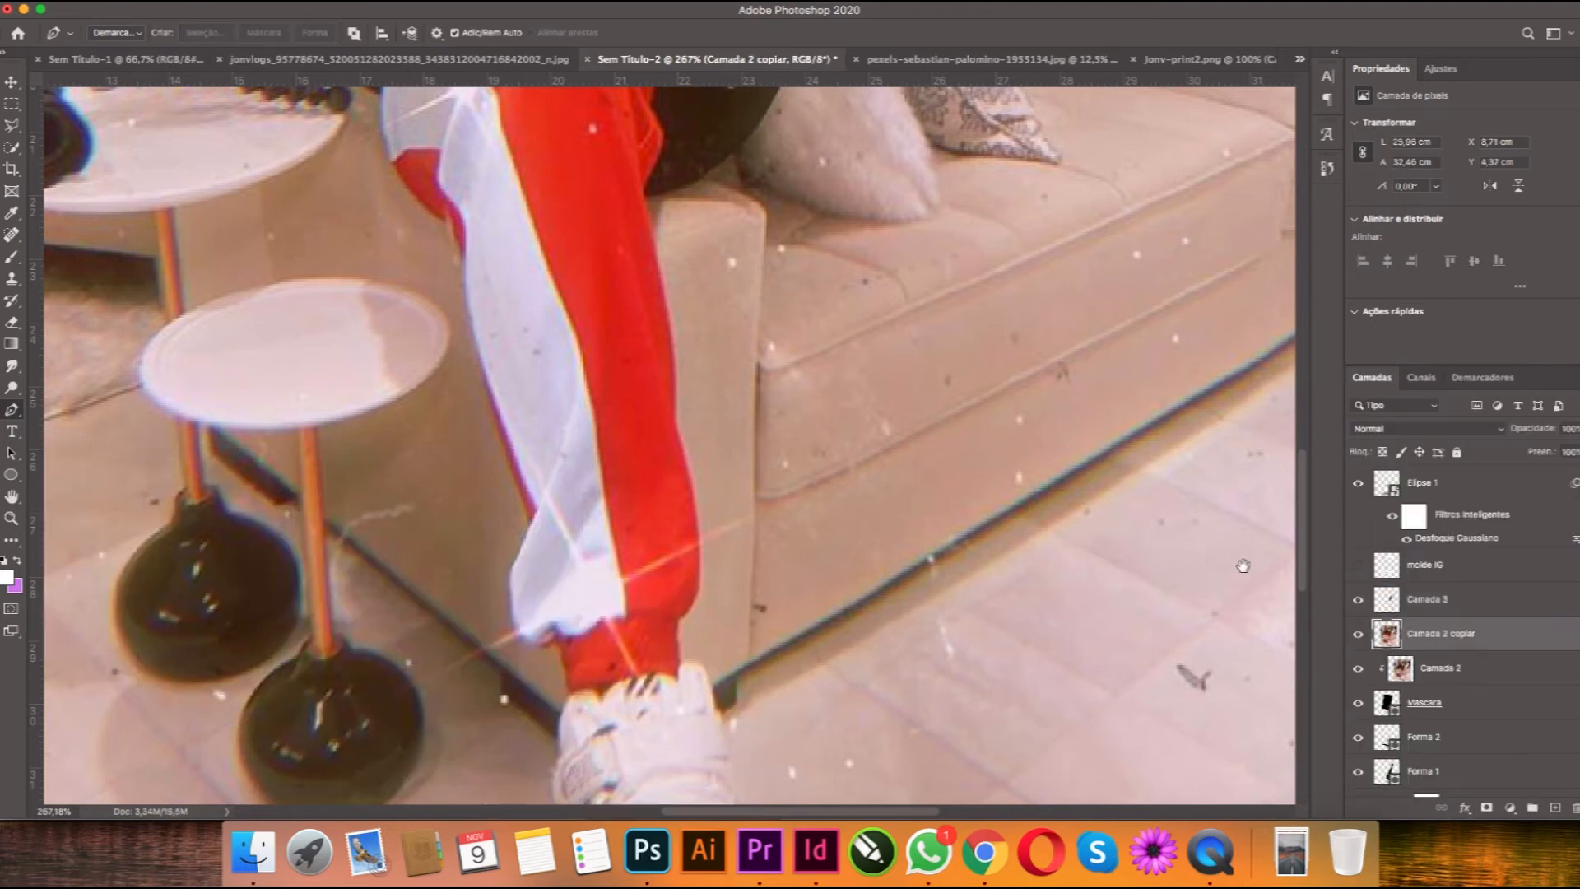
{"action": "scroll", "coordinate": [1164, 423], "scroll_direction": "down", "scroll_amount": 5}
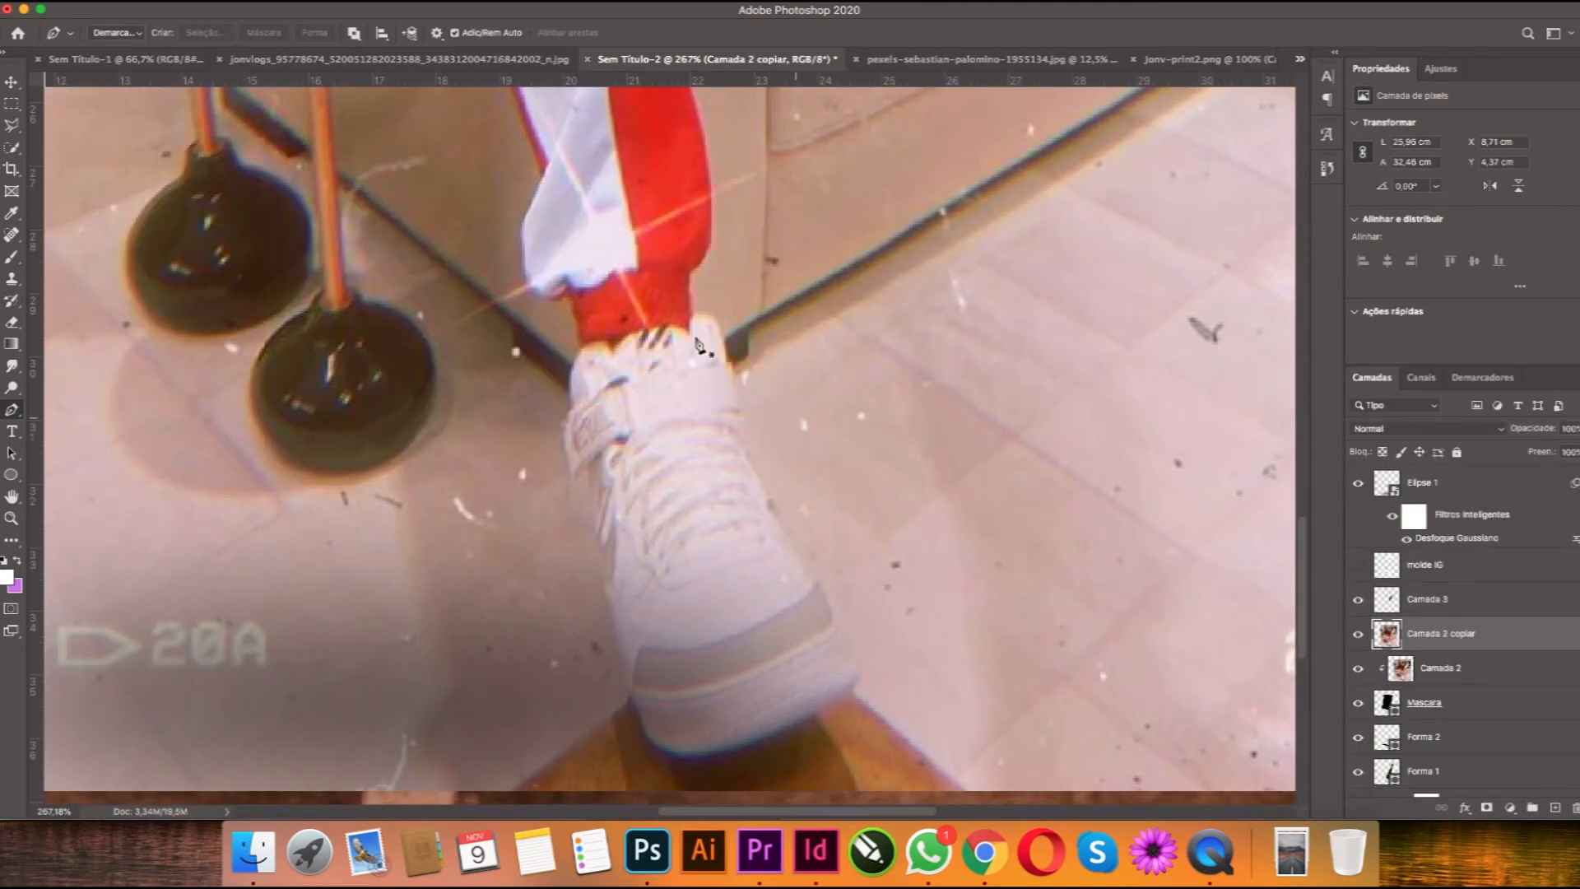
{"action": "left_click", "coordinate": [519, 116]}
{"action": "left_click", "coordinate": [536, 193]}
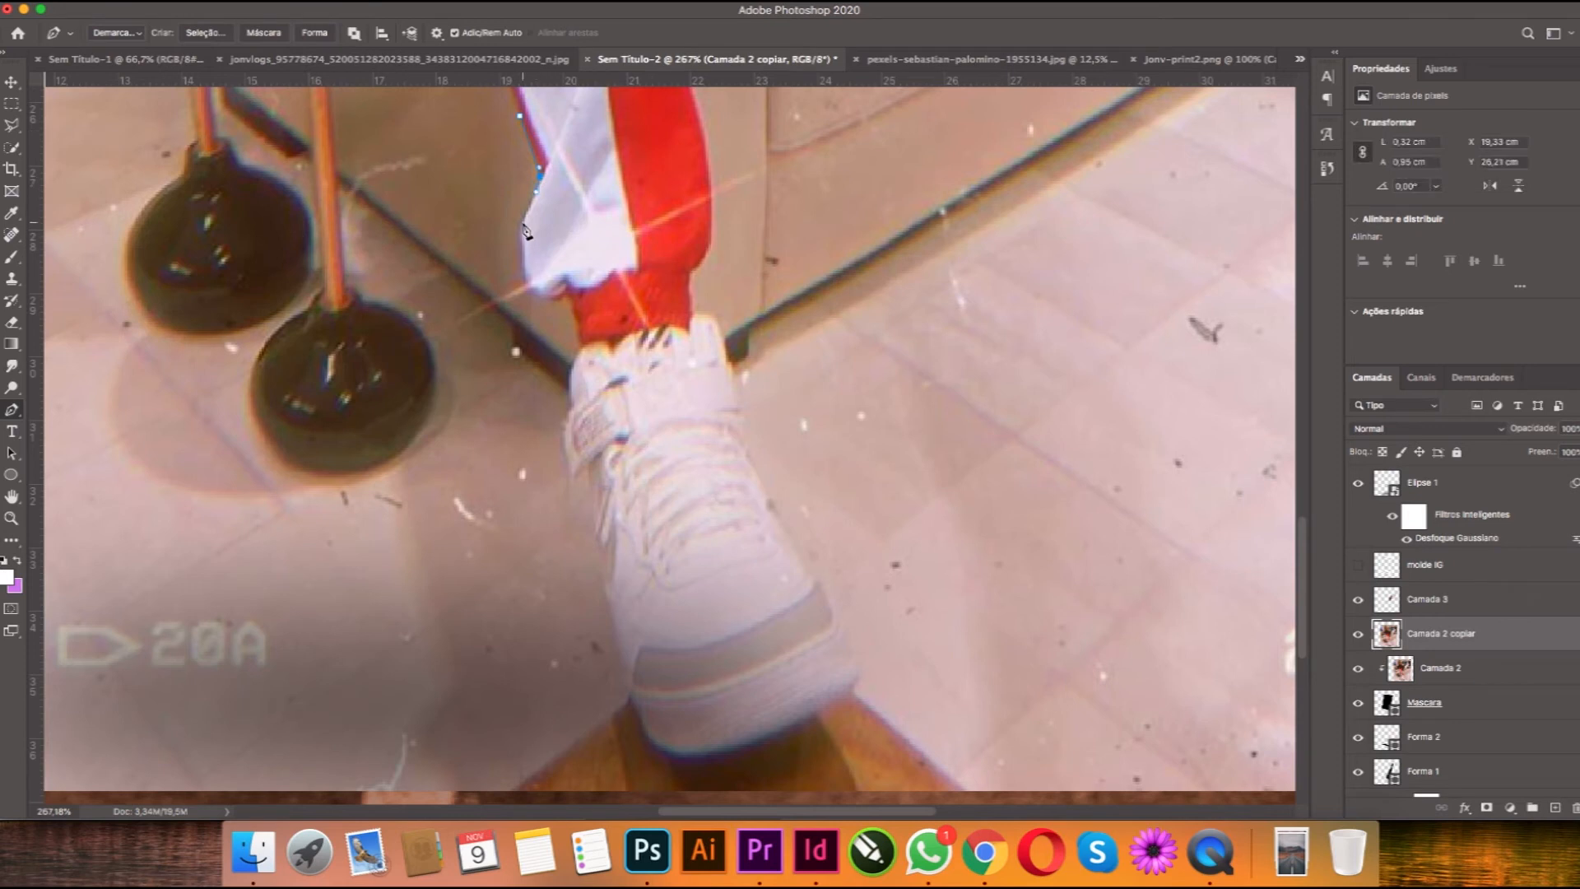
{"action": "left_click_drag", "start_coordinate": [542, 284], "coordinate": [546, 297]}
{"action": "left_click", "coordinate": [569, 300]}
Step: Continue the path from the ankle around the shoe's strap and down the left side of the planted shoe
{"action": "left_click_drag", "start_coordinate": [585, 349], "coordinate": [580, 352]}
{"action": "left_click_drag", "start_coordinate": [574, 408], "coordinate": [567, 423]}
{"action": "left_click", "coordinate": [575, 474]}
{"action": "left_click", "coordinate": [586, 463]}
{"action": "left_click", "coordinate": [630, 694]}
{"action": "left_click_drag", "start_coordinate": [607, 575], "coordinate": [602, 575]}
Step: Trace the path around the toe of the planted shoe, curving it along the sole to the right side
{"action": "scroll", "coordinate": [613, 600], "scroll_direction": "down", "scroll_amount": 5}
{"action": "scroll", "coordinate": [613, 600], "scroll_direction": "right", "scroll_amount": 2}
{"action": "left_click", "coordinate": [631, 471]}
{"action": "left_click", "coordinate": [572, 446]}
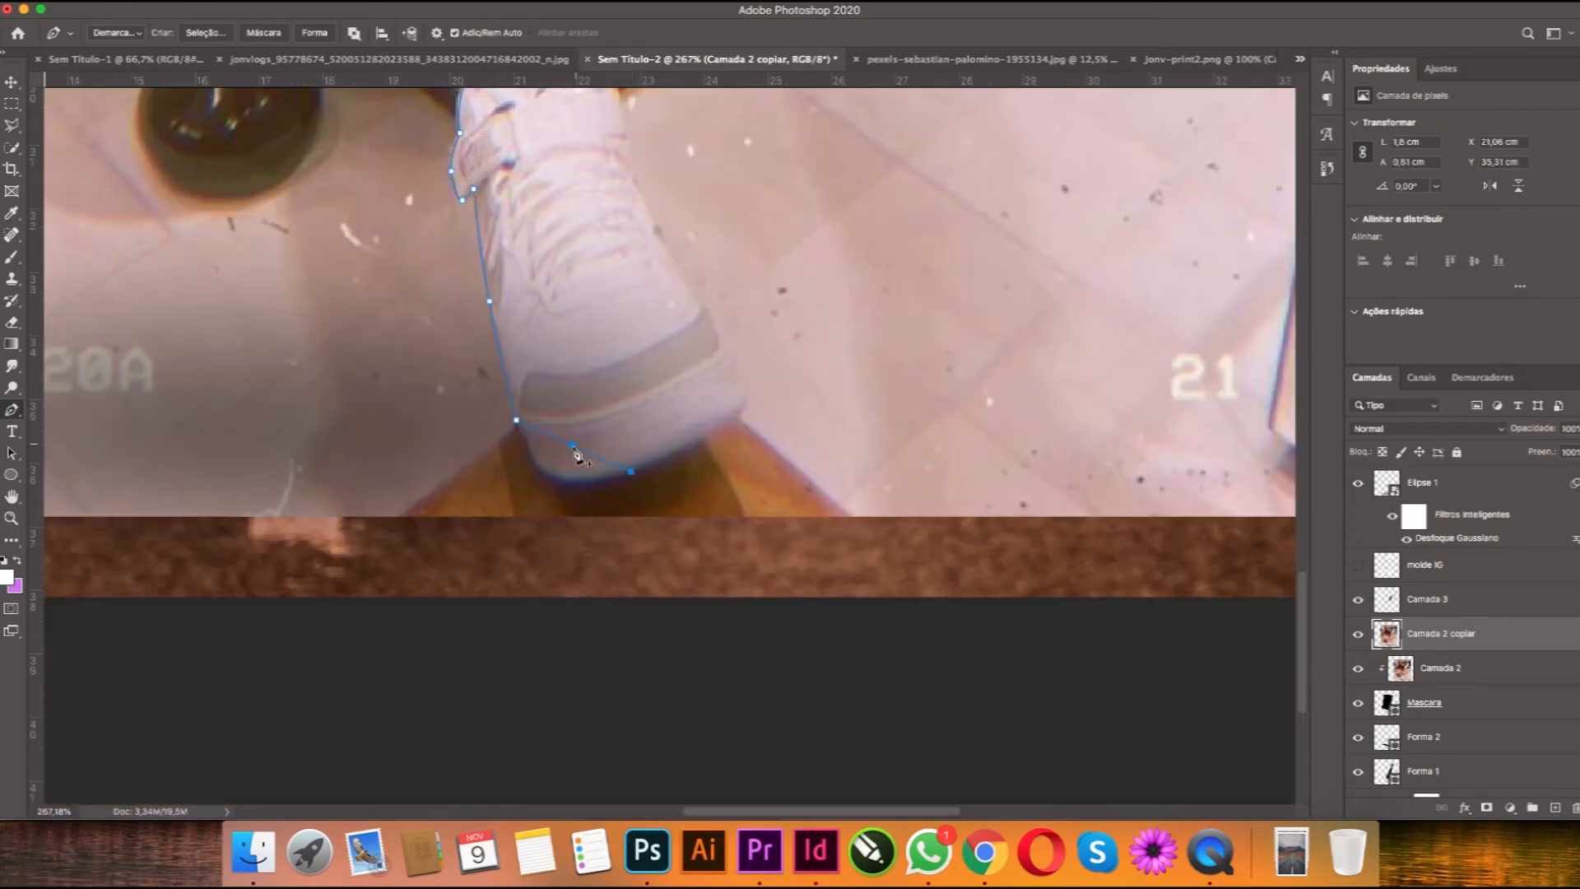
{"action": "left_click_drag", "start_coordinate": [555, 475], "coordinate": [554, 474]}
{"action": "left_click", "coordinate": [725, 351]}
{"action": "mouse_move", "coordinate": [689, 397]}
{"action": "left_mouse_down"}
{"action": "mouse_move", "coordinate": [731, 413]}
{"action": "mouse_move", "coordinate": [713, 390]}
{"action": "left_mouse_up"}
Step: Trace the path up the right side of the planted shoe and trouser leg, and close it across the leg
{"action": "scroll", "coordinate": [689, 407], "scroll_direction": "up", "scroll_amount": 5}
{"action": "scroll", "coordinate": [689, 407], "scroll_direction": "left", "scroll_amount": 2}
{"action": "left_click", "coordinate": [679, 320]}
{"action": "left_click_drag", "start_coordinate": [747, 448], "coordinate": [751, 448]}
{"action": "left_click_drag", "start_coordinate": [659, 231], "coordinate": [719, 515]}
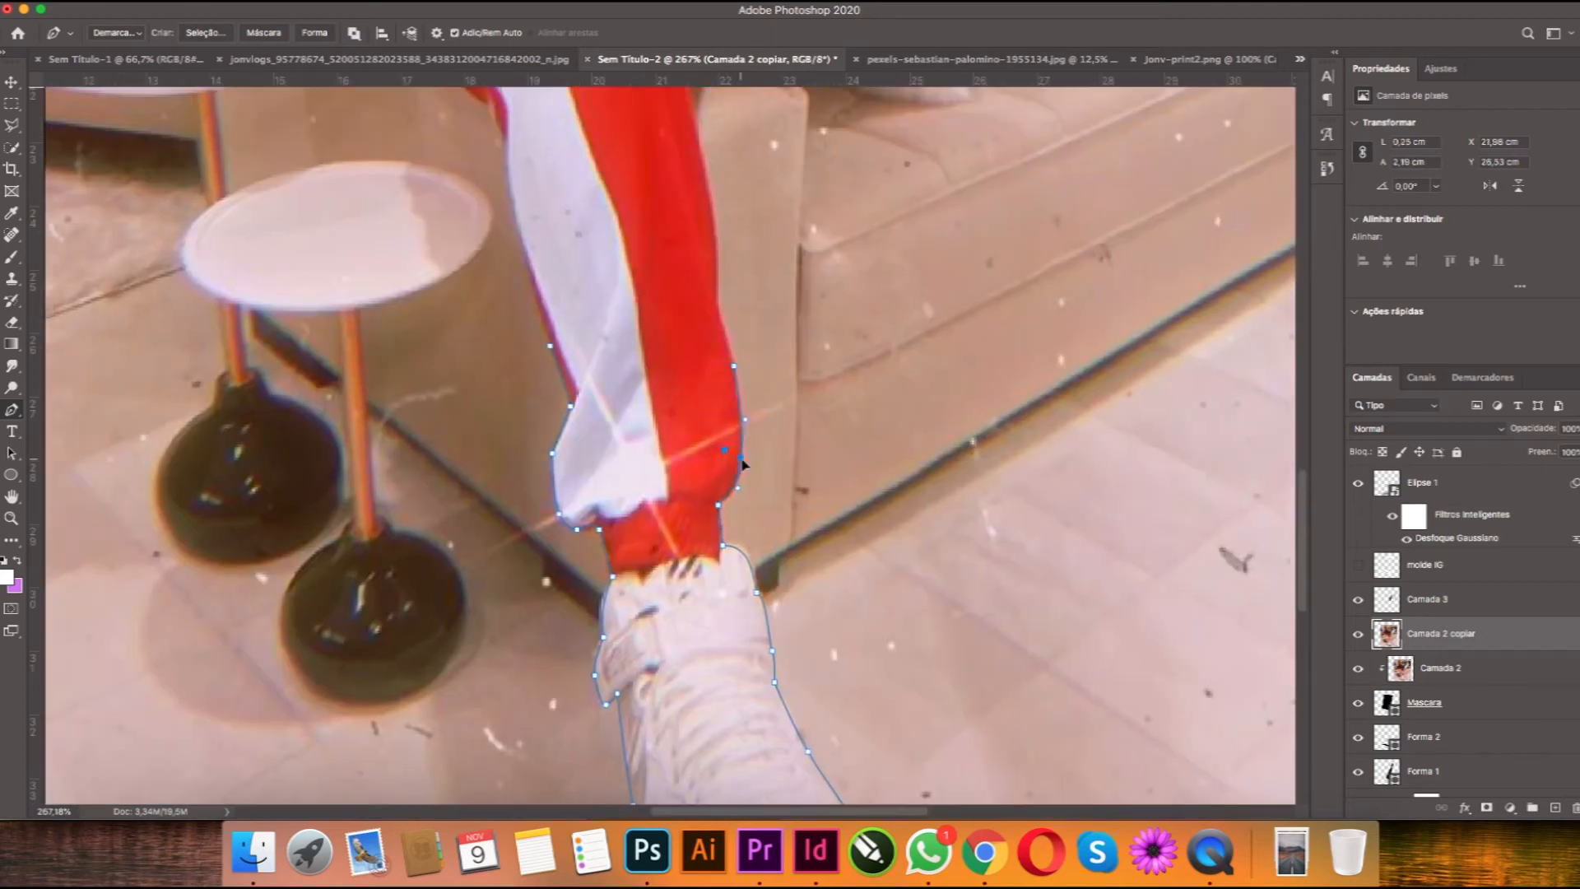
{"action": "left_click", "coordinate": [718, 310]}
{"action": "left_click", "coordinate": [549, 346]}
Step: Load the lower leg path as a selection, copy that area to a new layer and hide Camada 2 copiar
{"action": "left_click", "coordinate": [1482, 378]}
{"action": "left_click", "coordinate": [1367, 416], "text": "super"}
{"action": "left_click", "coordinate": [1372, 377]}
{"action": "key", "text": "super+j"}
{"action": "left_click", "coordinate": [1357, 667]}
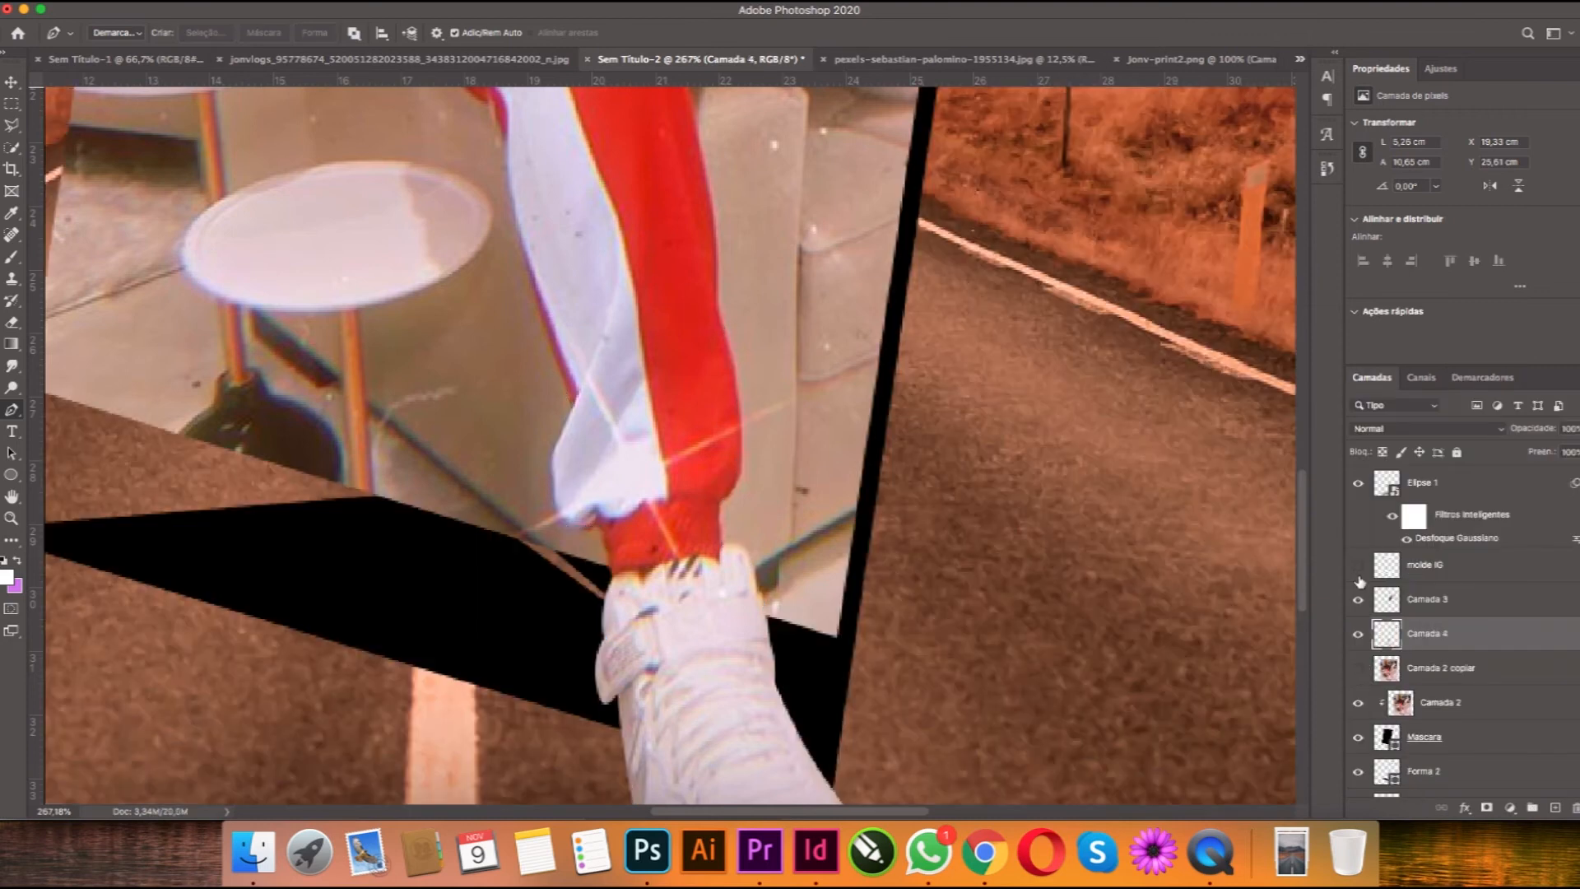
Step: Show the molde IG layer and move both leg cutout layers, Camada 3 and Camada 4, above it
{"action": "left_click", "coordinate": [1358, 564]}
{"action": "key", "text": "super+0"}
{"action": "left_click", "coordinate": [1448, 608], "text": "shift"}
{"action": "left_click_drag", "start_coordinate": [1449, 607], "coordinate": [1445, 549]}
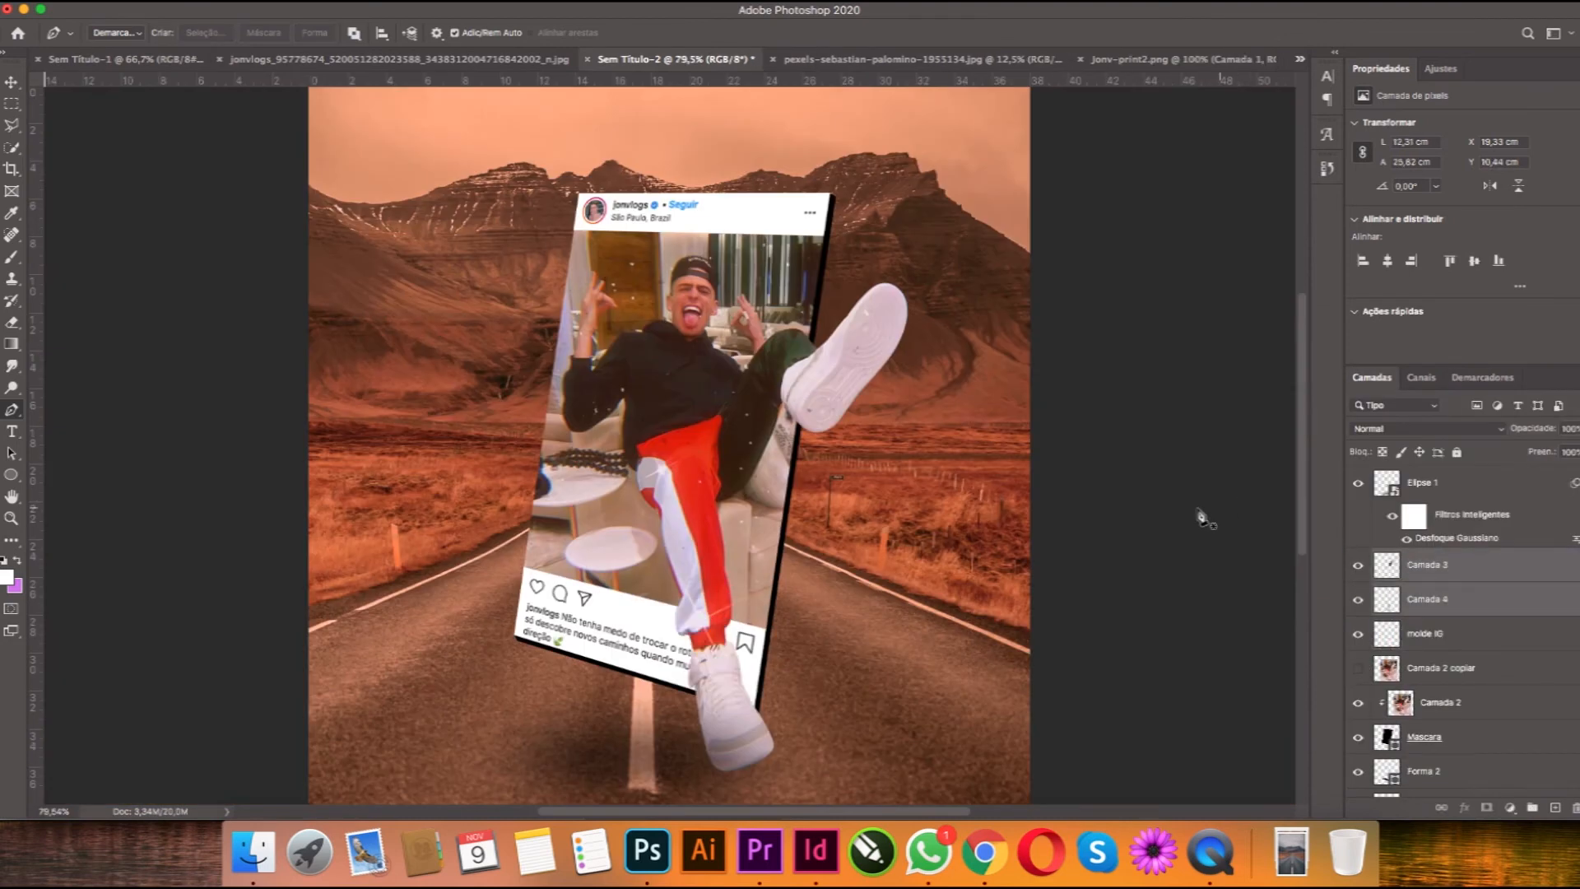
Step: Soften the raised shoe's cutout edges on Camada 3 using the Blur tool with a size 23 brush at 50% strength
{"action": "left_click", "coordinate": [1426, 571]}
{"action": "key", "text": "z"}
{"action": "mouse_move", "coordinate": [728, 626]}
{"action": "left_mouse_down"}
{"action": "mouse_move", "coordinate": [790, 764]}
{"action": "mouse_move", "coordinate": [758, 507]}
{"action": "mouse_move", "coordinate": [811, 483]}
{"action": "left_mouse_up"}
{"action": "left_click", "coordinate": [716, 542], "text": "super"}
{"action": "left_click", "coordinate": [12, 366]}
{"action": "right_click", "coordinate": [715, 439]}
{"action": "left_click", "coordinate": [708, 396]}
{"action": "mouse_move", "coordinate": [706, 396]}
{"action": "left_mouse_down"}
{"action": "mouse_move", "coordinate": [833, 710]}
{"action": "mouse_move", "coordinate": [630, 630]}
{"action": "mouse_move", "coordinate": [583, 408]}
{"action": "left_mouse_up"}
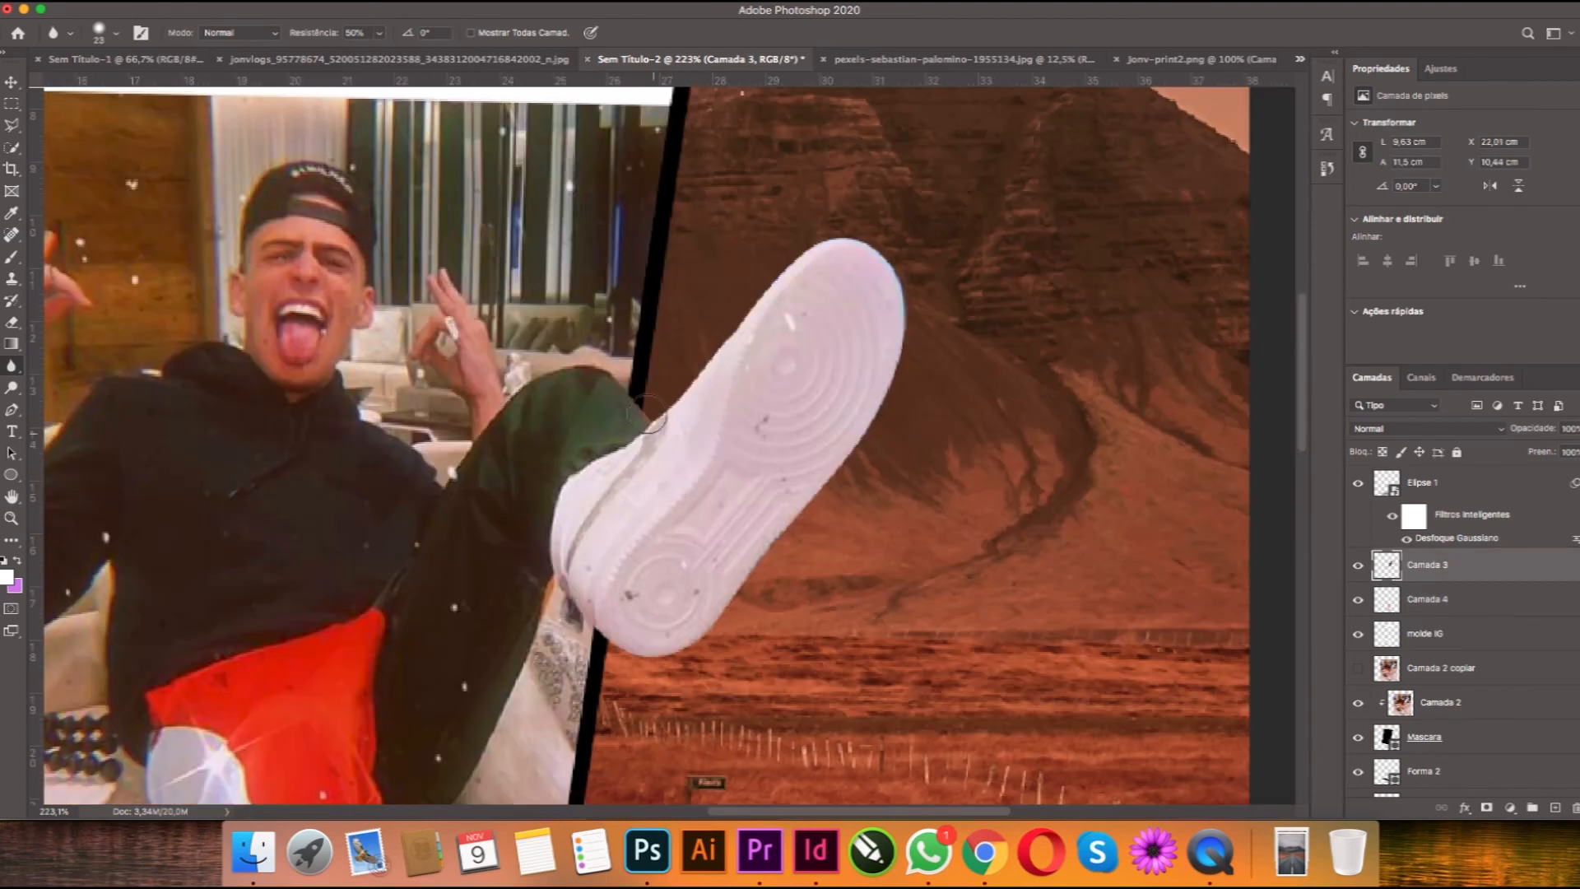
{"action": "left_click_drag", "start_coordinate": [647, 414], "coordinate": [675, 382]}
{"action": "mouse_move", "coordinate": [706, 638]}
{"action": "left_mouse_down"}
{"action": "mouse_move", "coordinate": [900, 409]}
{"action": "mouse_move", "coordinate": [927, 304]}
{"action": "mouse_move", "coordinate": [730, 348]}
{"action": "left_mouse_up"}
{"action": "key", "text": "super+0"}
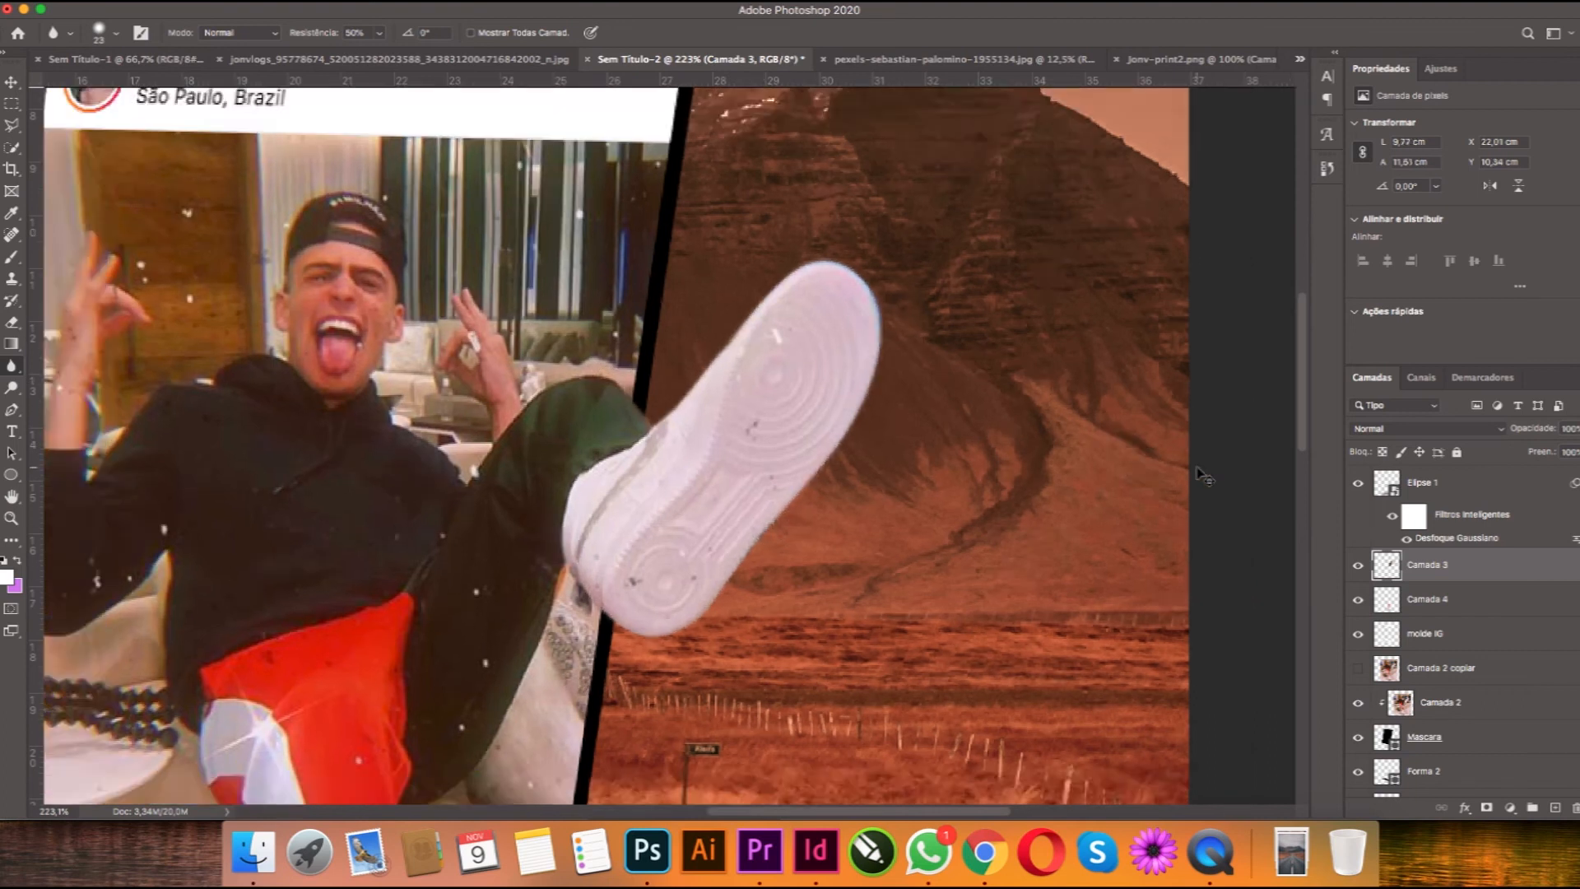
{"action": "key", "text": "v"}
{"action": "left_click", "coordinate": [908, 592]}
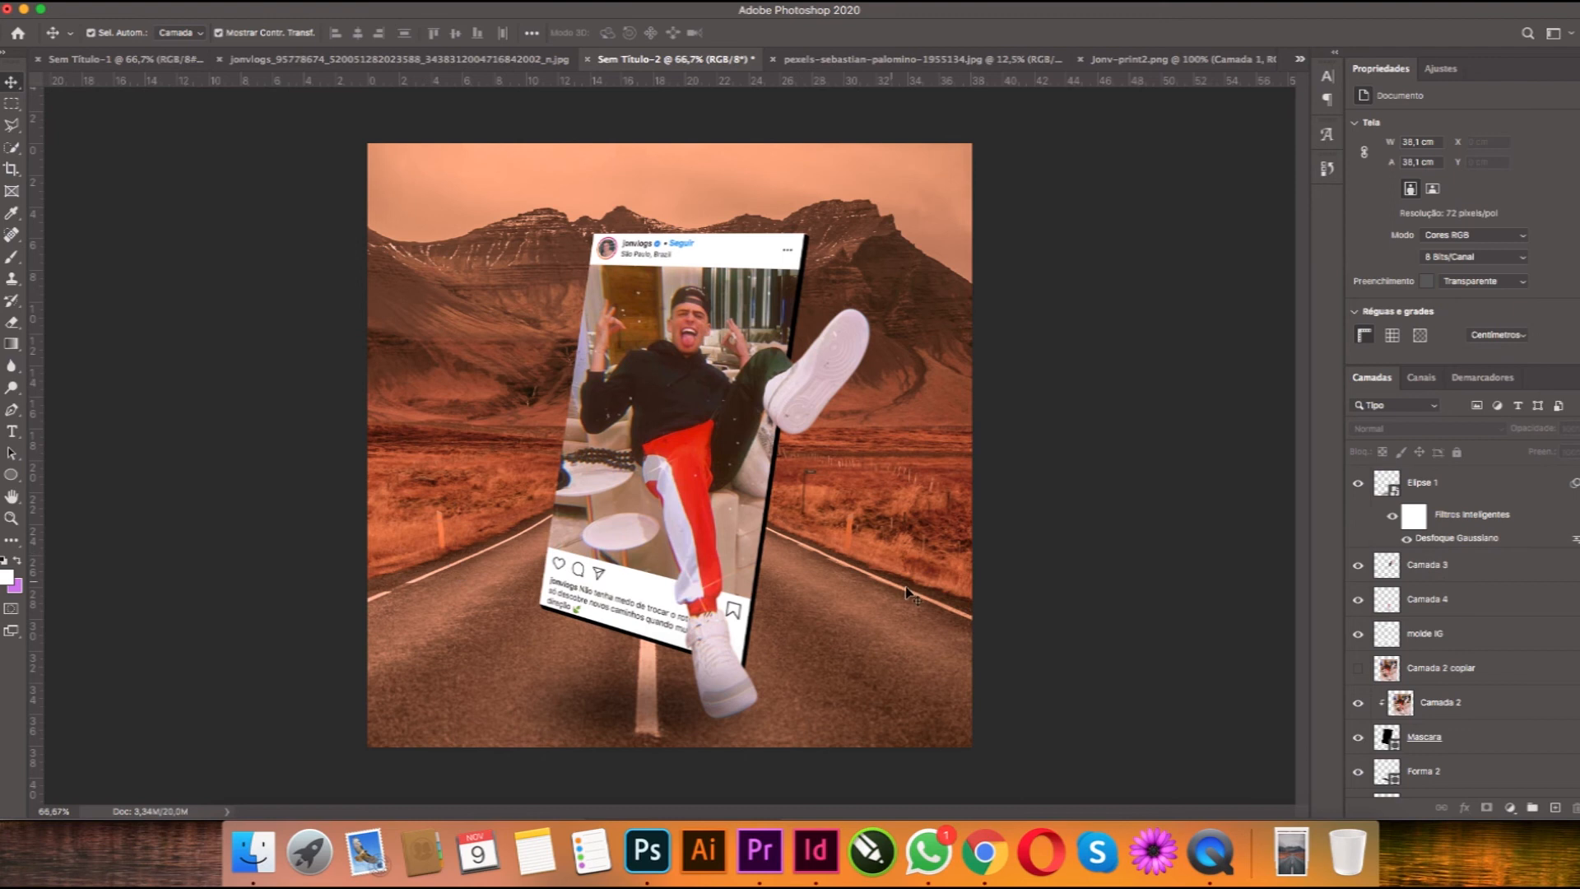
Step: Apply the Camera Raw filter to Camada 2 with temperature +8, exposure +0.10, contrast +13, highlights +28, texture +22, and adjusted vibrance, whites and shadows
{"action": "left_click", "coordinate": [1491, 701]}
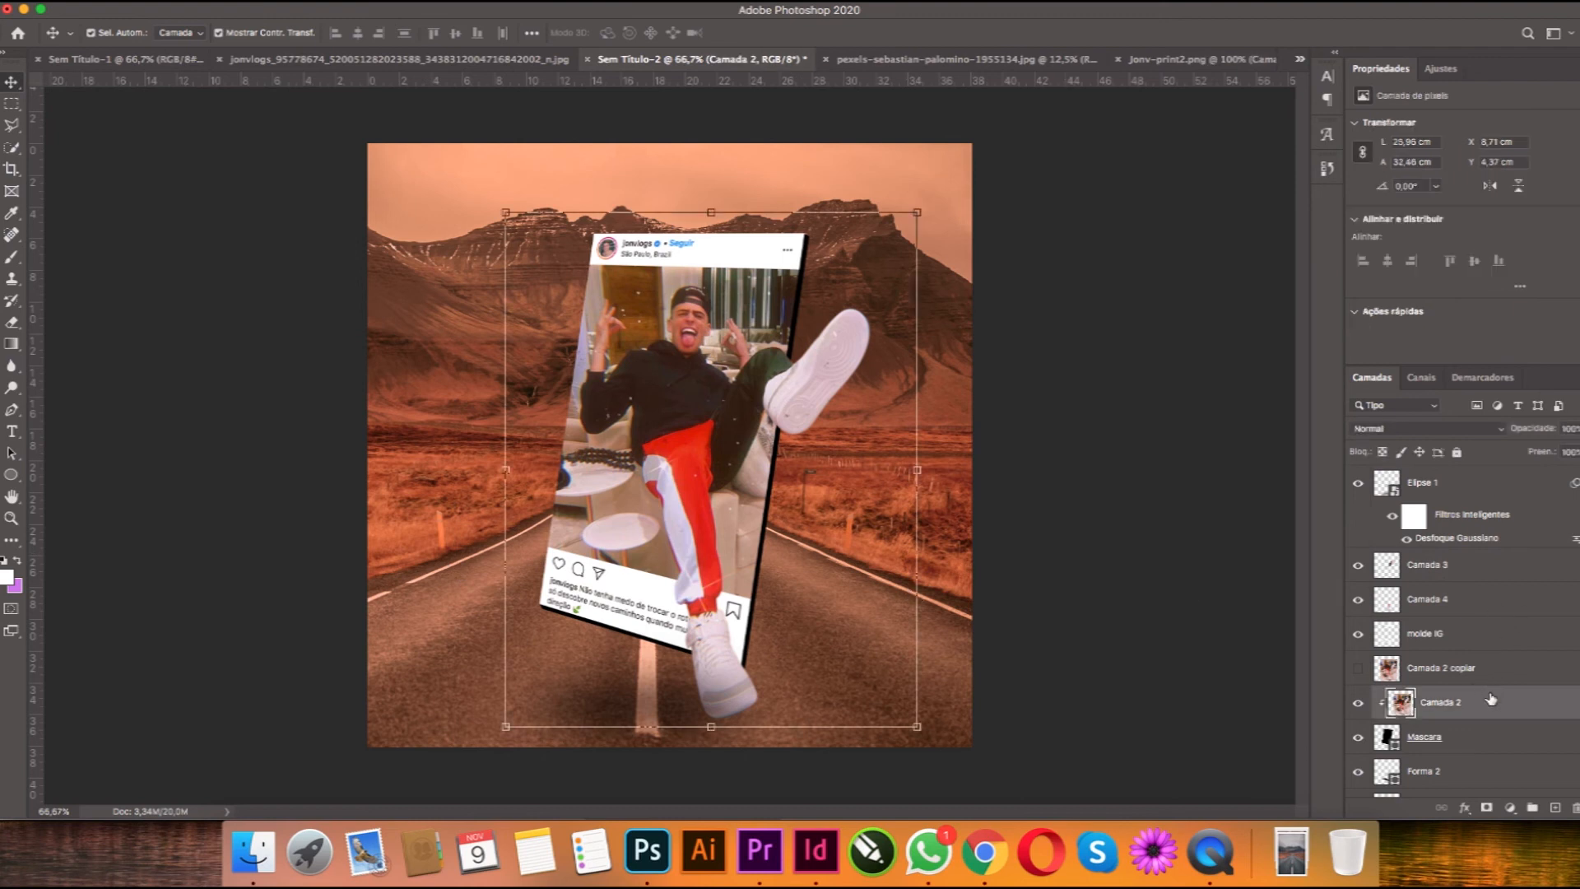
{"action": "left_click", "coordinate": [462, 1]}
{"action": "left_click", "coordinate": [531, 92]}
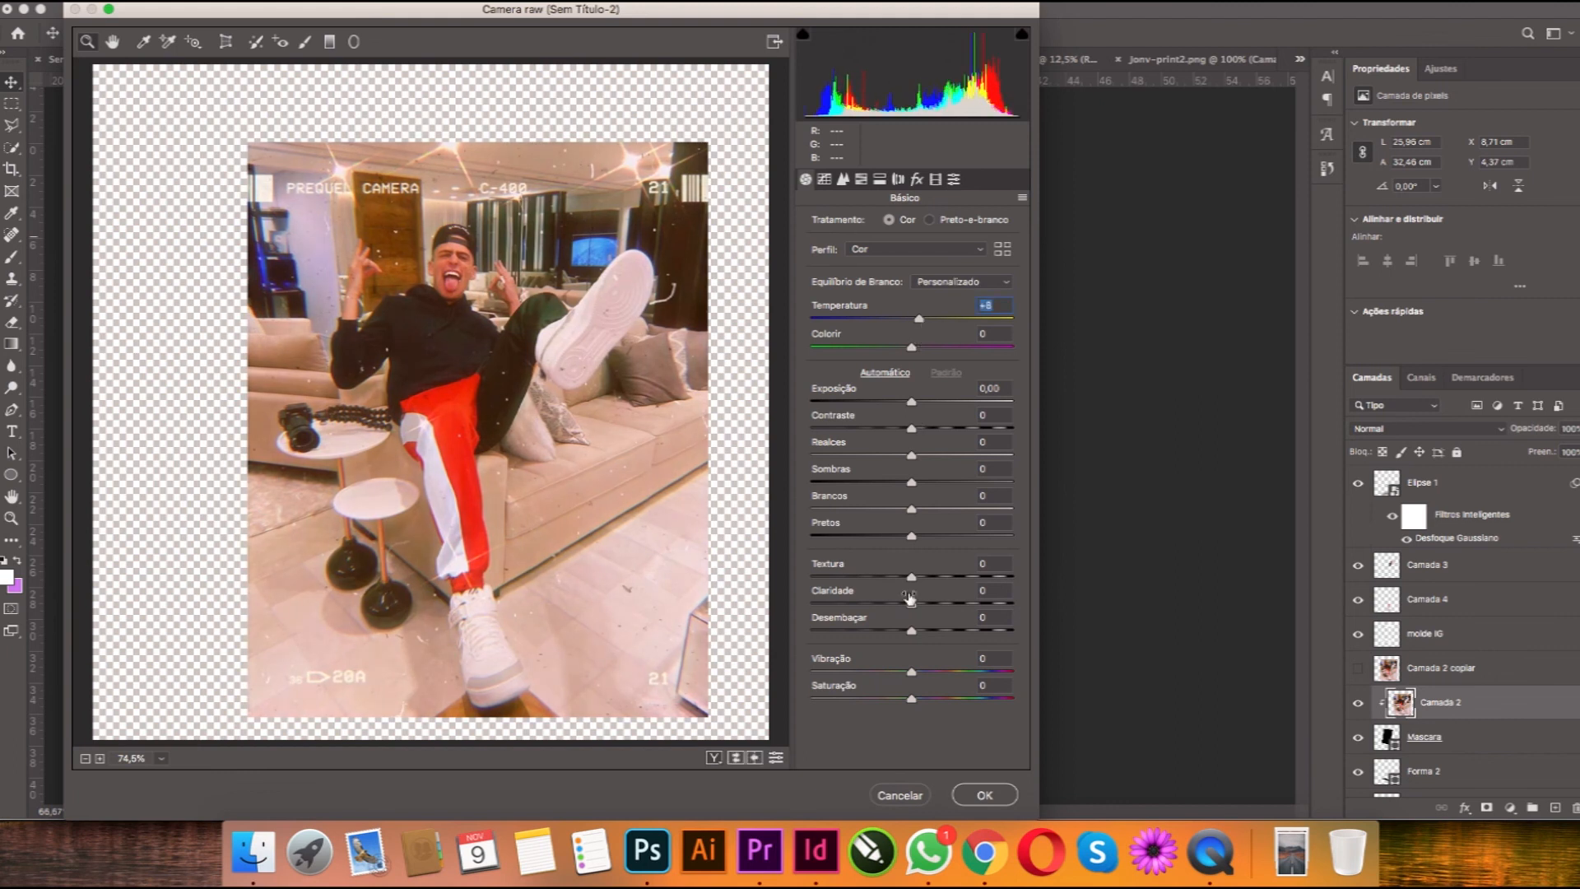
{"action": "left_click_drag", "start_coordinate": [911, 402], "coordinate": [939, 457]}
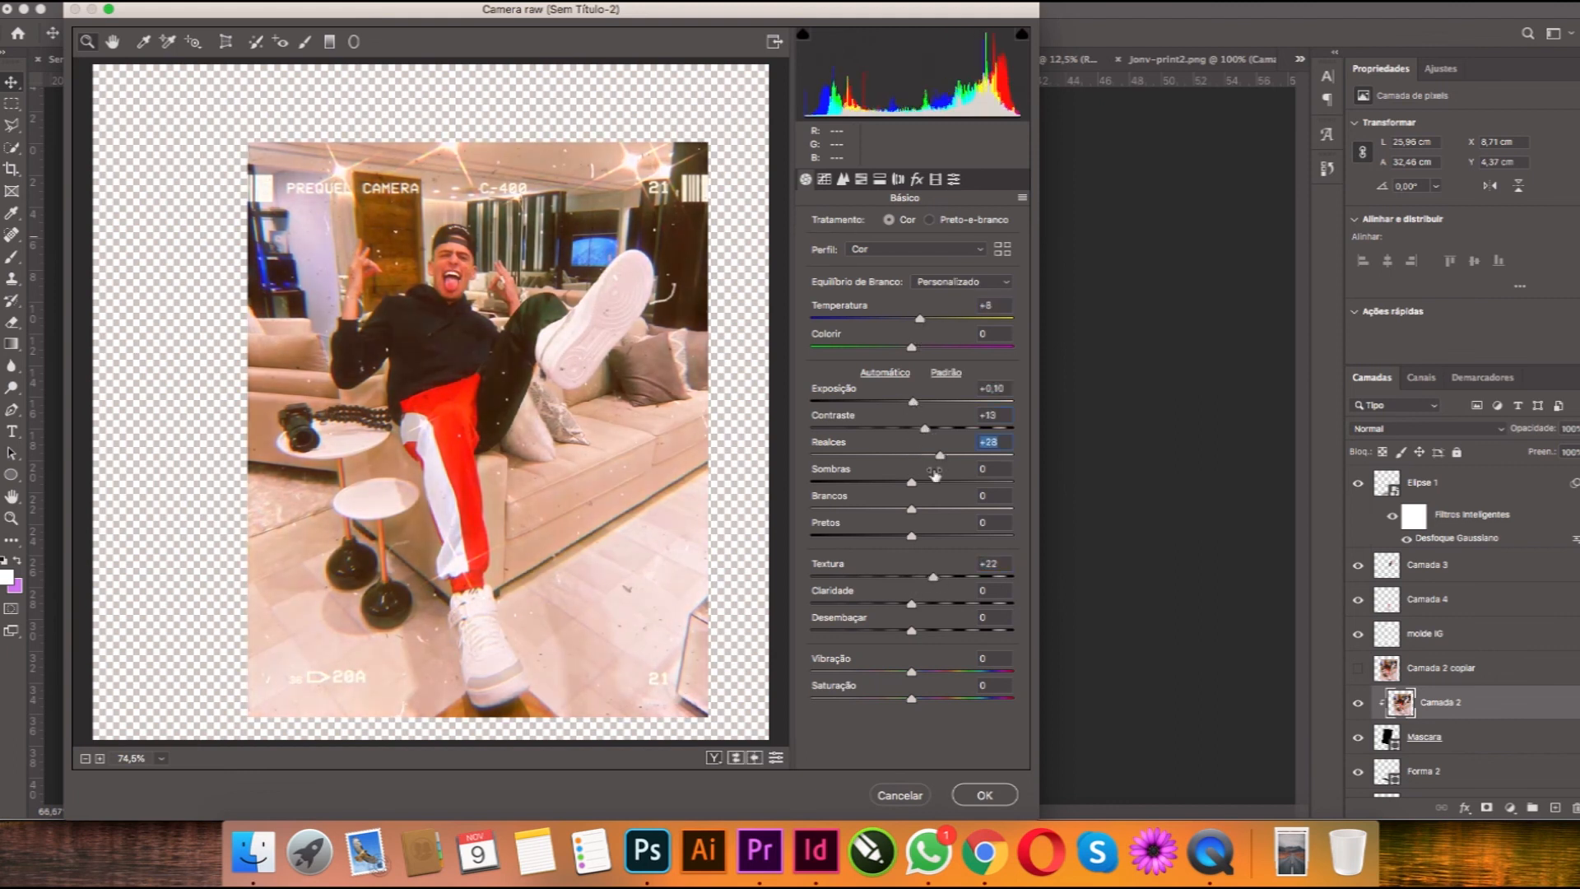
{"action": "left_click_drag", "start_coordinate": [912, 671], "coordinate": [919, 671]}
{"action": "left_click_drag", "start_coordinate": [903, 514], "coordinate": [895, 510]}
{"action": "left_click_drag", "start_coordinate": [911, 482], "coordinate": [921, 481]}
{"action": "key", "text": "Return"}
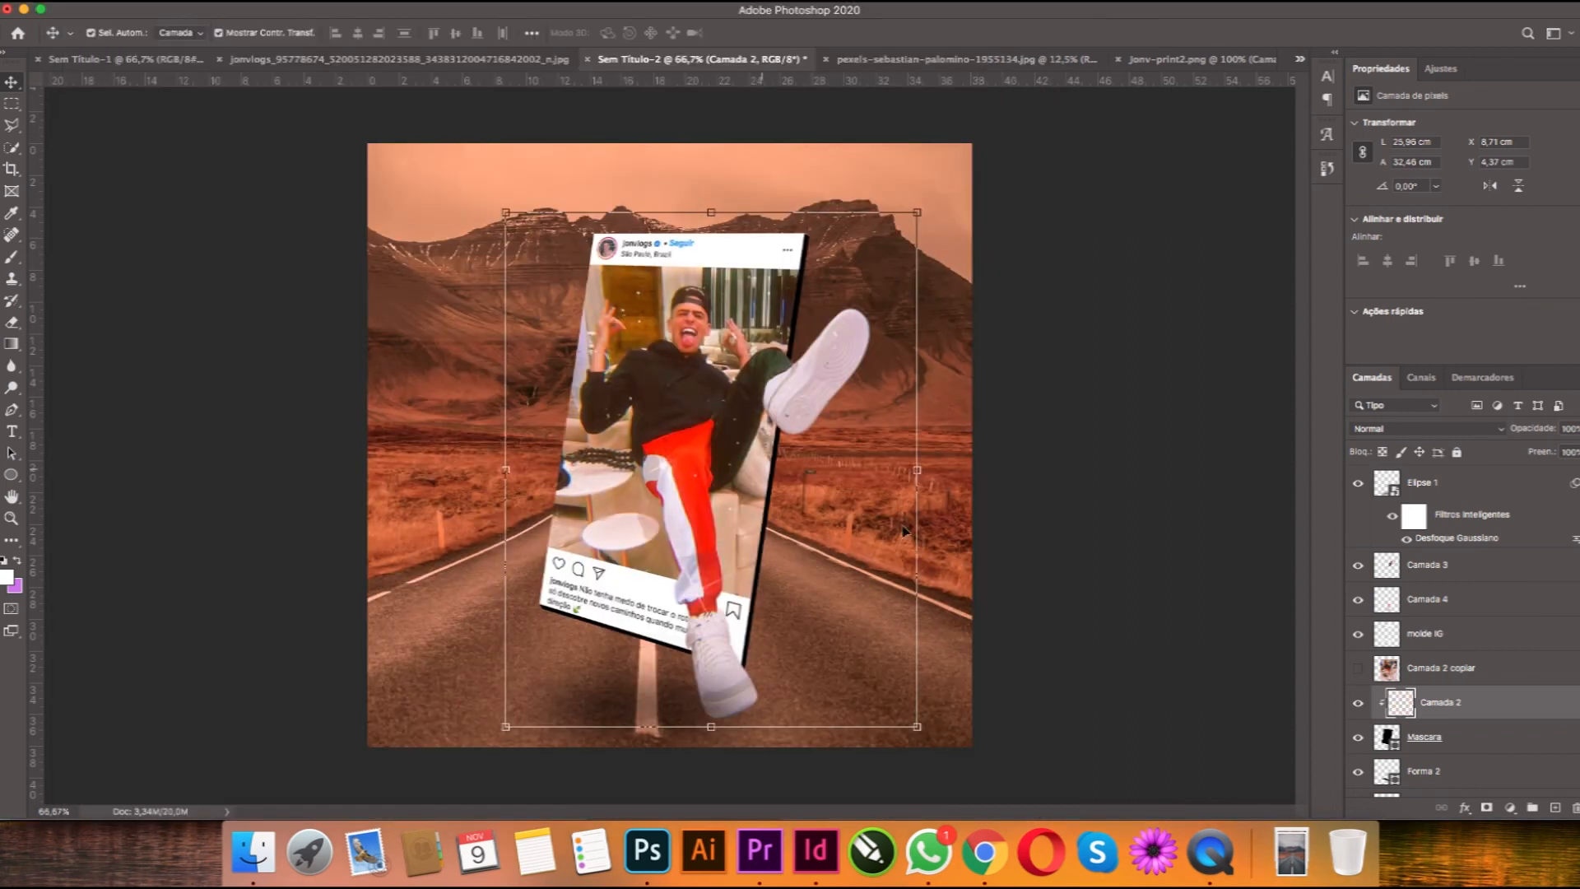
Step: Reapply the same Camera Raw filter to the raised shoe layer, Camada 3, and the planted shoe layer, Camada 4
{"action": "left_click", "coordinate": [839, 366]}
{"action": "left_click", "coordinate": [465, 1]}
{"action": "left_click", "coordinate": [533, 10]}
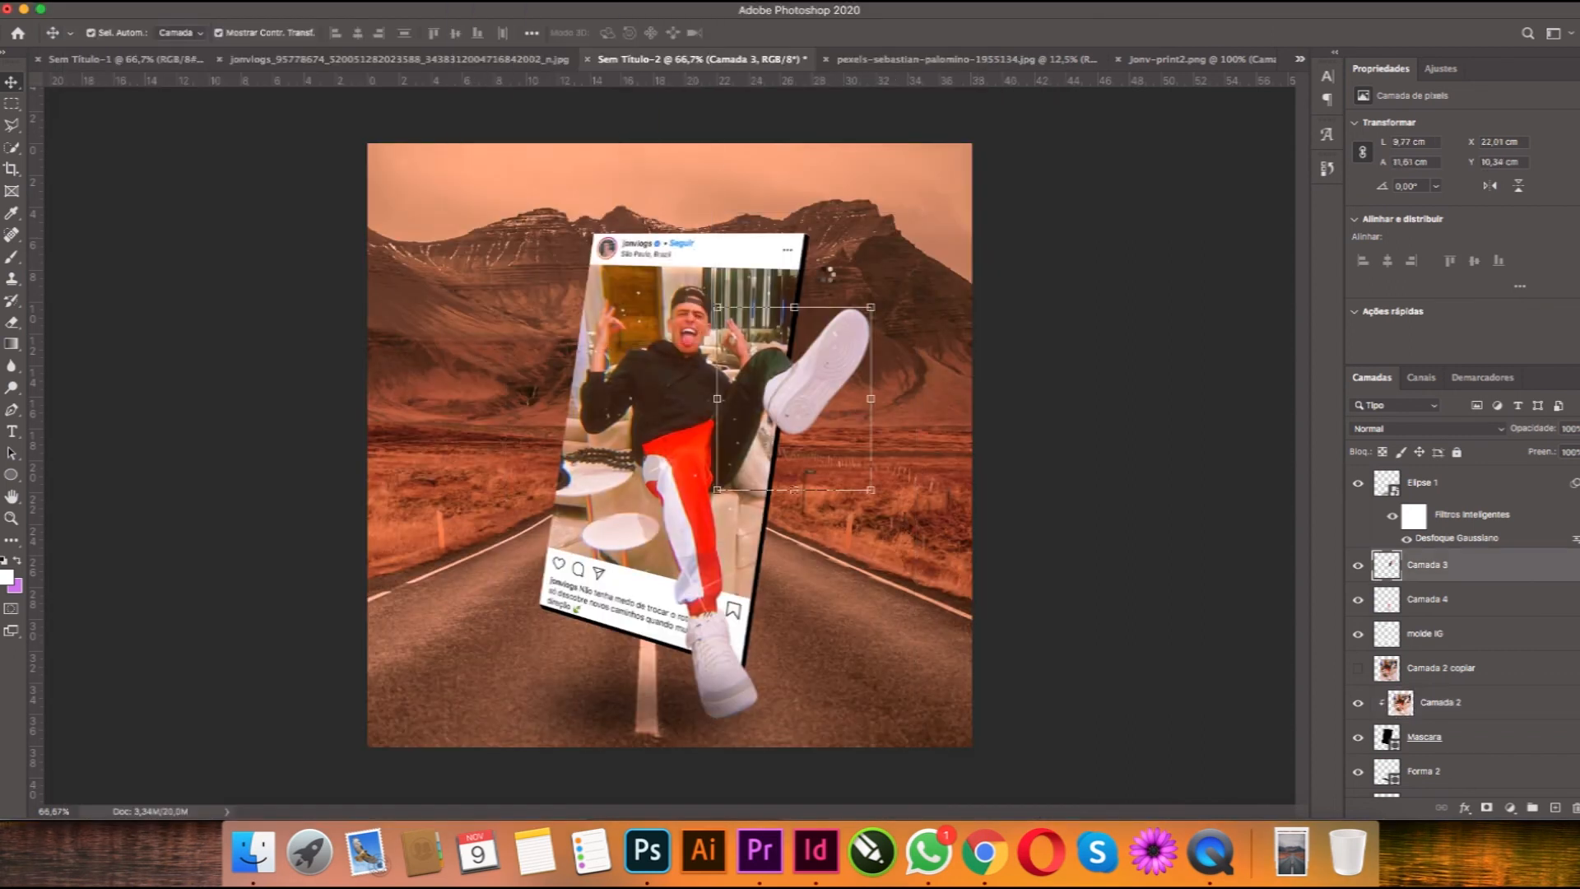
{"action": "left_click", "coordinate": [763, 658]}
{"action": "left_click", "coordinate": [706, 632]}
{"action": "left_click", "coordinate": [465, 1]}
{"action": "left_click", "coordinate": [533, 10]}
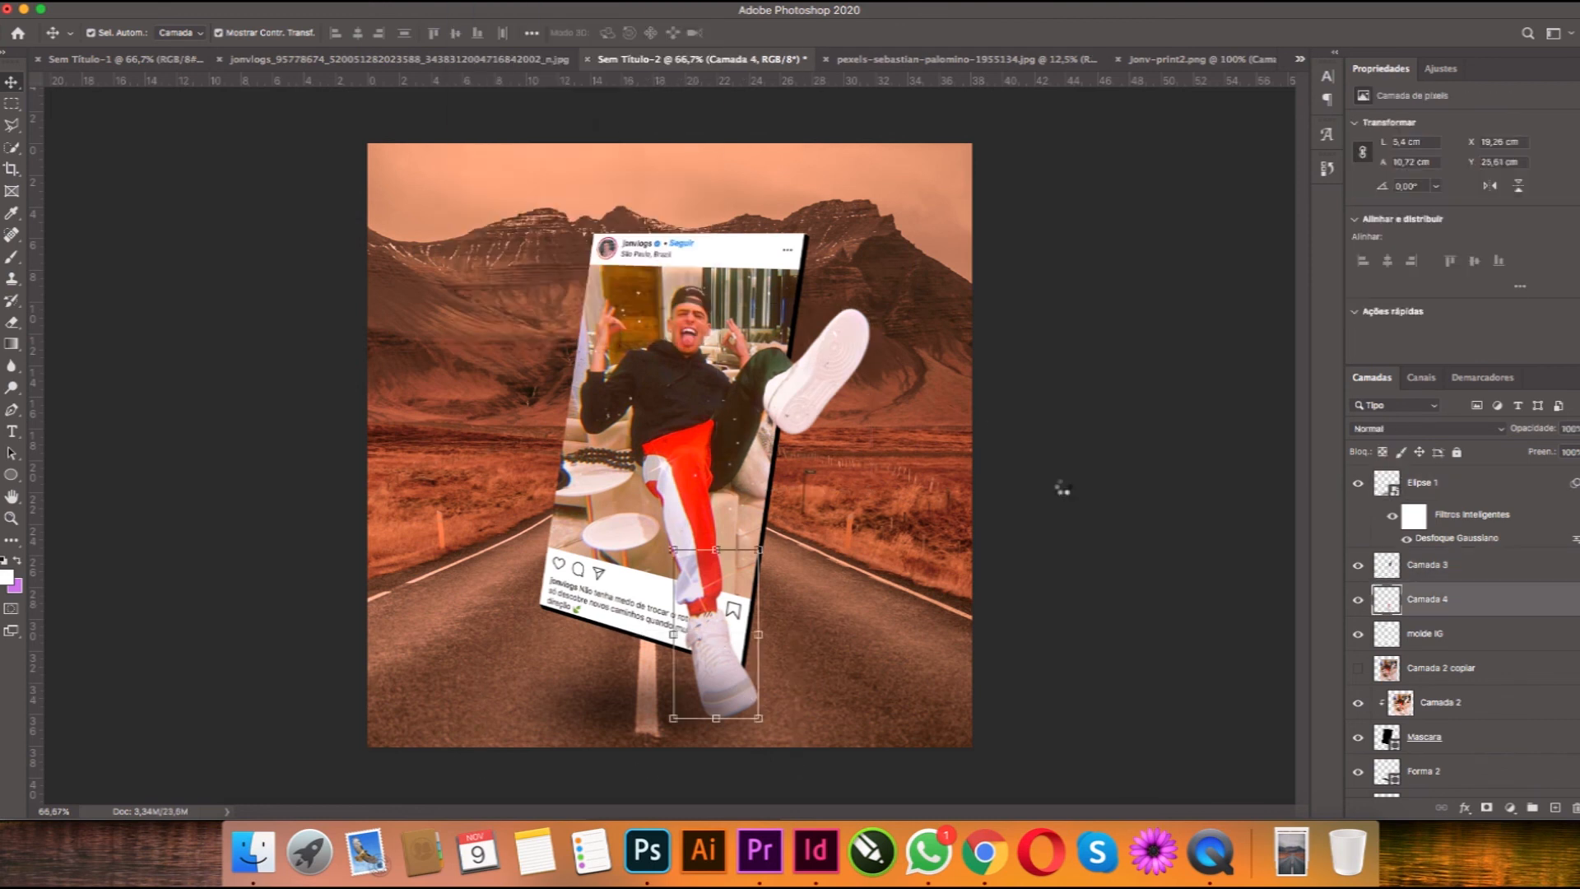
Step: Move the blurred shadow layer Elipse 1 below Forma 1, directly above Filtro de Fotos 2, and compare the image with it hidden and shown
{"action": "scroll", "coordinate": [1480, 711], "scroll_direction": "down", "scroll_amount": 3}
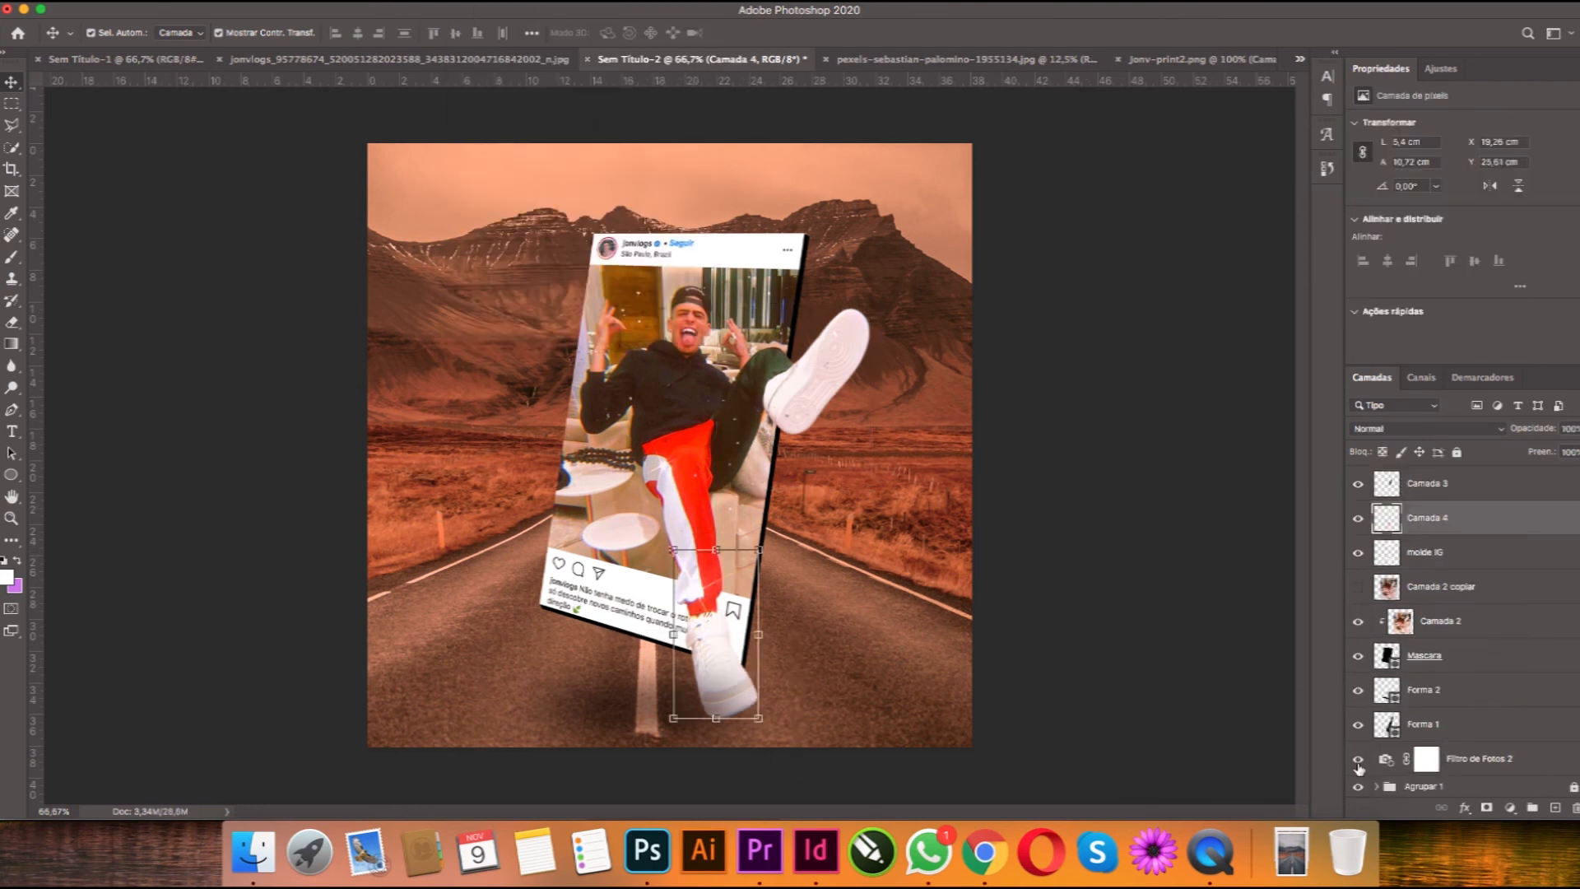
{"action": "left_click", "coordinate": [591, 703]}
{"action": "left_click_drag", "start_coordinate": [1473, 492], "coordinate": [1457, 748]}
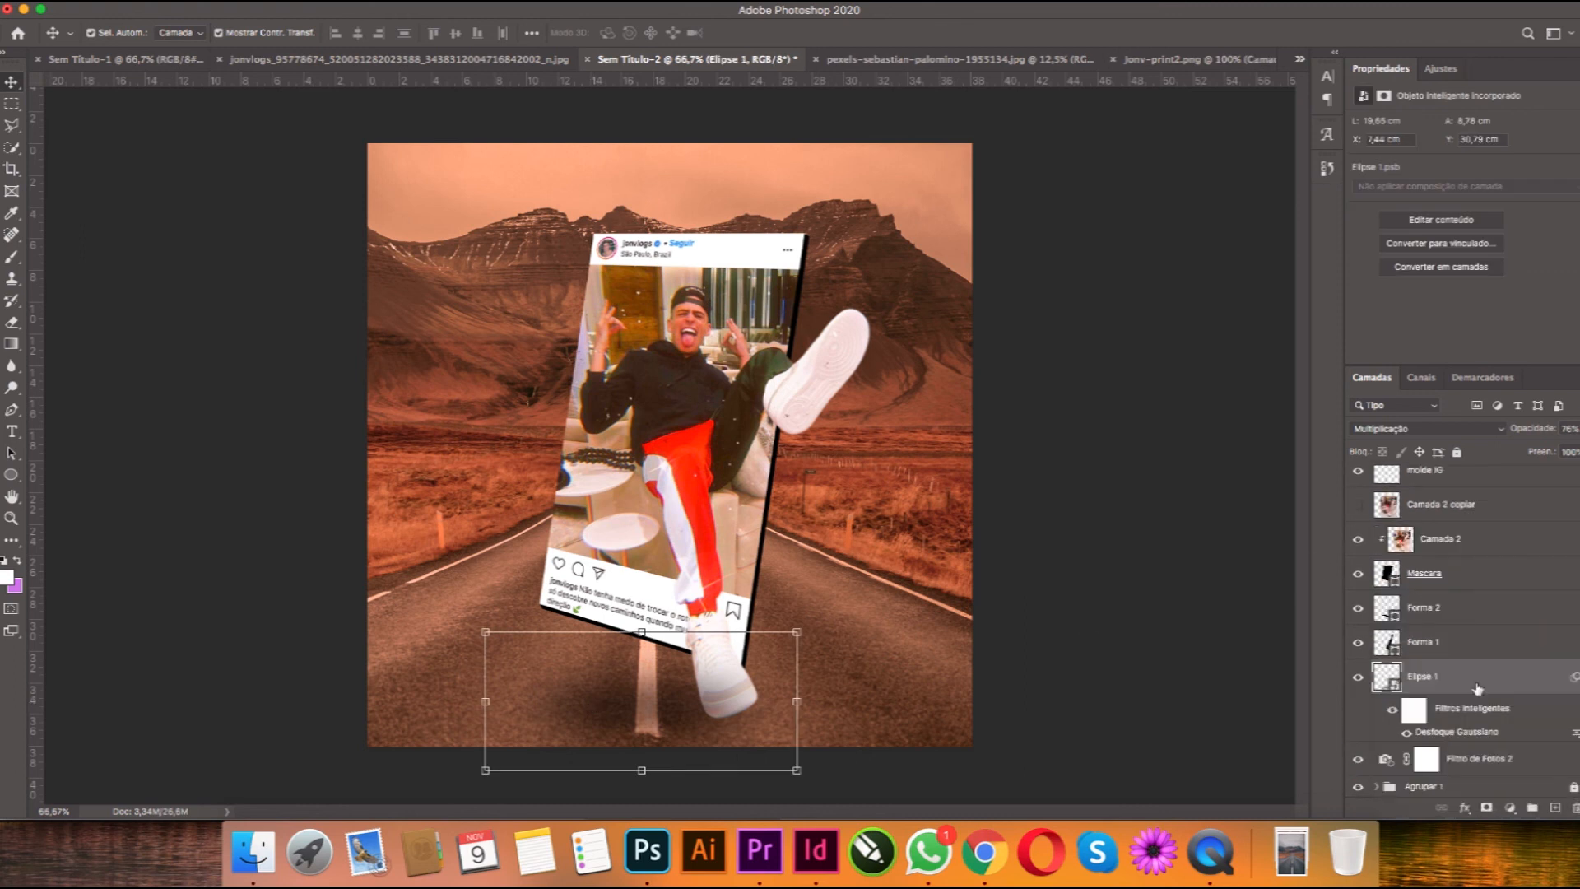
{"action": "left_click", "coordinate": [1359, 682]}
{"action": "left_click", "coordinate": [1358, 682]}
{"action": "left_click", "coordinate": [1359, 679]}
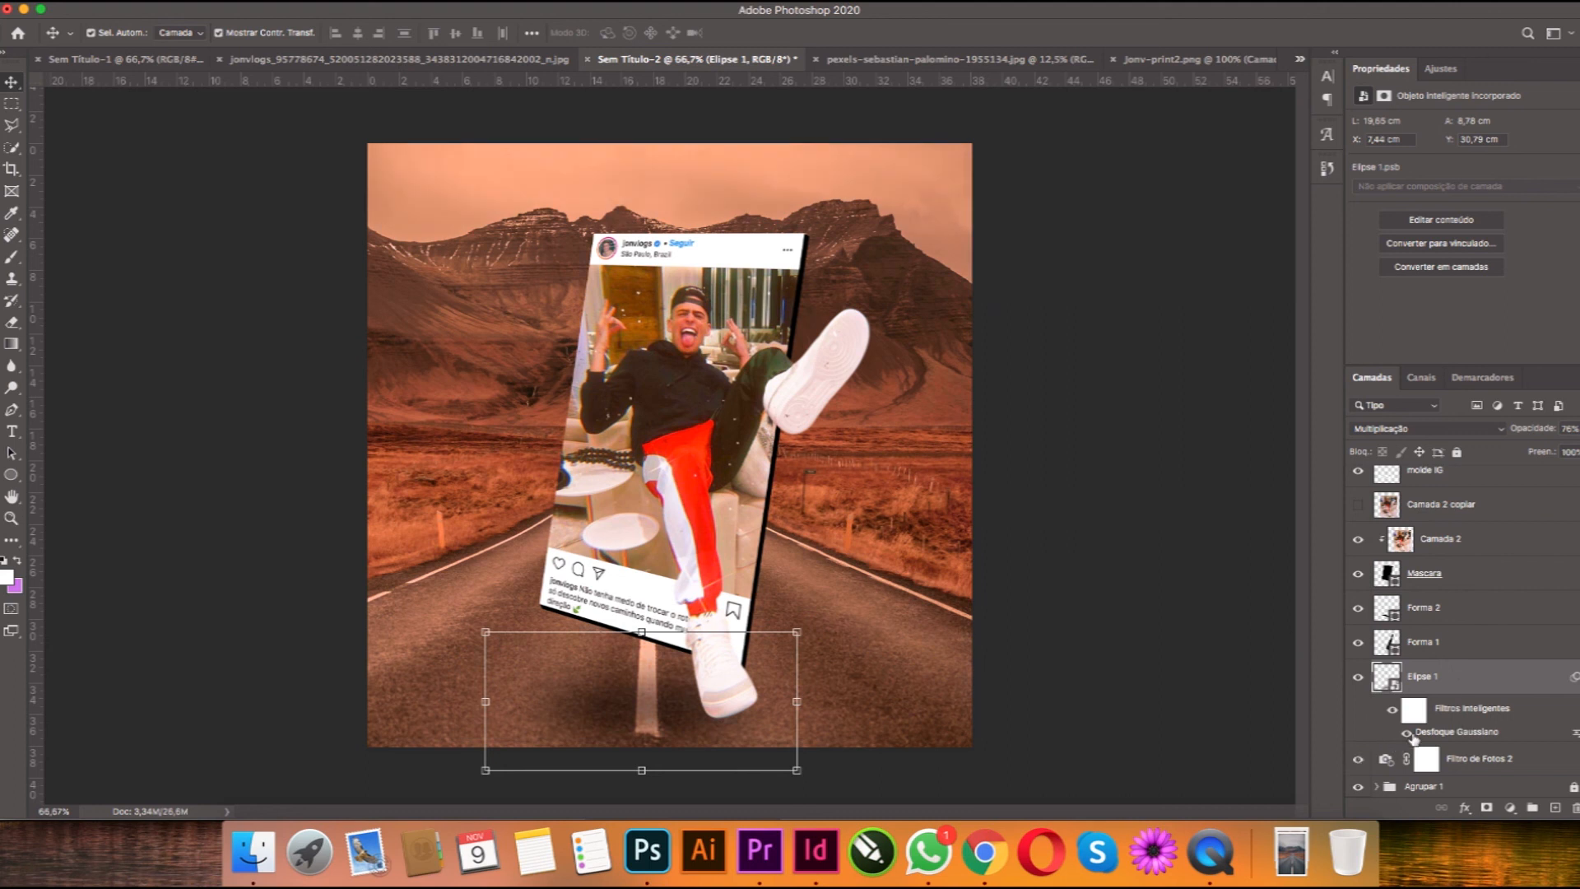
{"action": "left_click", "coordinate": [821, 499]}
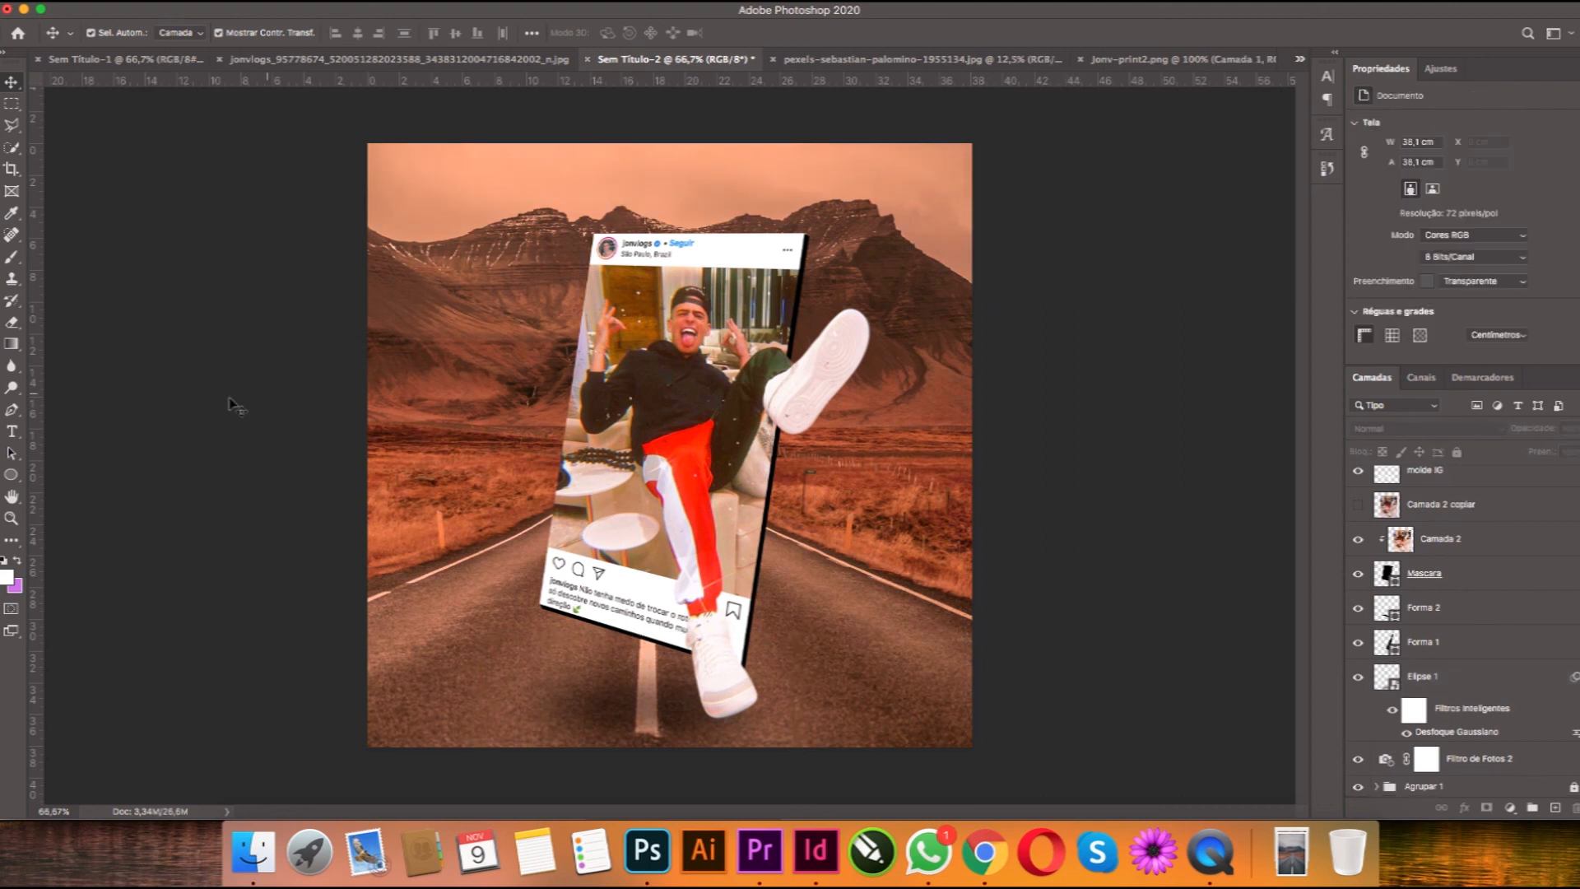
{"action": "key", "text": "t"}
{"action": "left_click", "coordinate": [472, 682]}
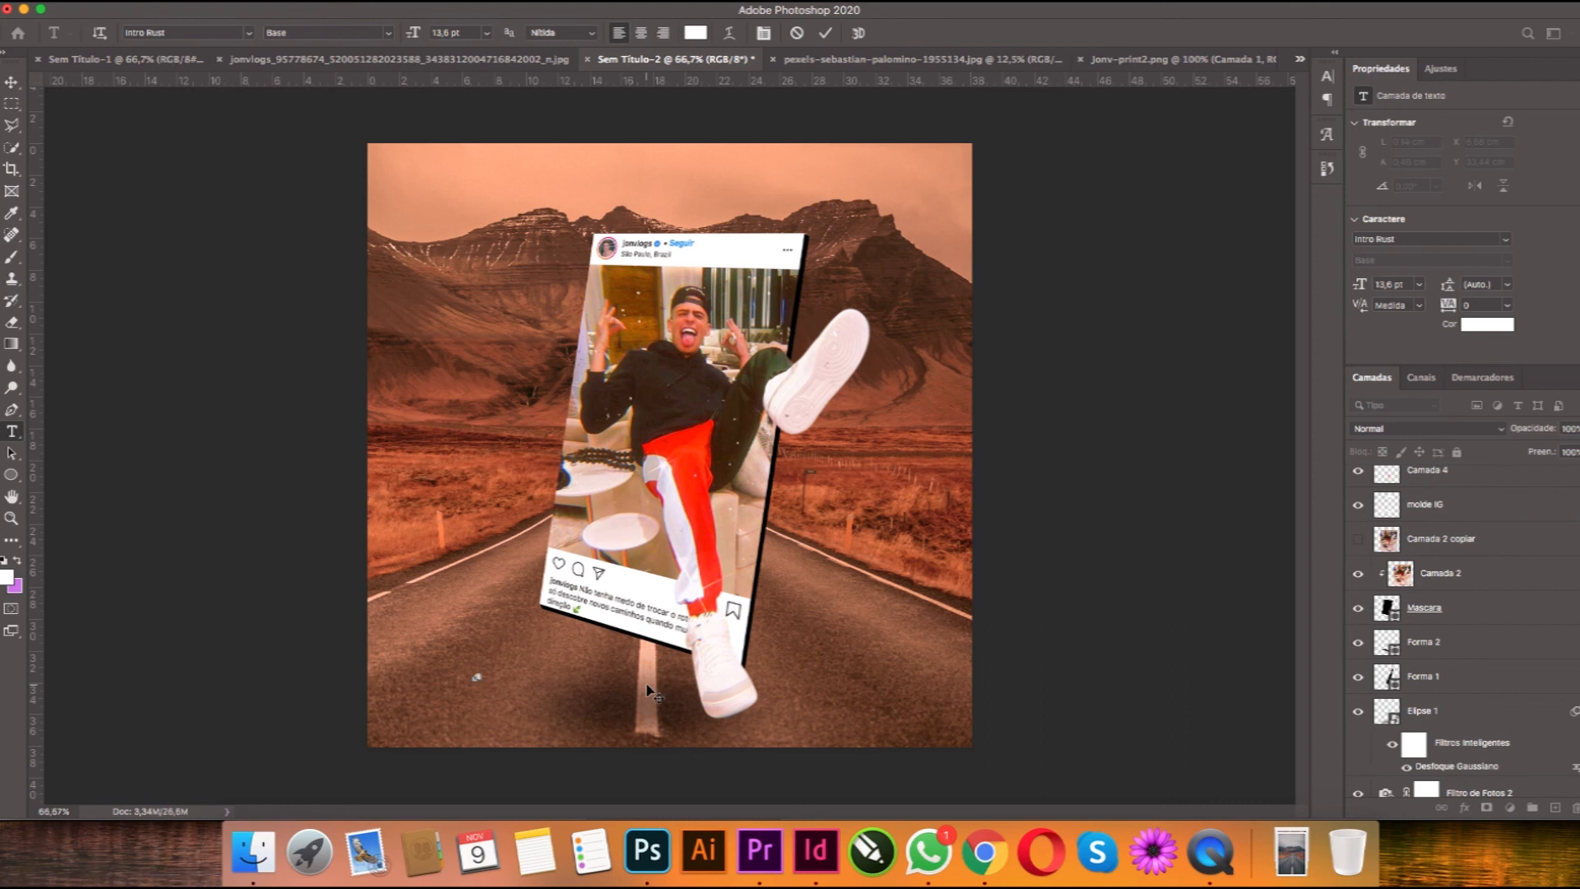
{"action": "type", "text": "@jonvlogs"}
{"action": "left_click", "coordinate": [12, 81]}
{"action": "left_click_drag", "start_coordinate": [523, 672], "coordinate": [623, 628]}
{"action": "key", "text": "Return"}
{"action": "left_click", "coordinate": [1464, 807]}
{"action": "left_click", "coordinate": [1477, 782]}
{"action": "left_click", "coordinate": [866, 433]}
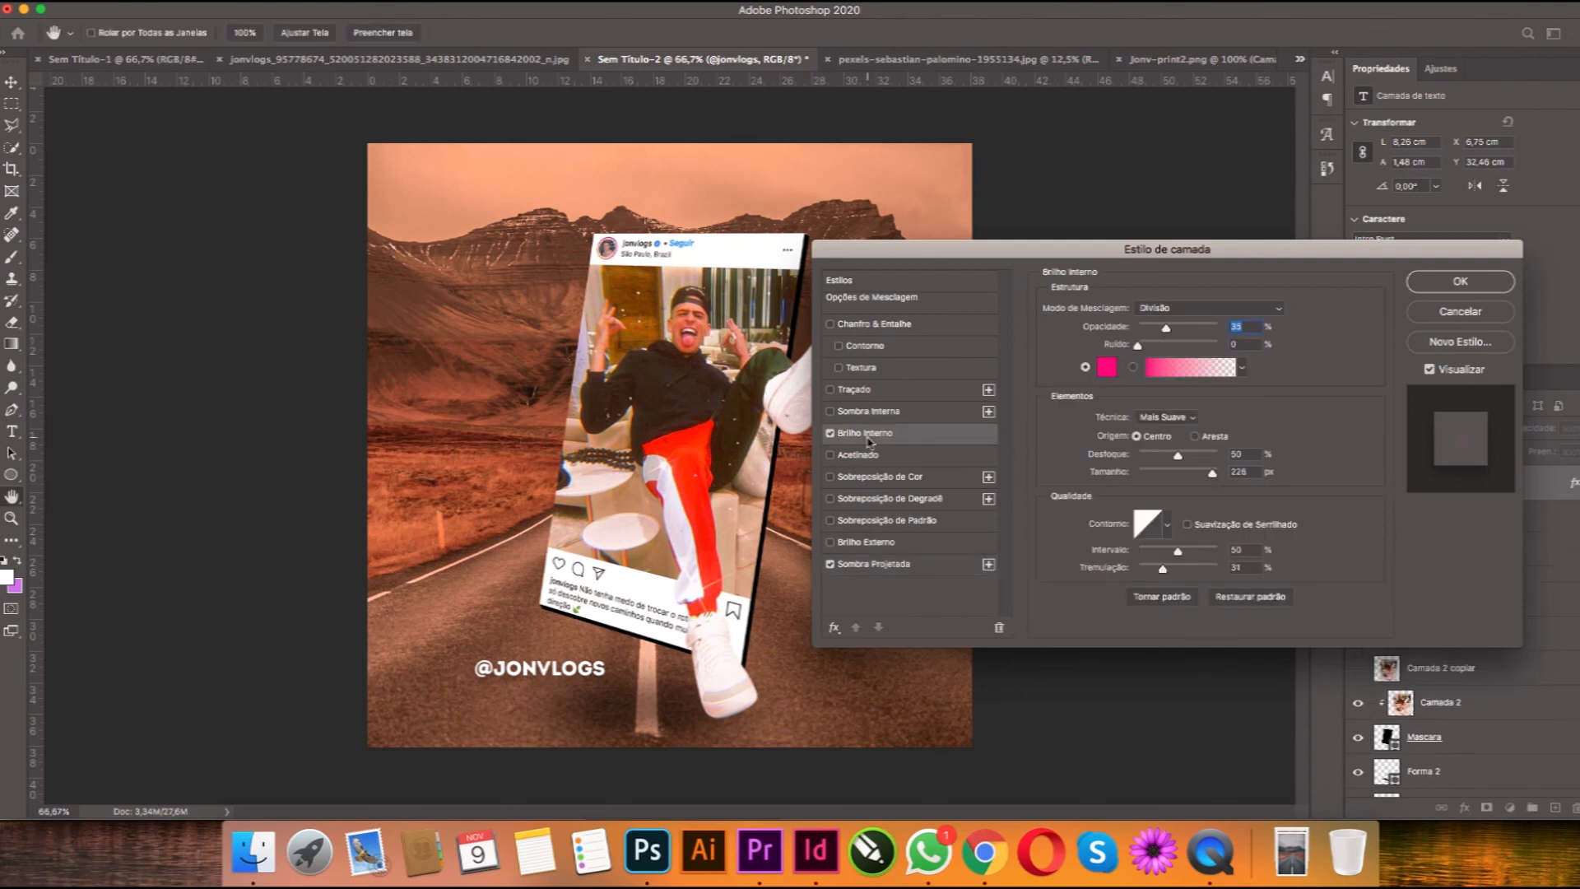
{"action": "left_click", "coordinate": [1106, 367]}
{"action": "left_click_drag", "start_coordinate": [968, 566], "coordinate": [969, 733]}
{"action": "left_click", "coordinate": [842, 571]}
{"action": "left_click", "coordinate": [1109, 539]}
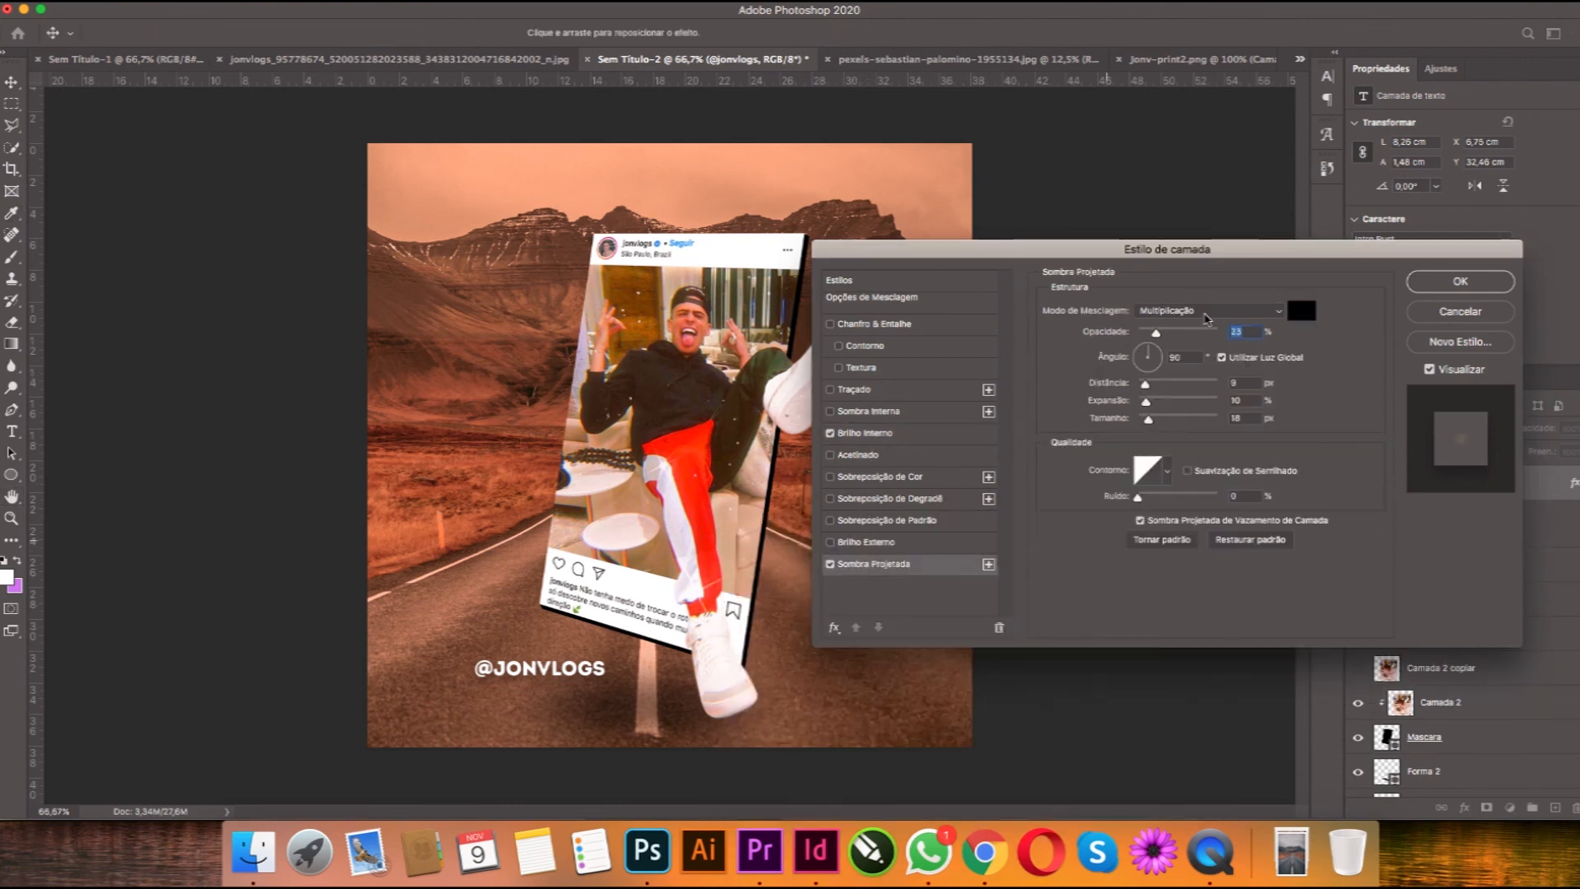